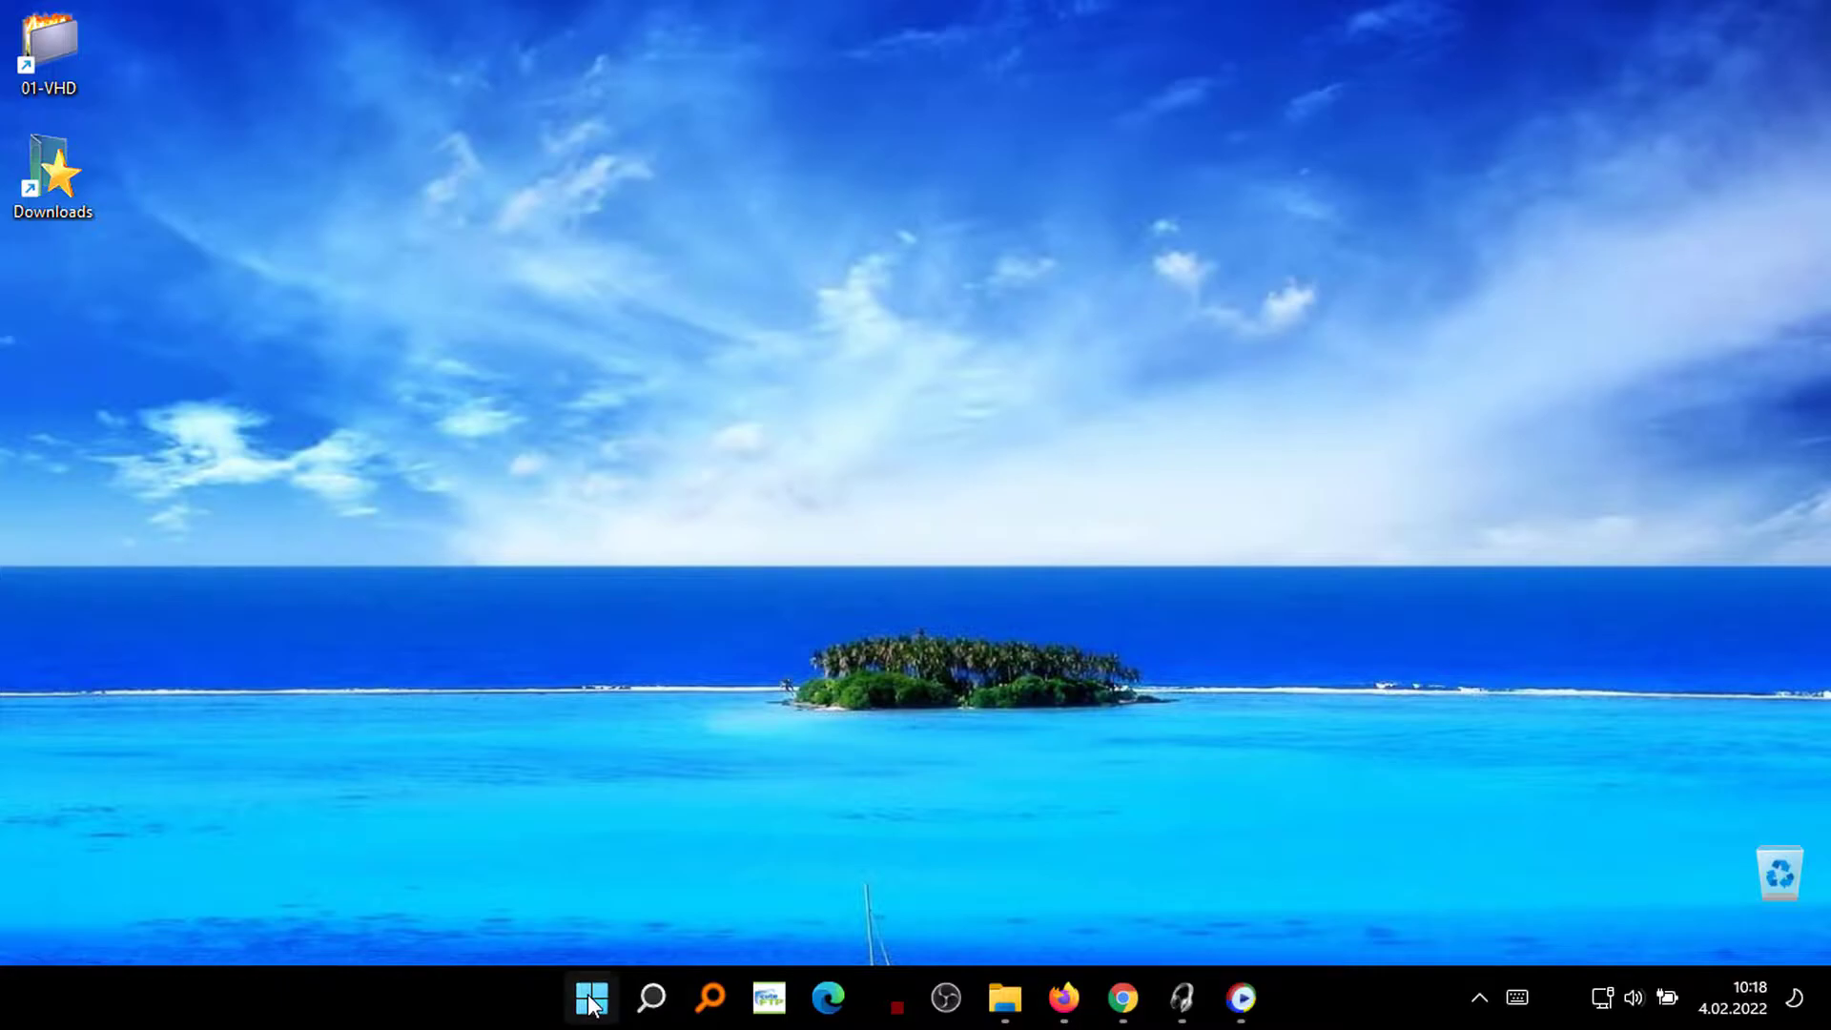
Step: Review the recommended files in Start and the recently used files in File Explorer's Quick access
click(591, 1017)
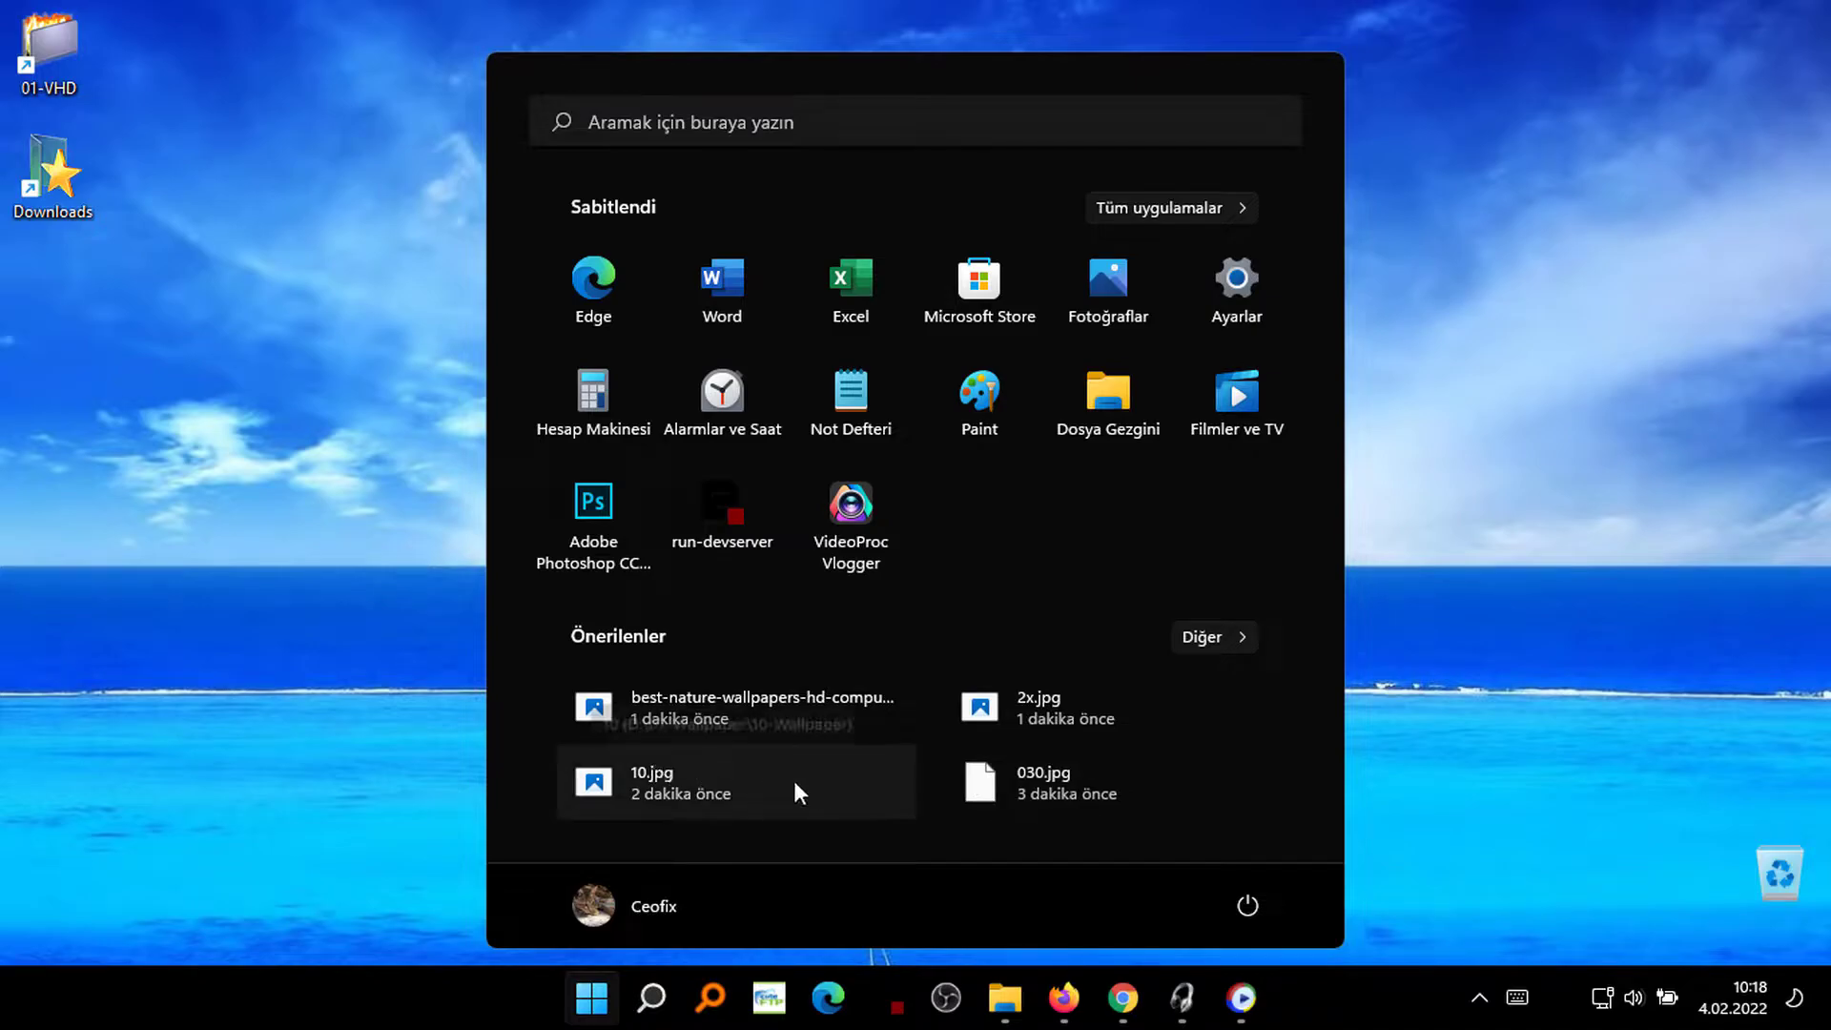
click(1454, 744)
click(1006, 997)
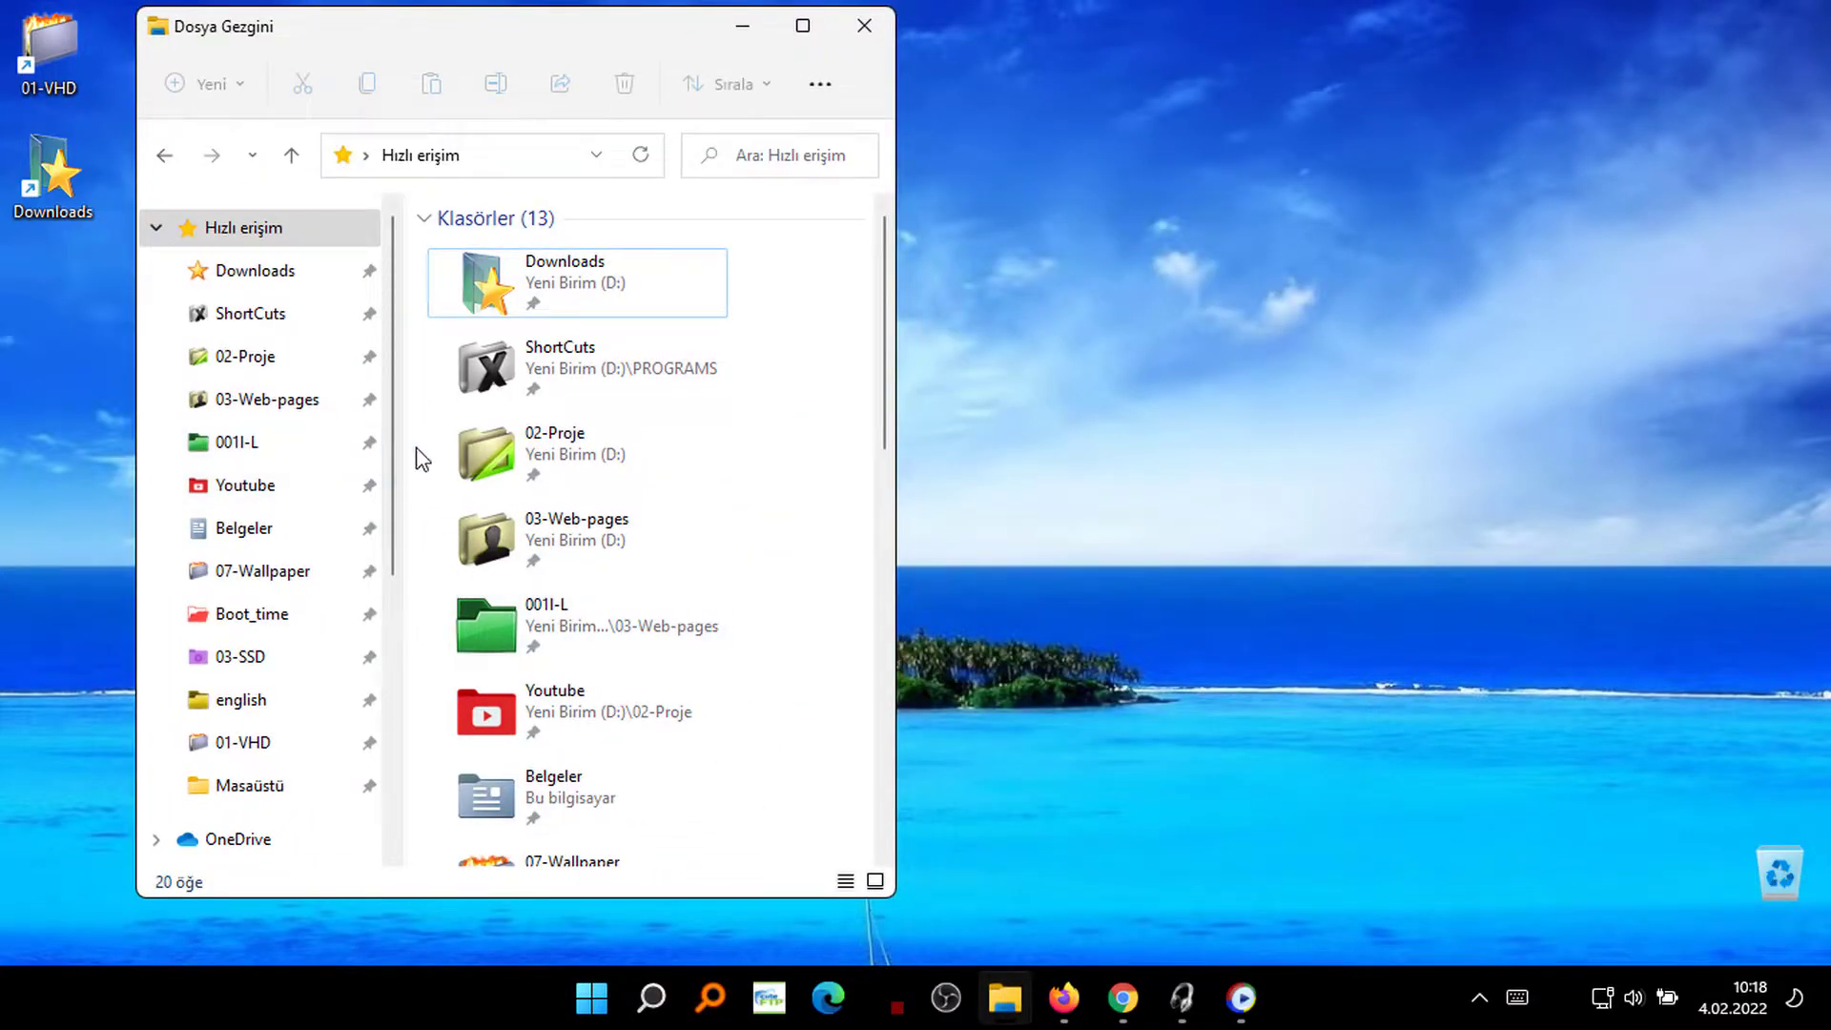
scroll(637, 472, down, 8)
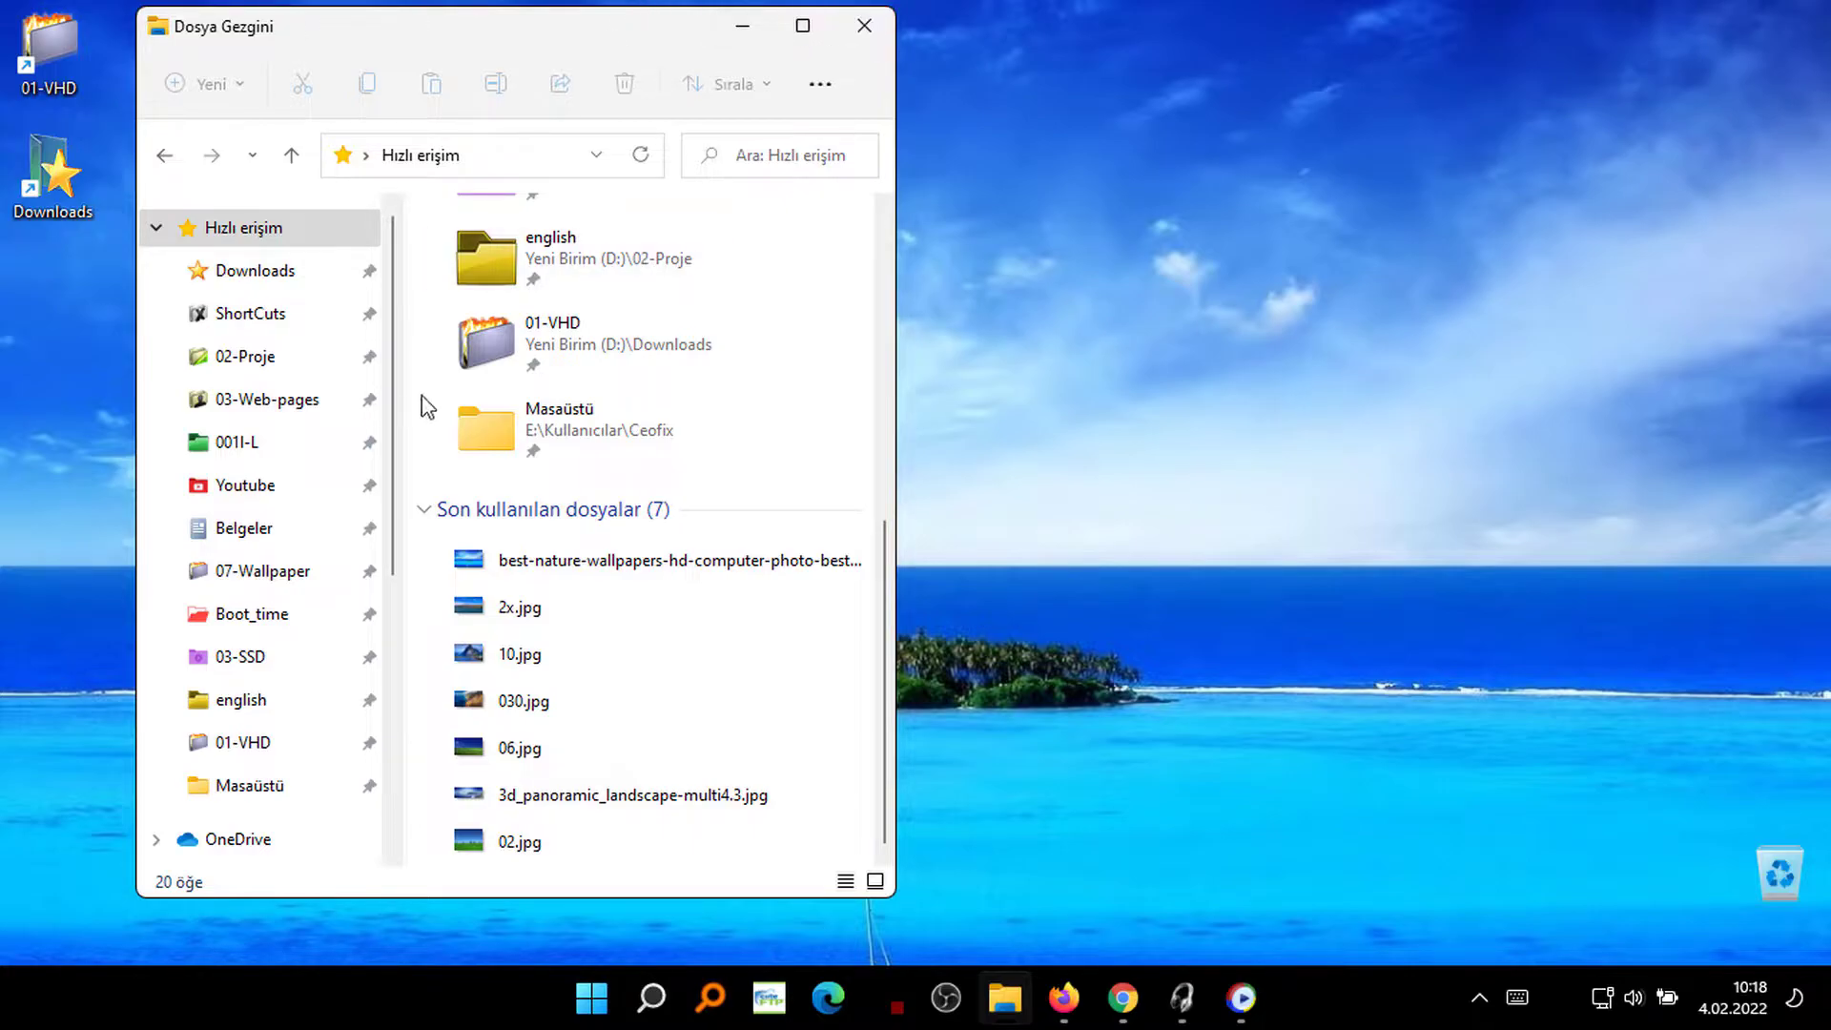
Step: View 2x.jpg from the recent files in Quick access and close both the image and File Explorer
click(564, 631)
double_click(565, 631)
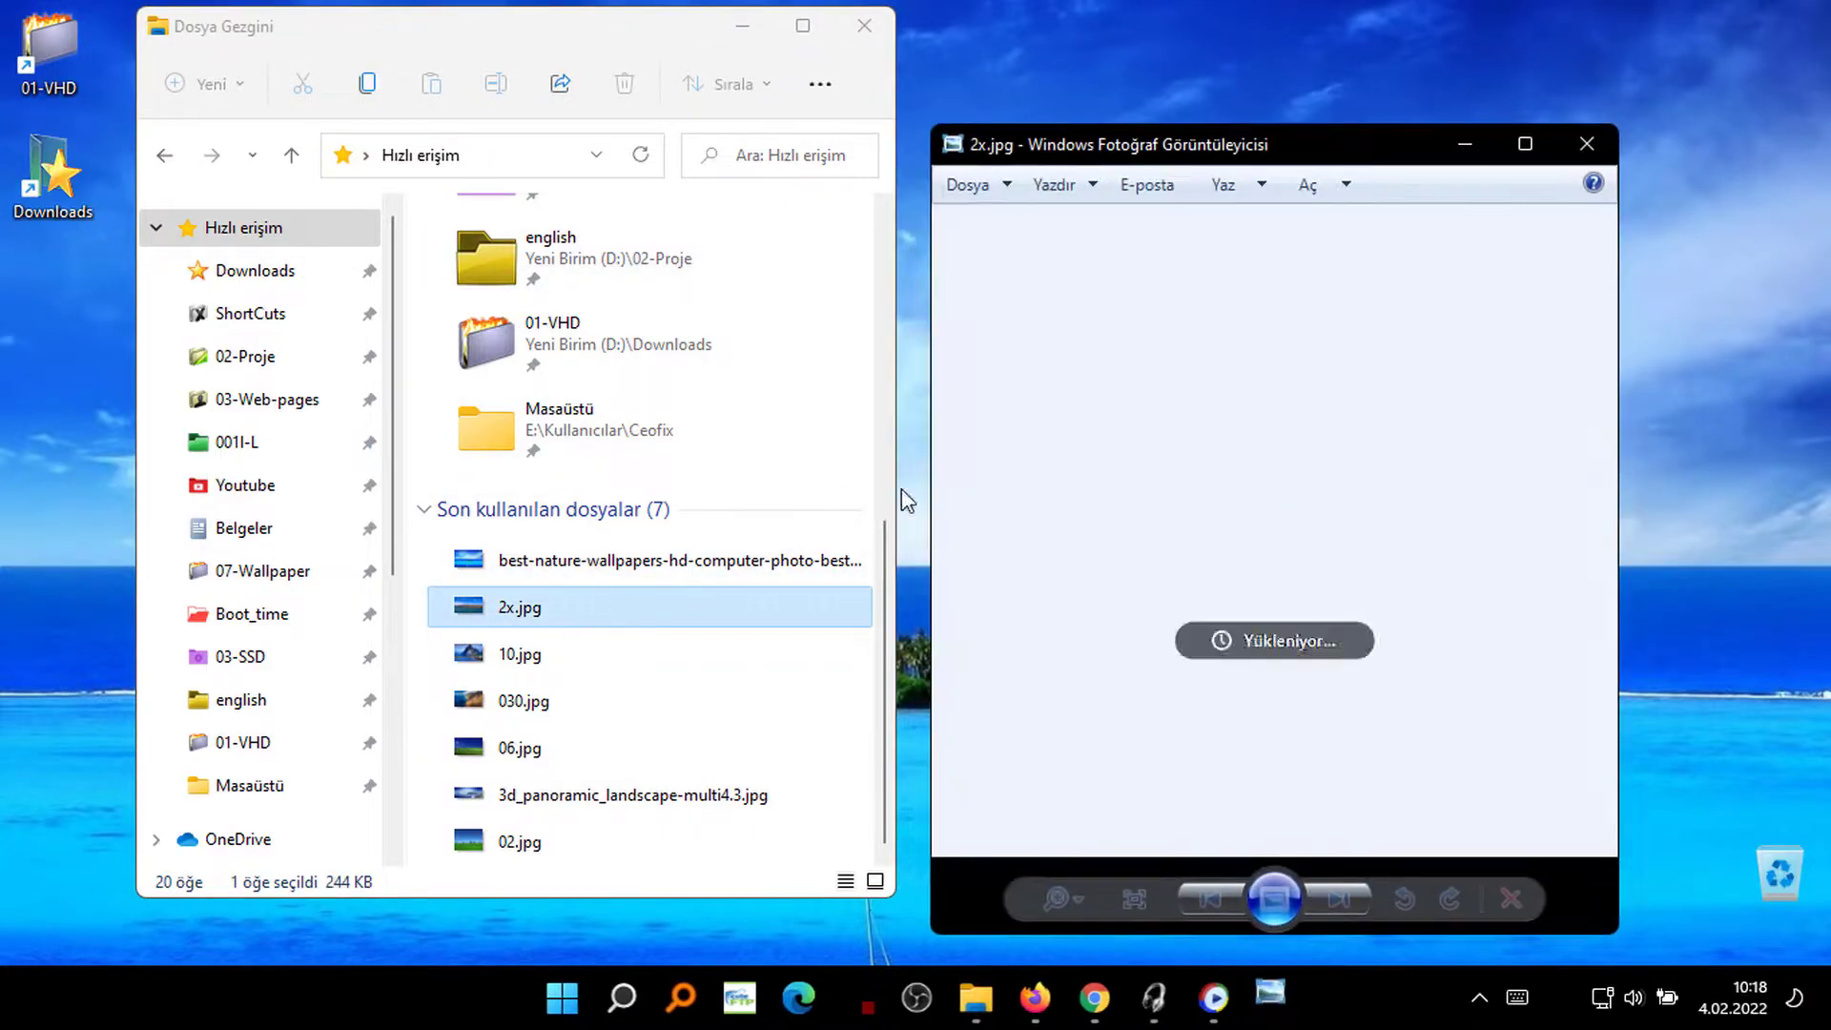
click(1585, 145)
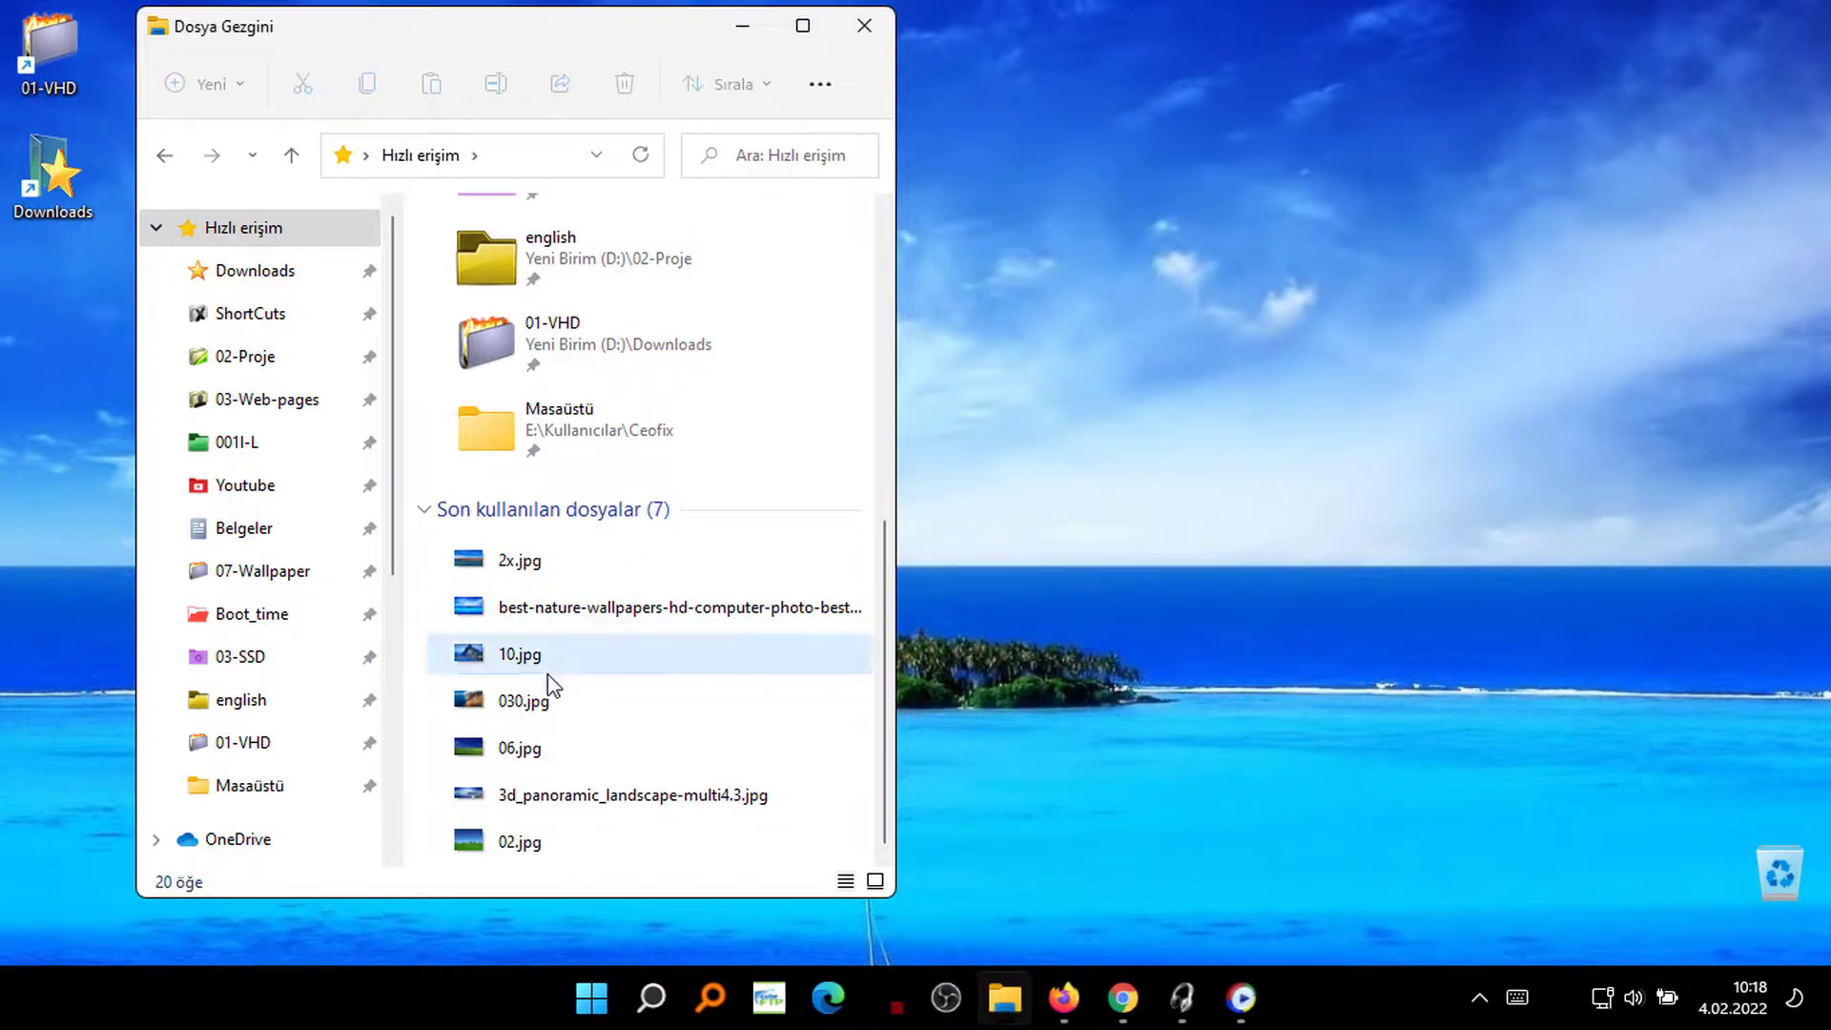
click(864, 25)
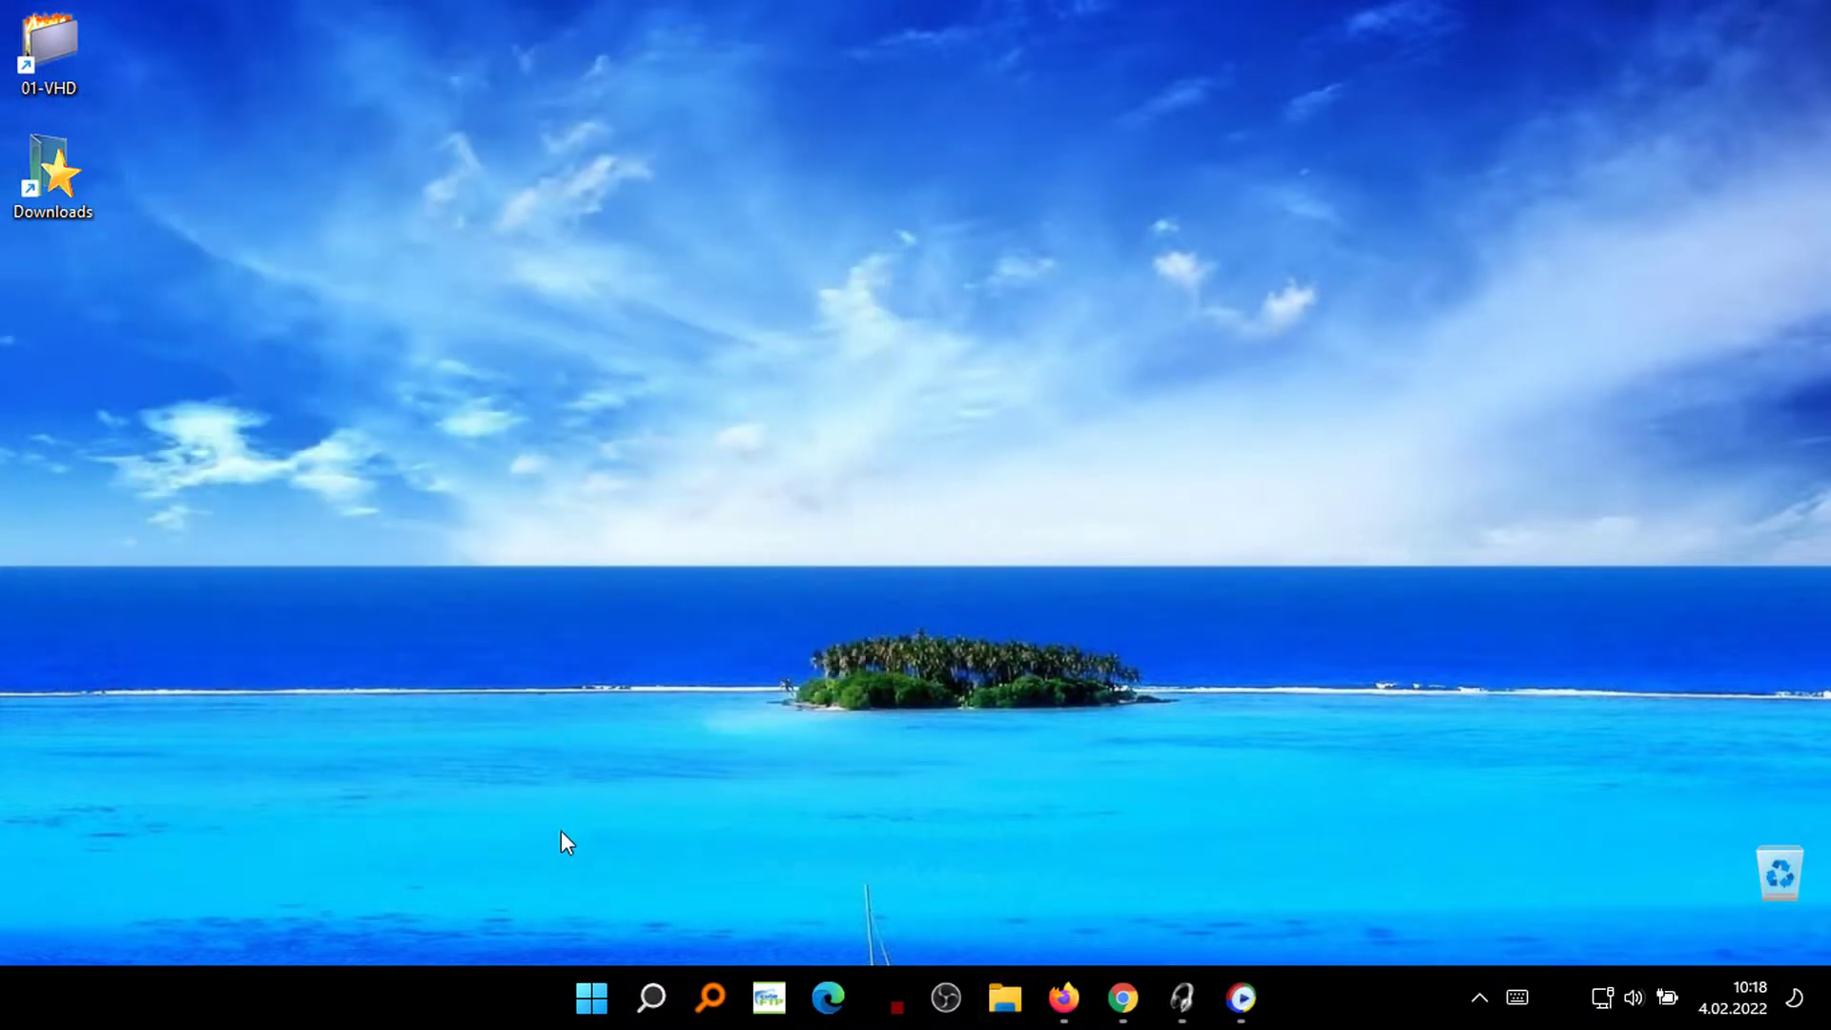
Step: View the best-nature-wallpapers image from the recommended files in Start and close the photo viewer
click(592, 997)
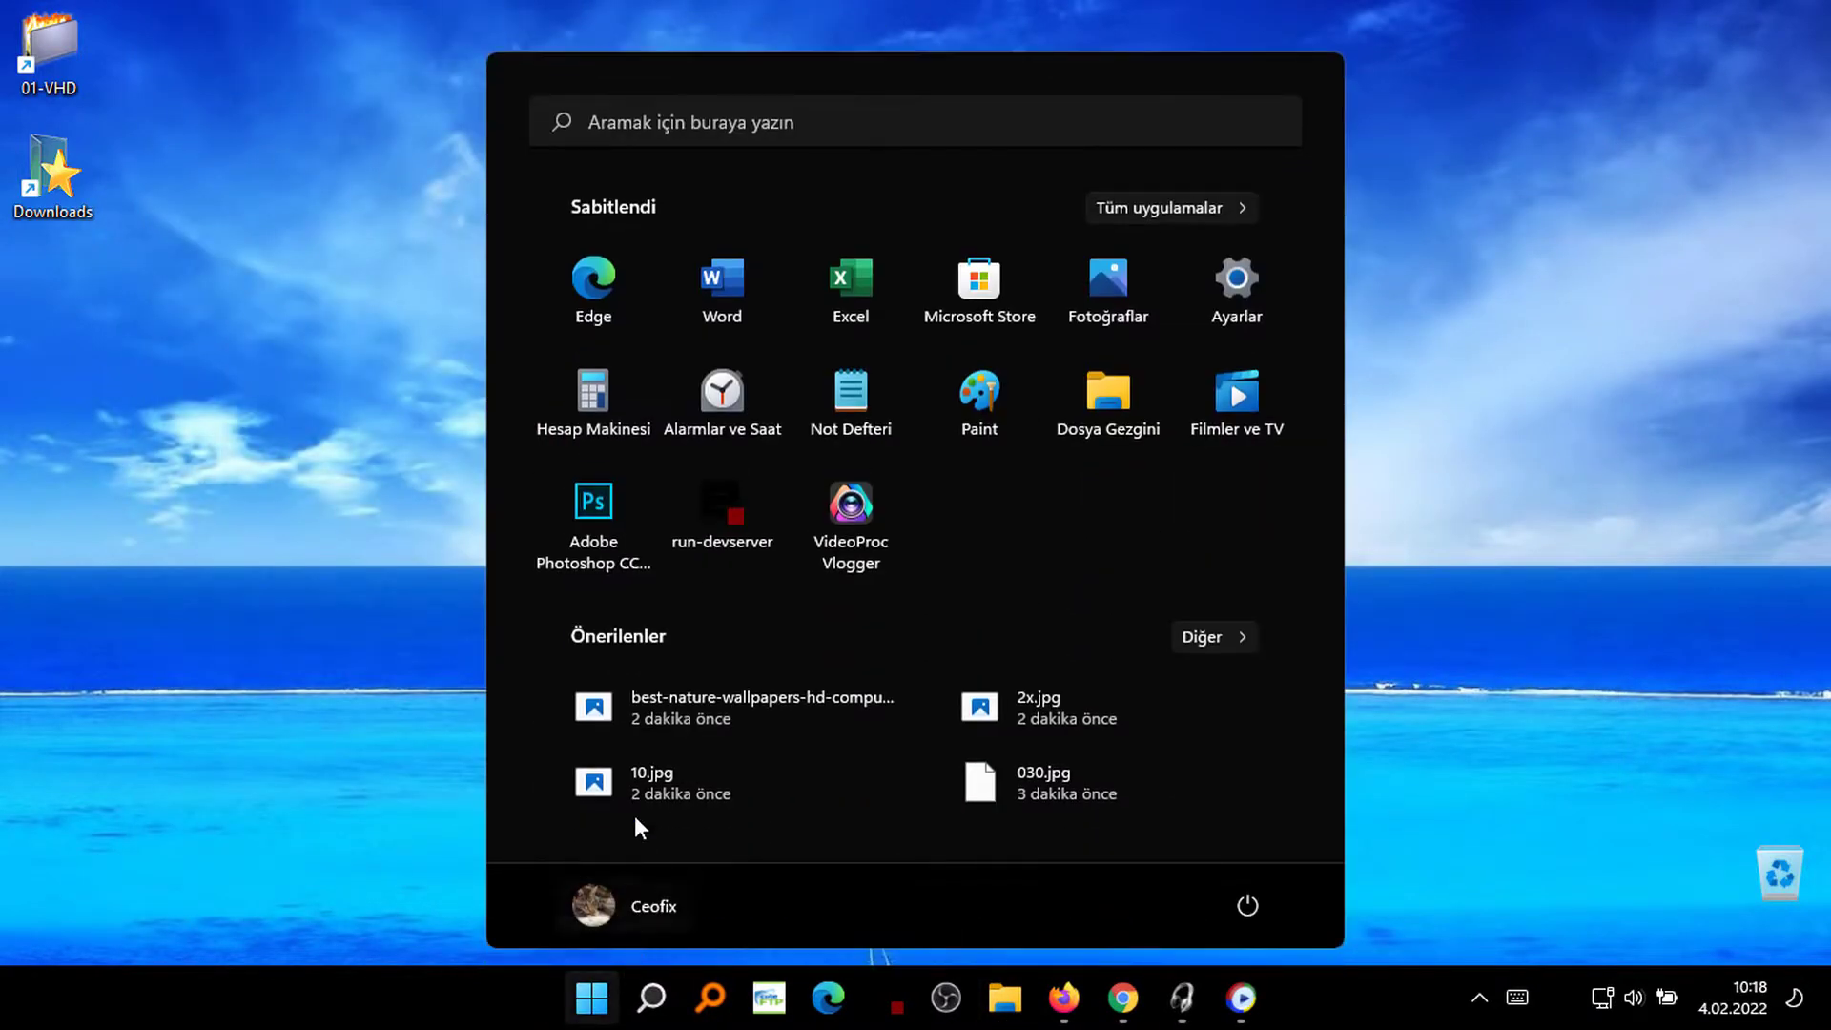
click(651, 725)
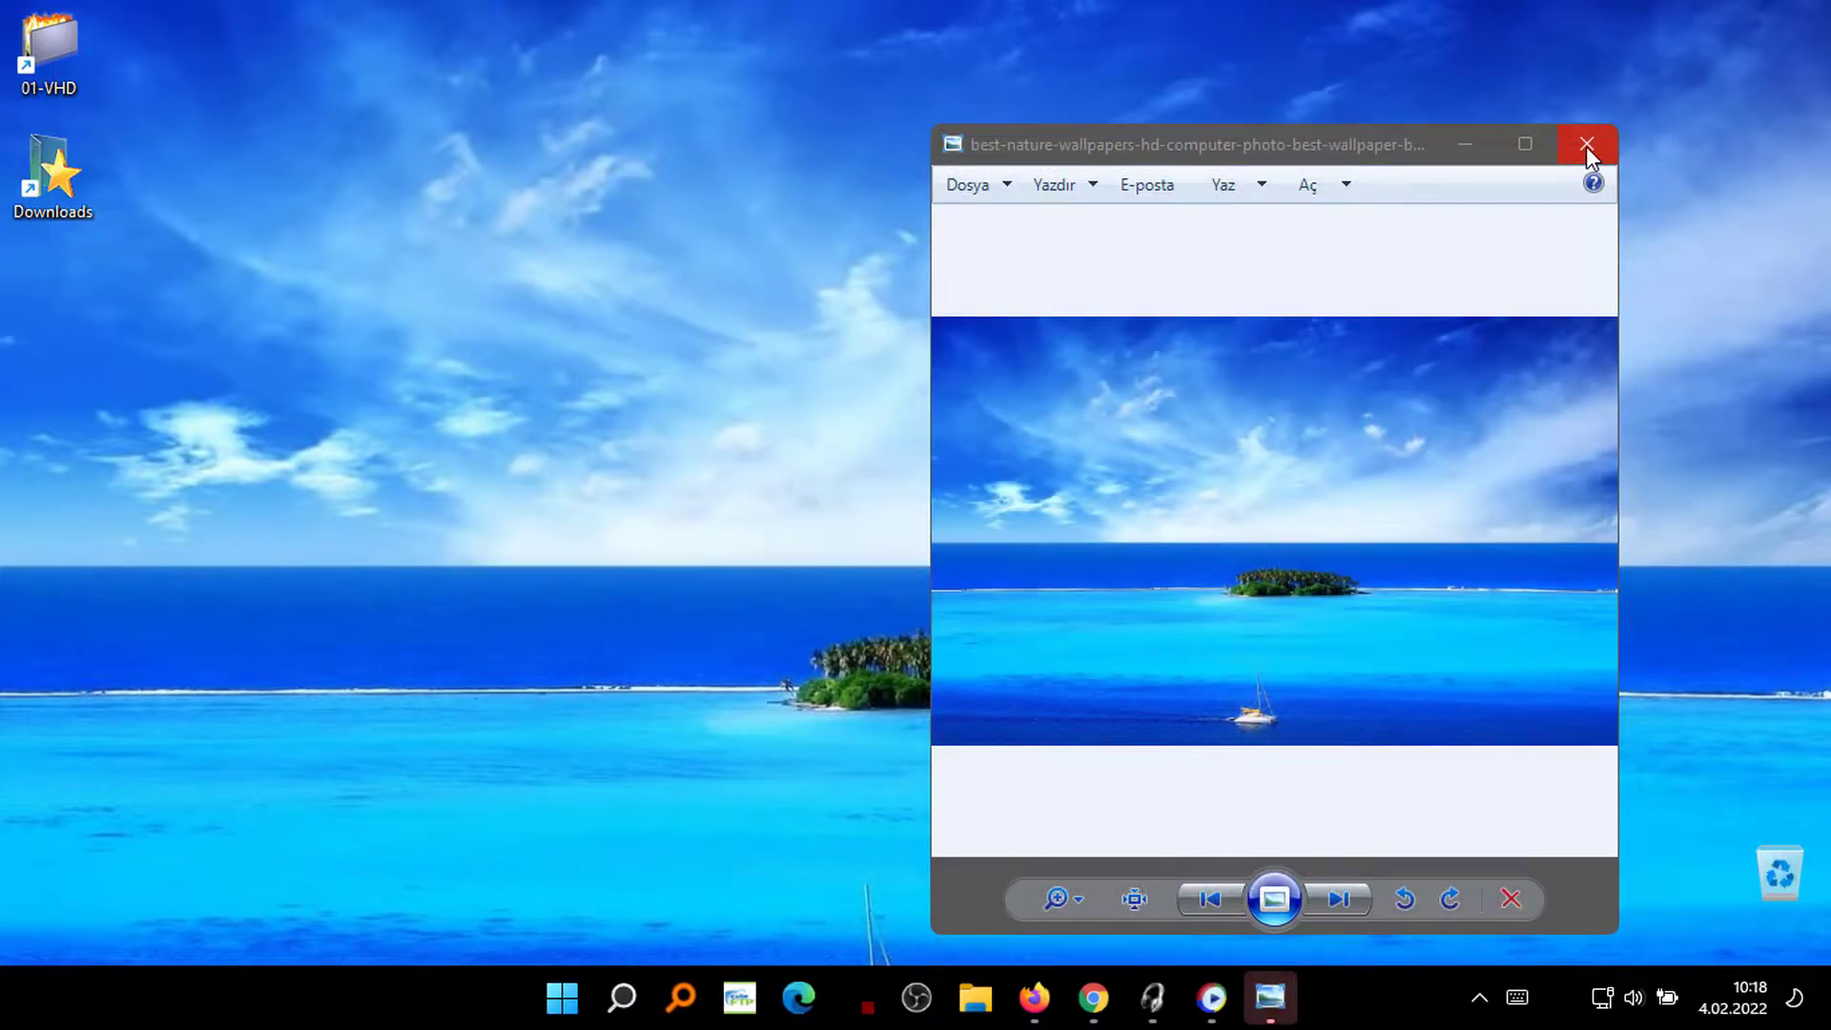
click(1587, 146)
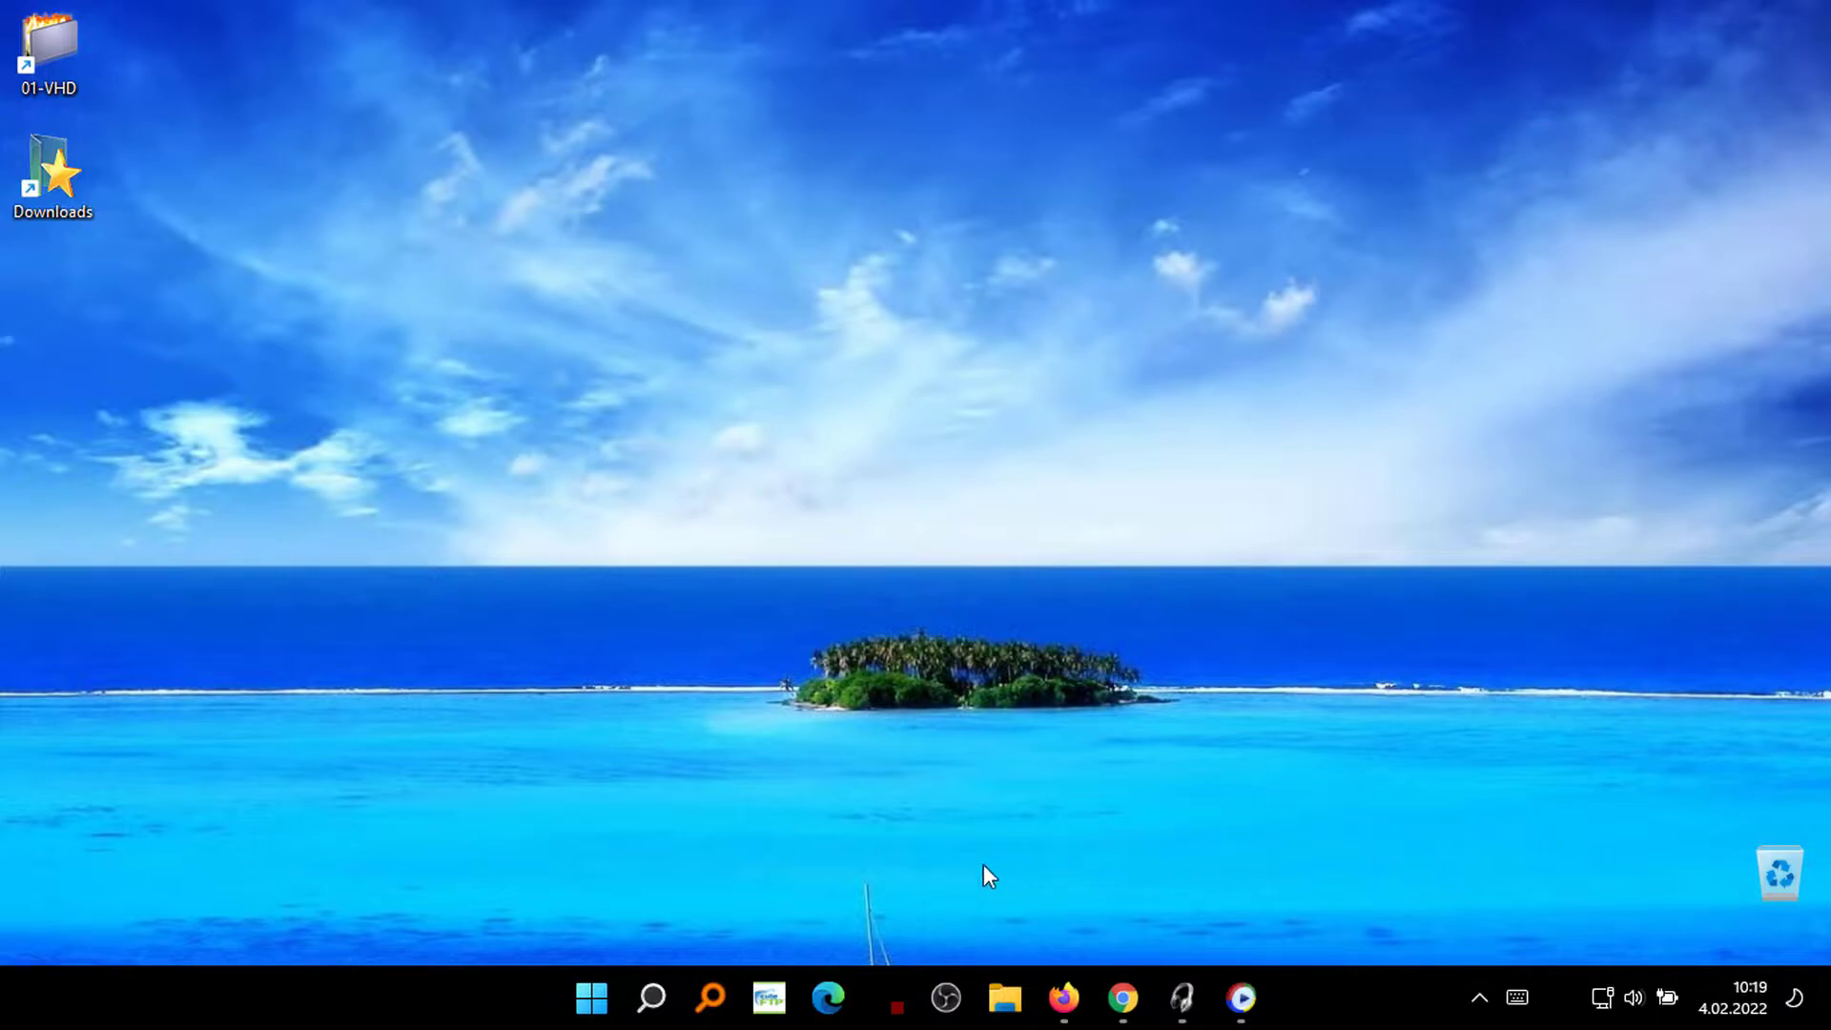
Step: Remove the best-nature-wallpapers image from the recommended files list in Start
click(580, 1000)
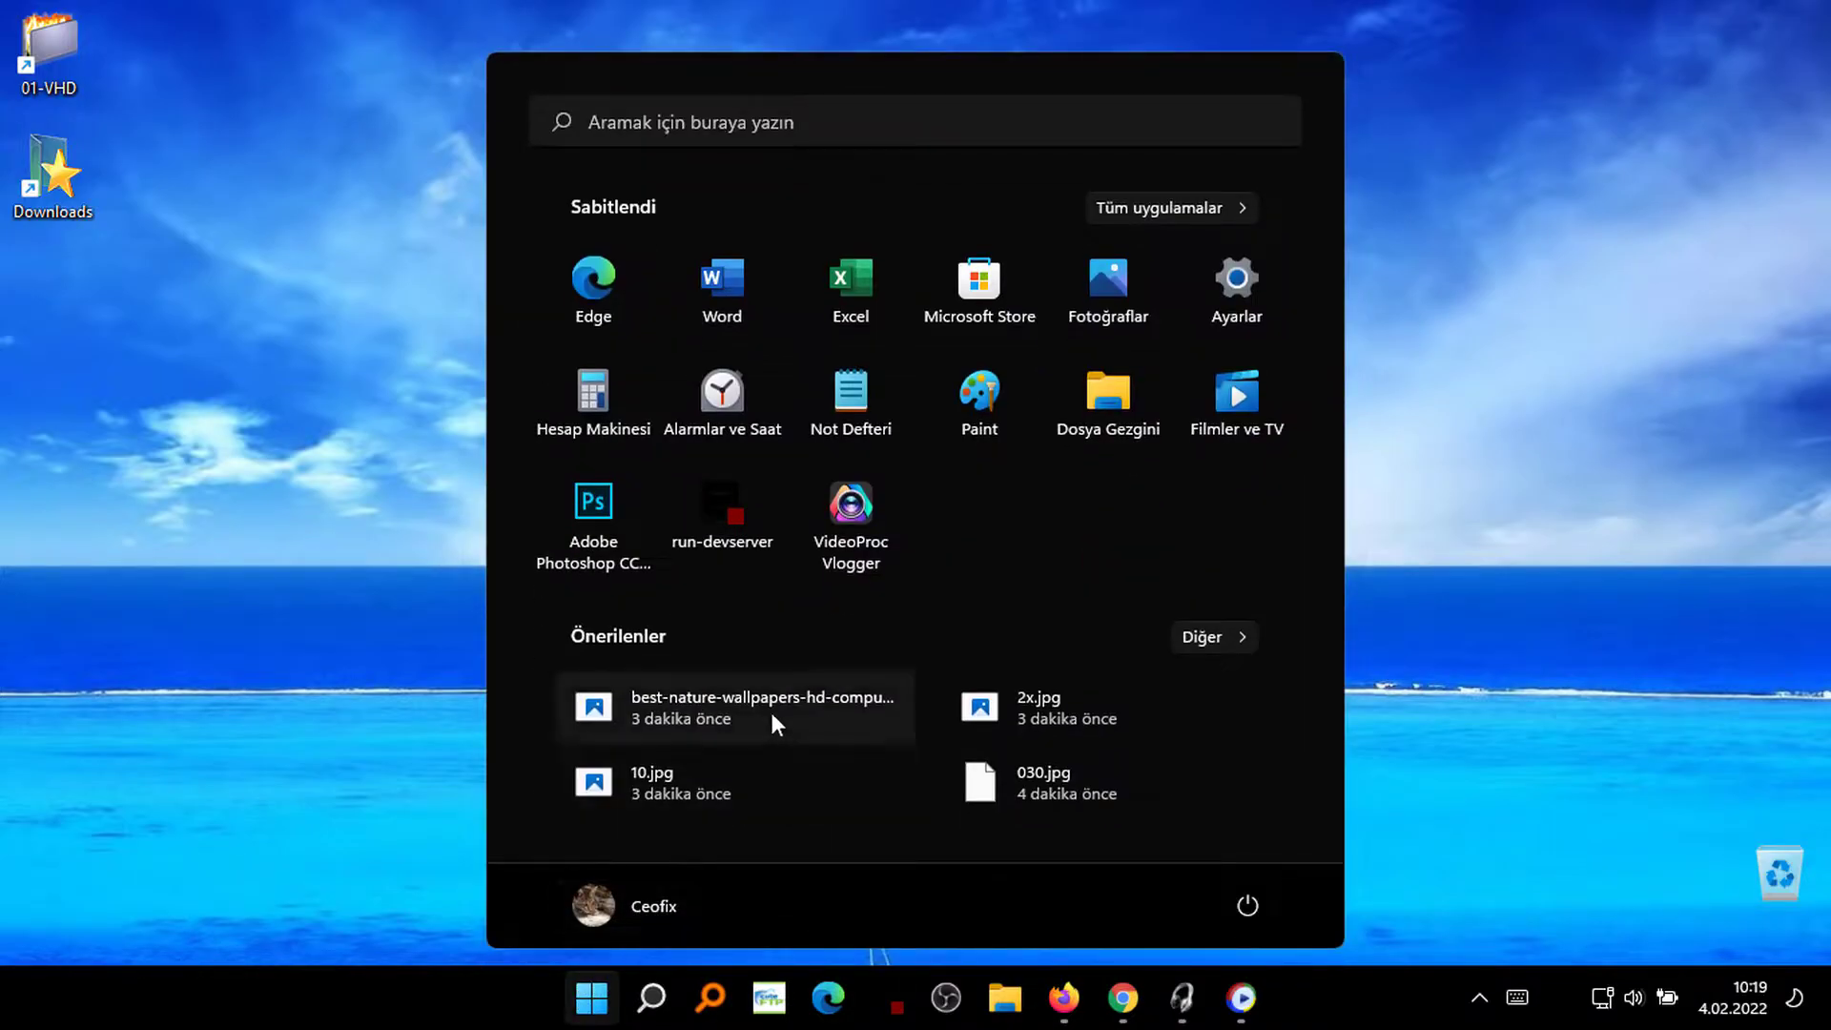
right_click(769, 707)
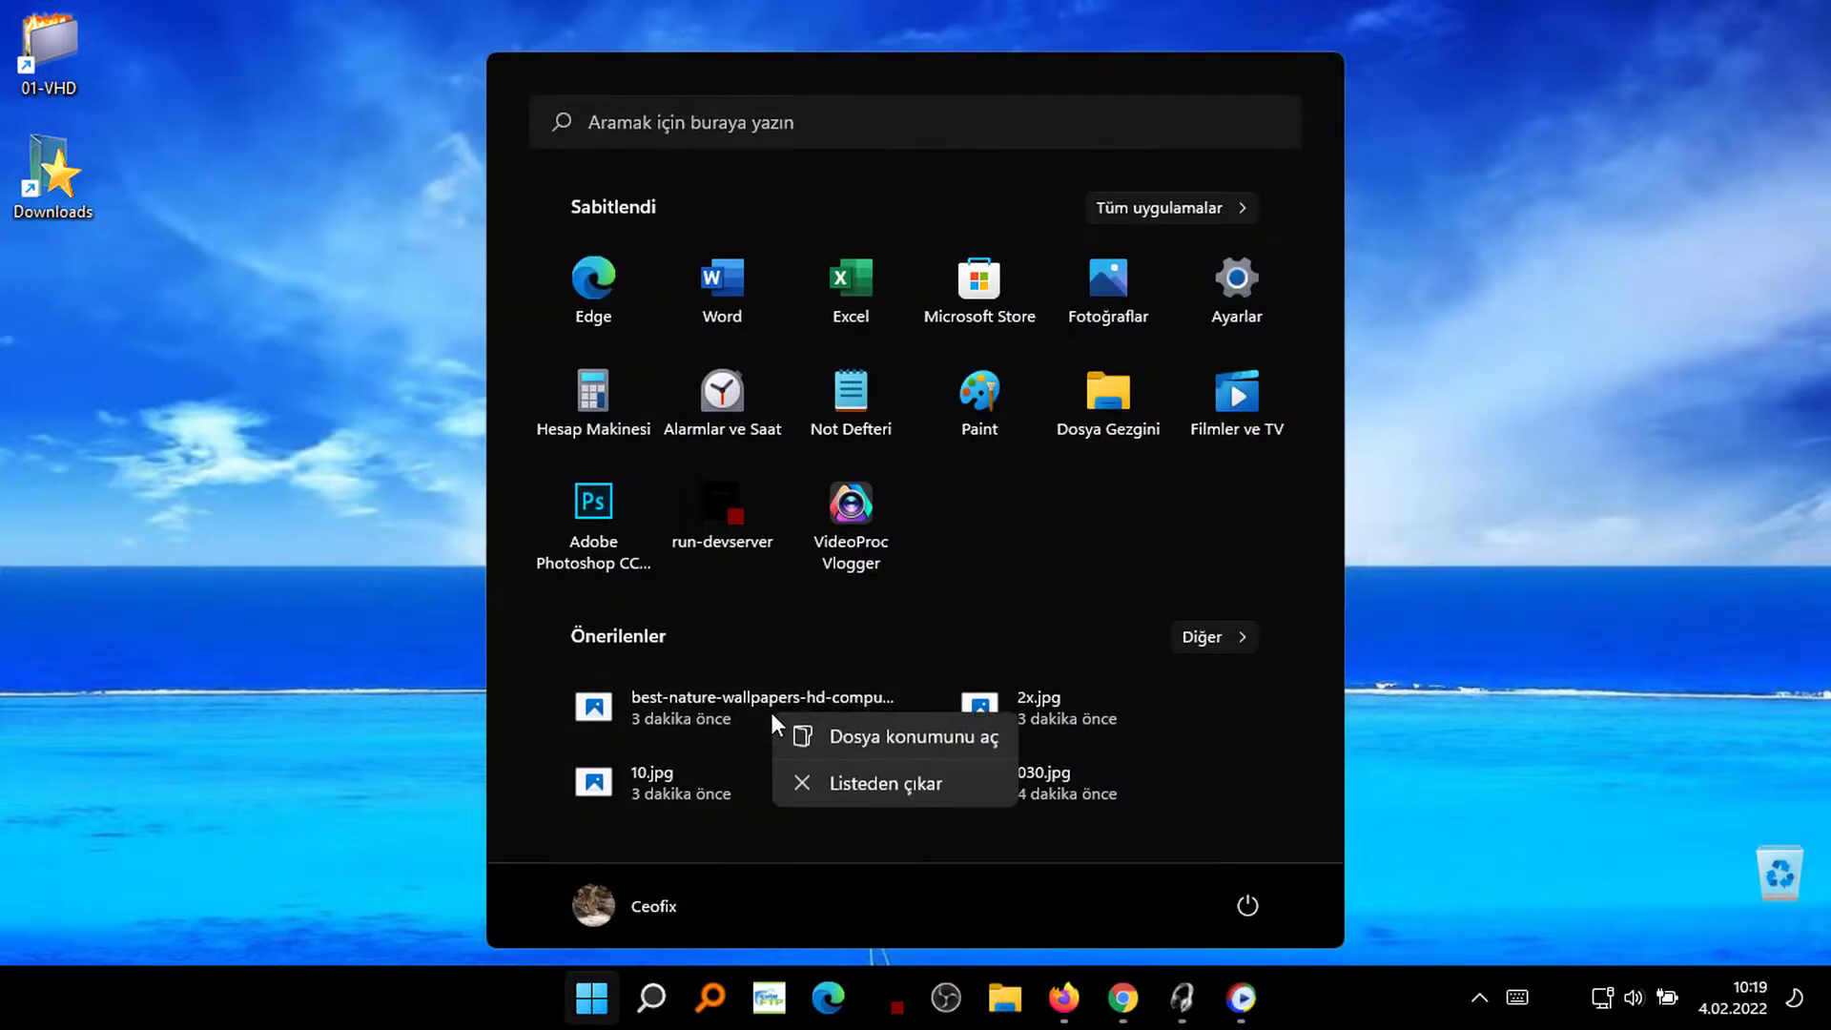
click(799, 782)
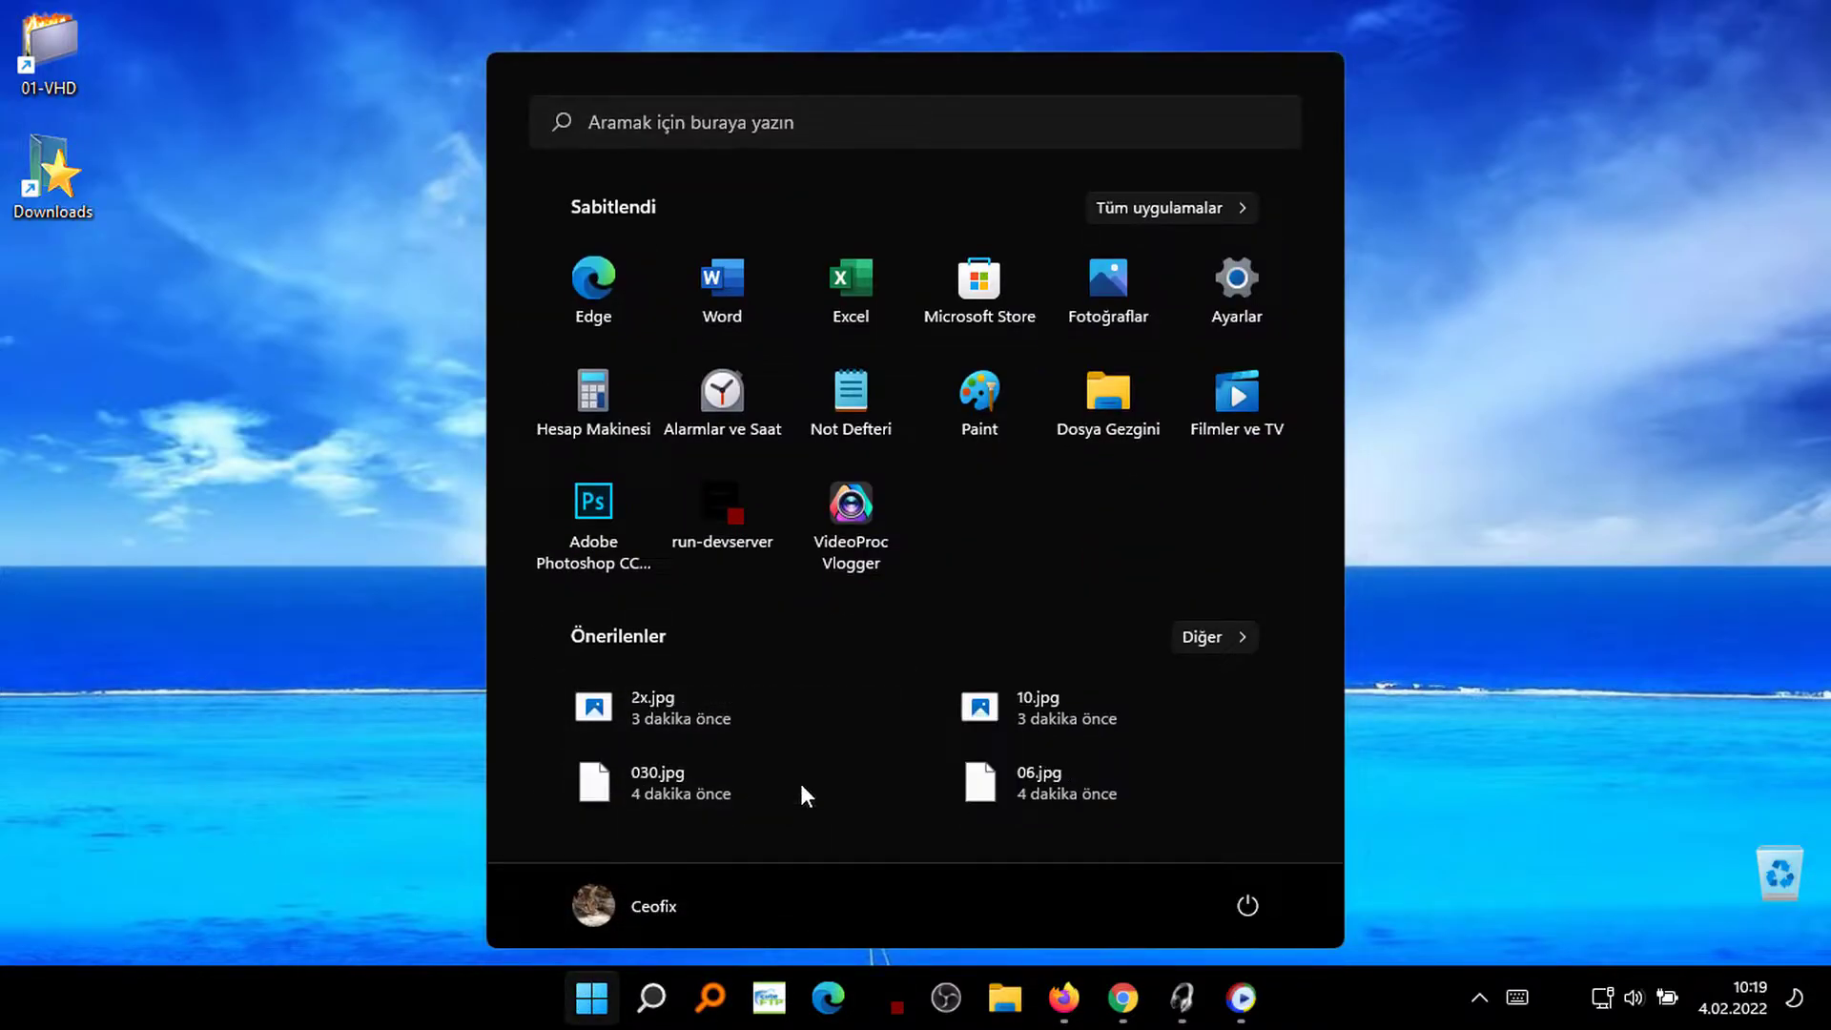
Step: View 2x.jpg from the recommended files in Start and remove it from that list
click(740, 725)
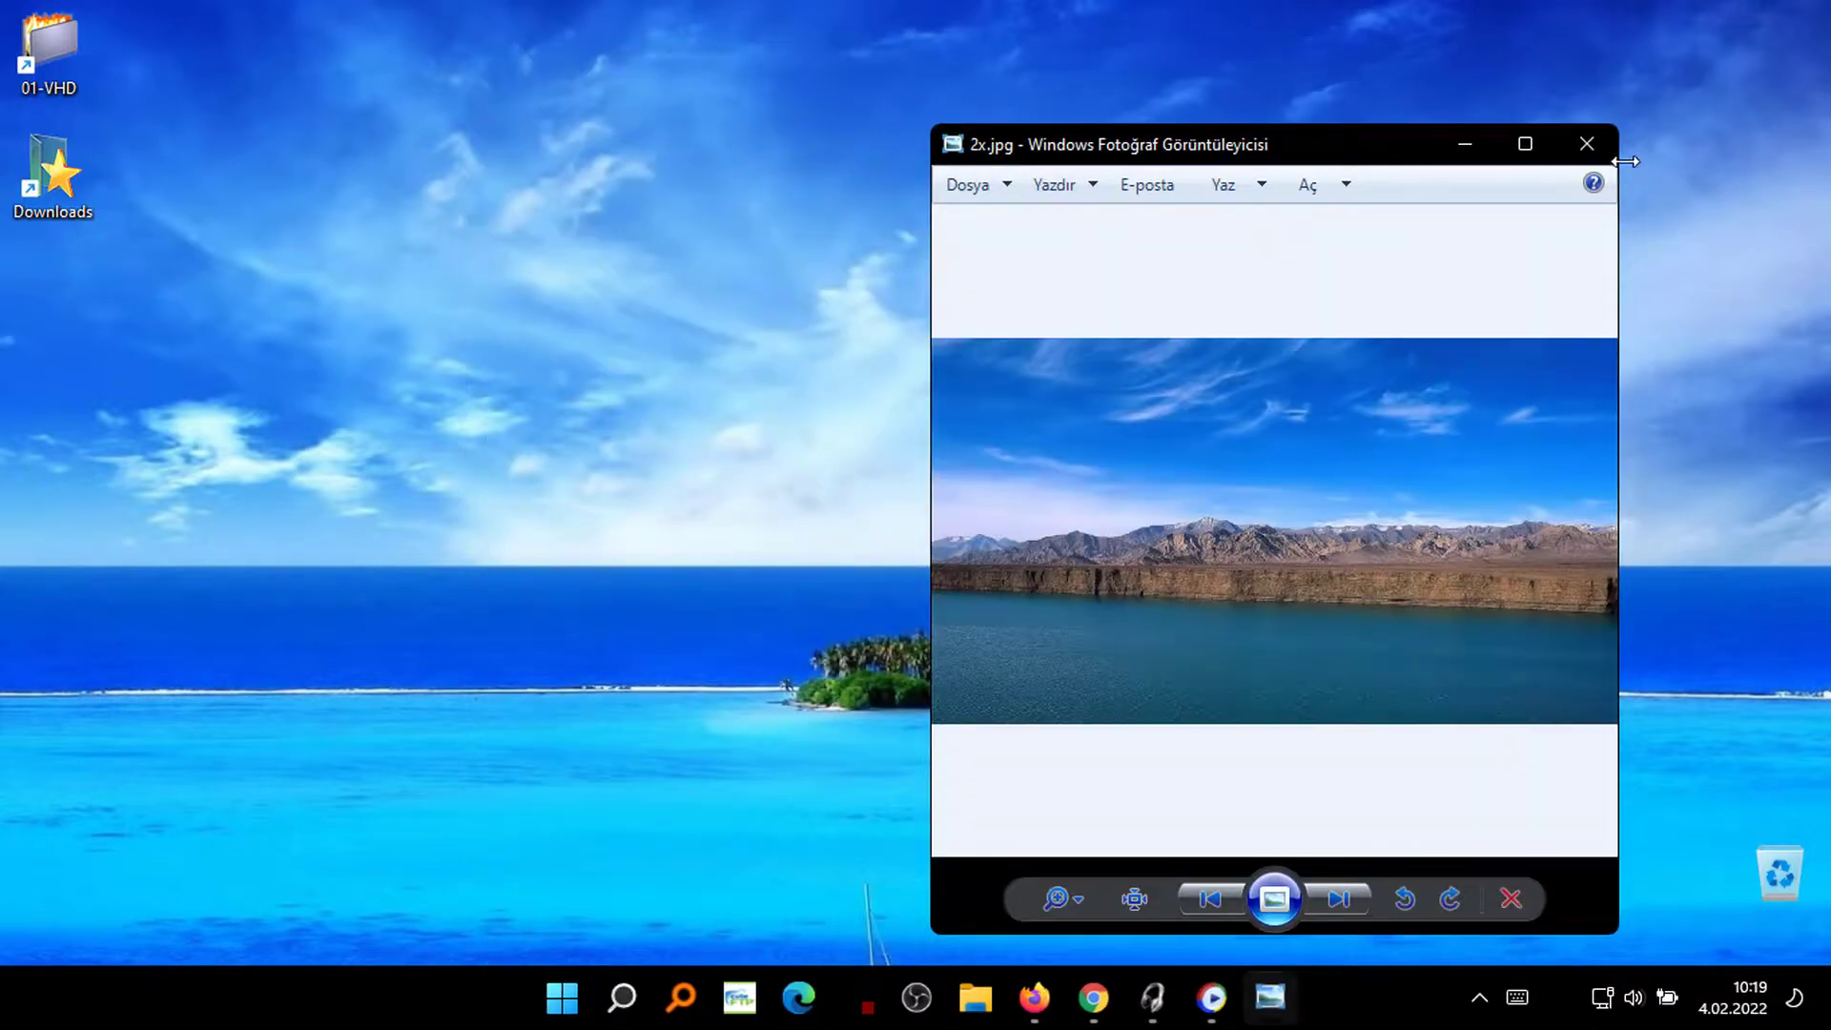
click(589, 987)
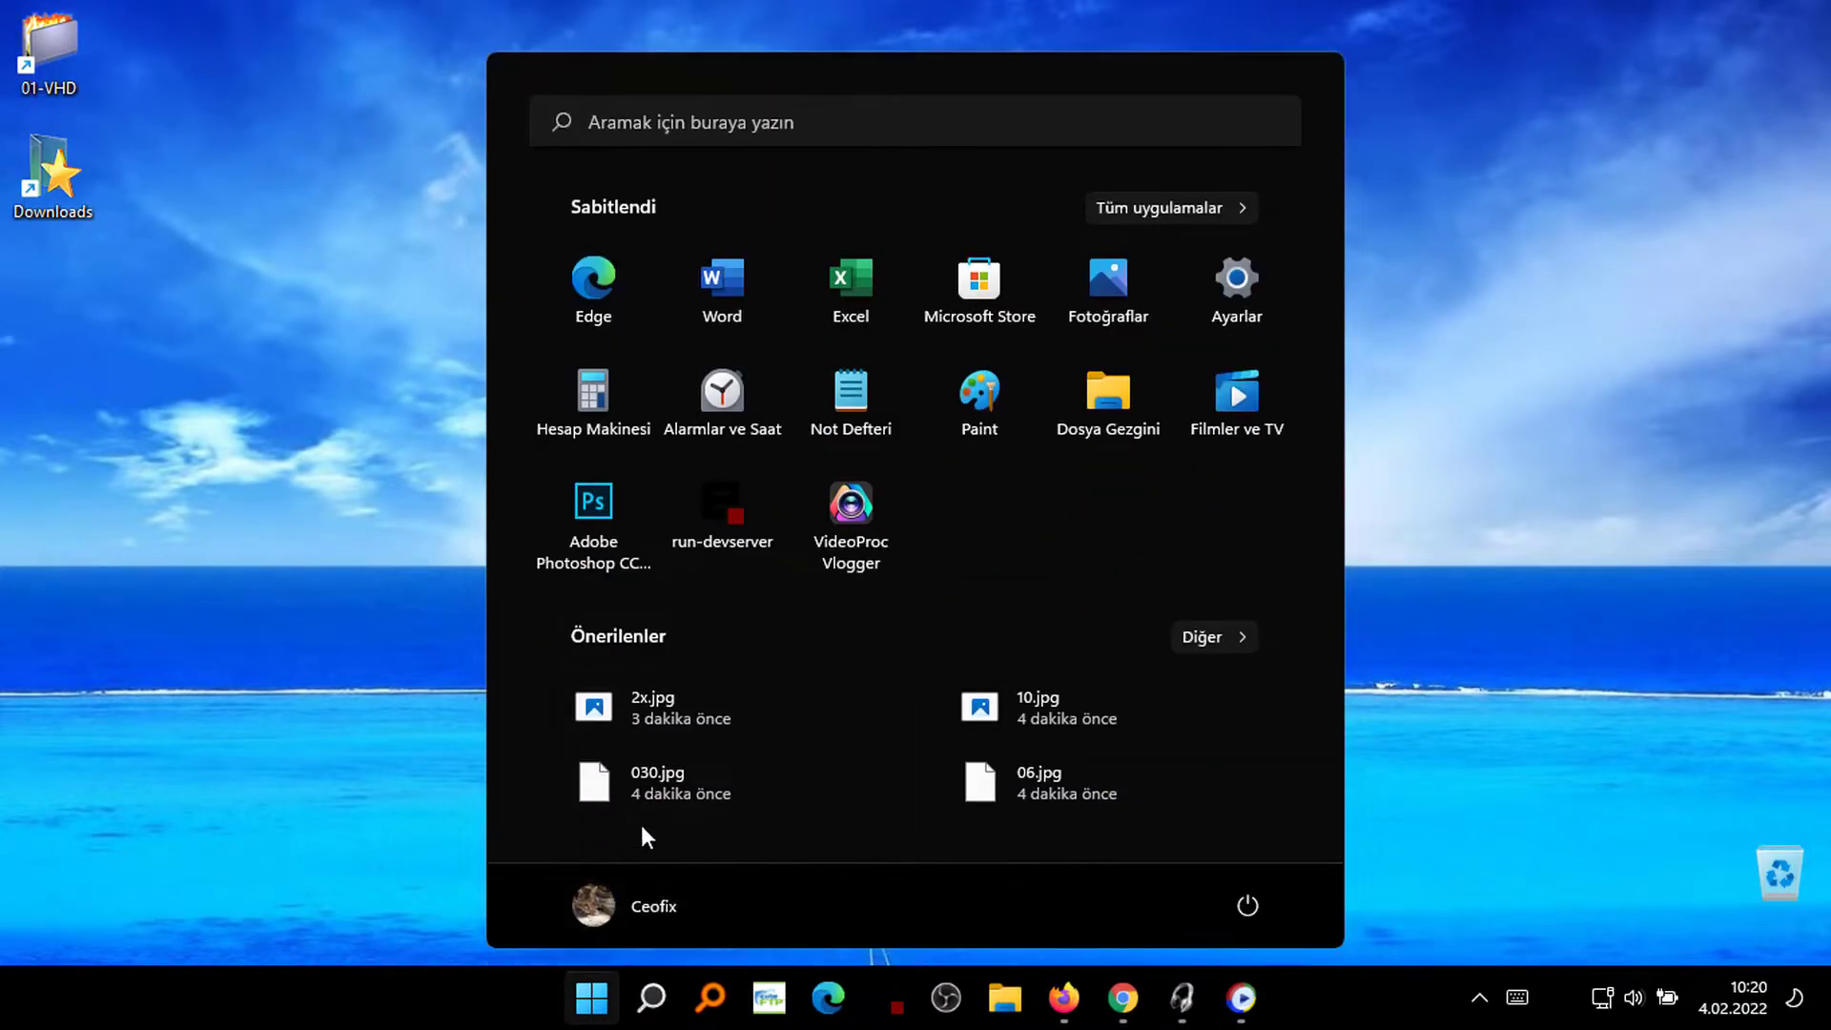
right_click(677, 724)
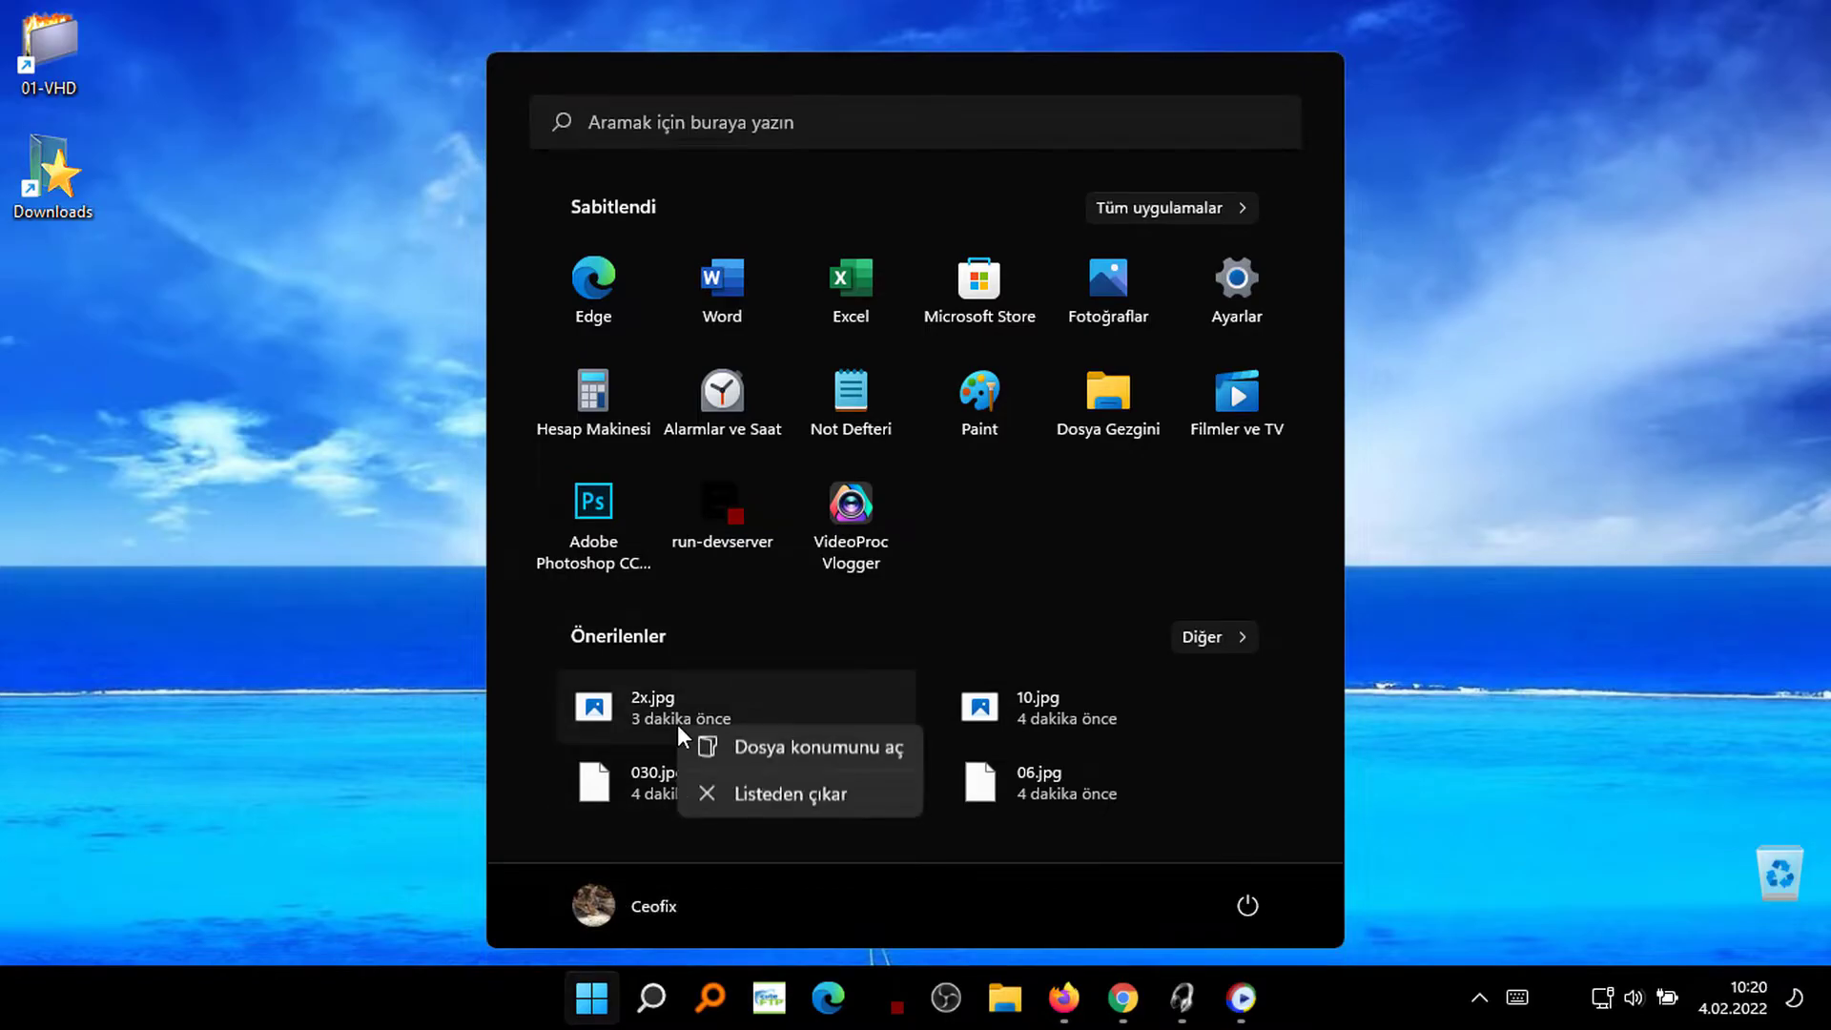
click(735, 793)
click(1531, 723)
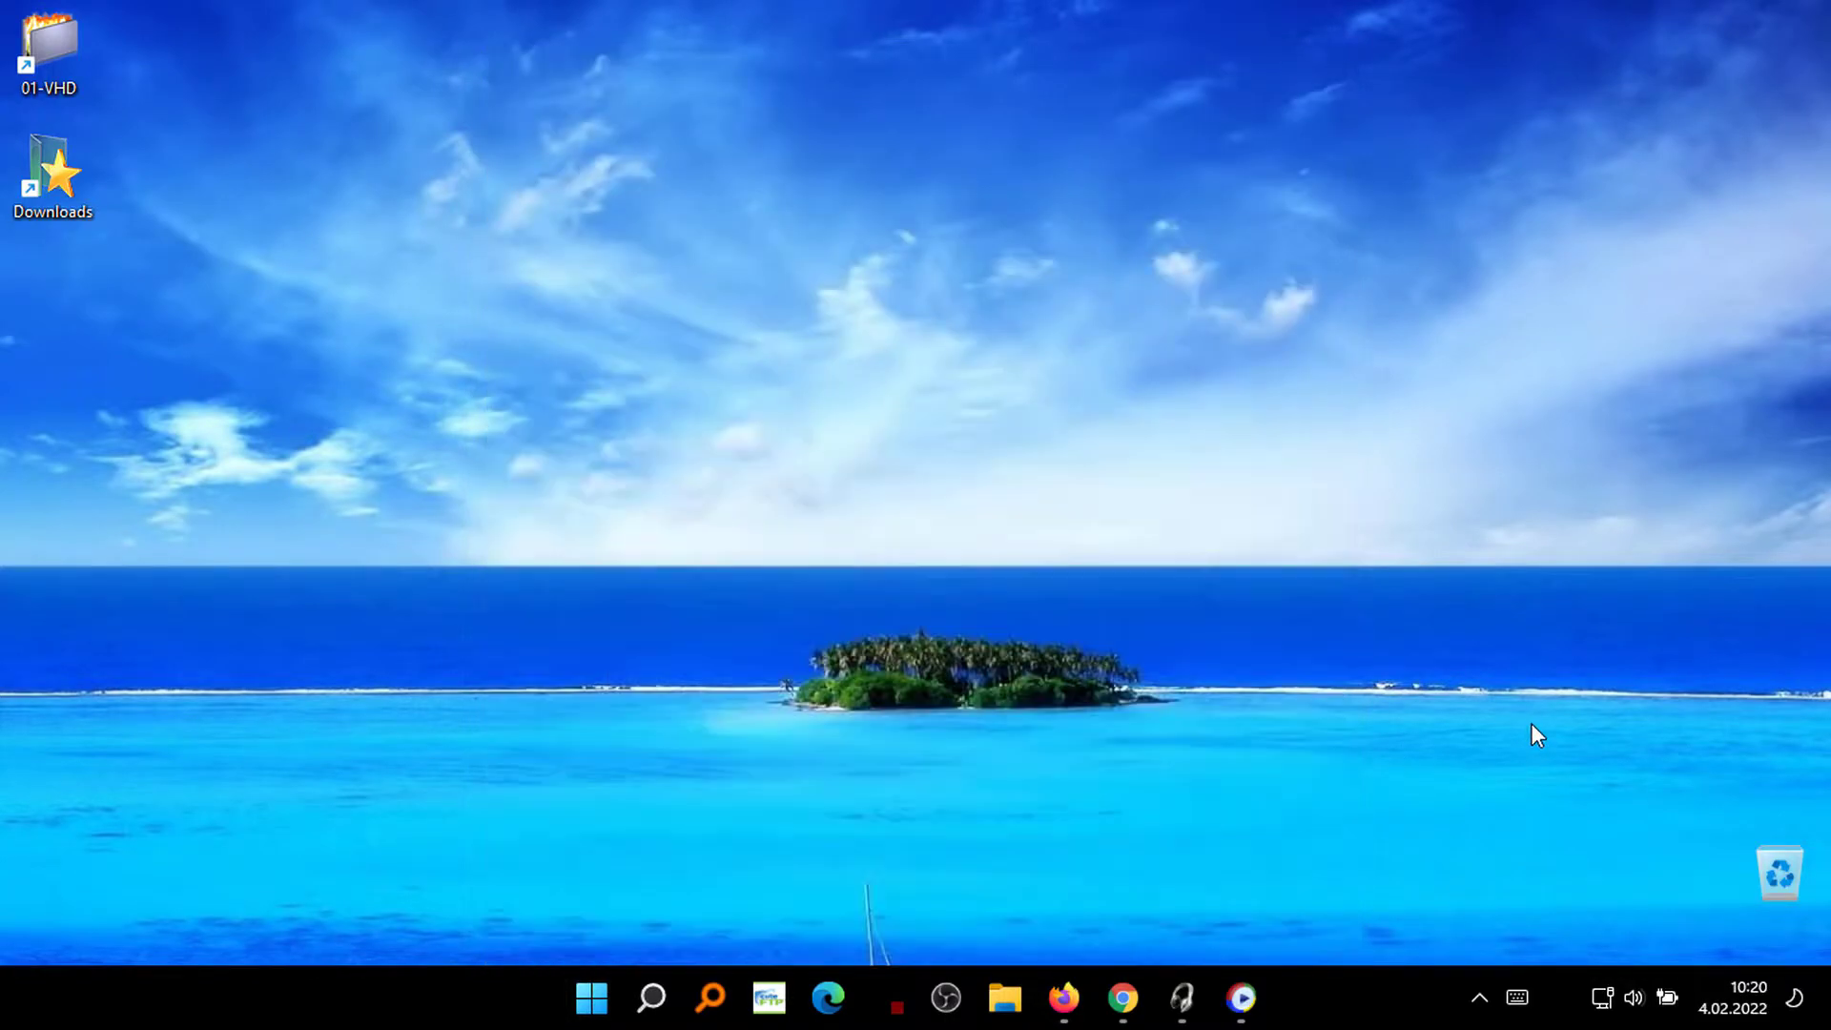
Step: Remove 10.jpg from the recently used files in File Explorer's Quick access
click(1002, 1002)
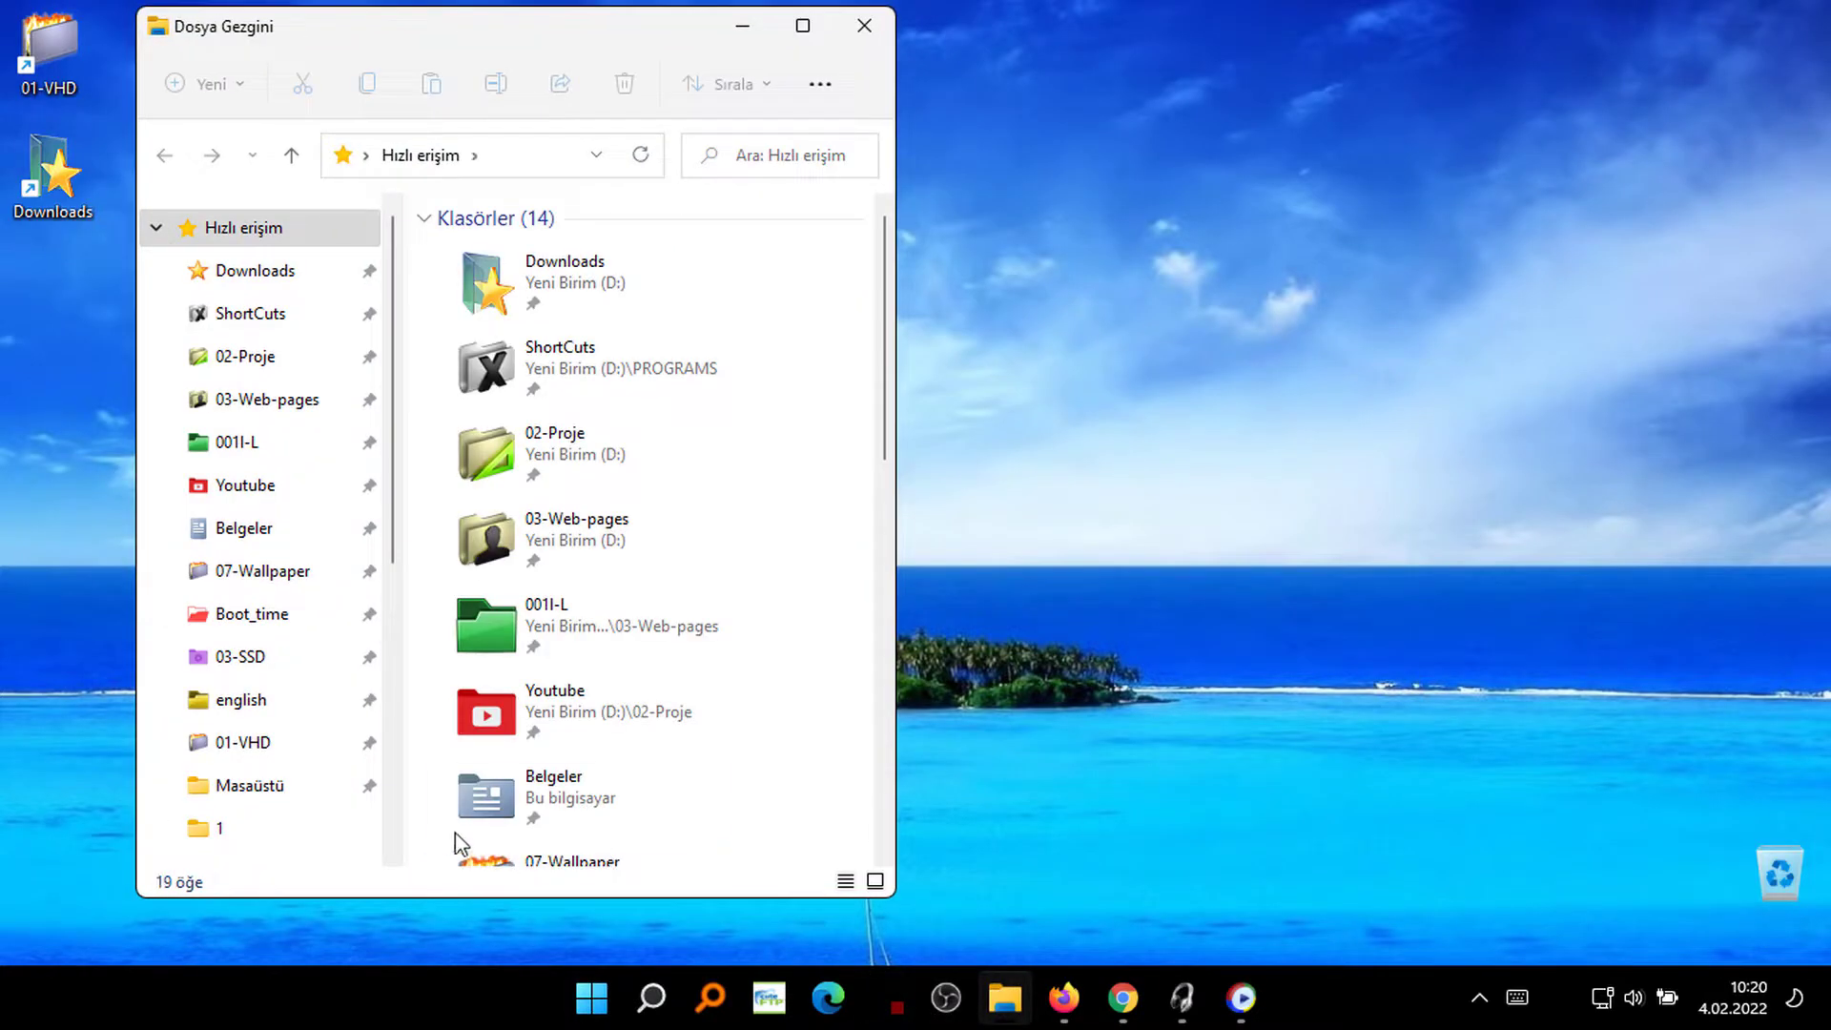
scroll(668, 639, down, 8)
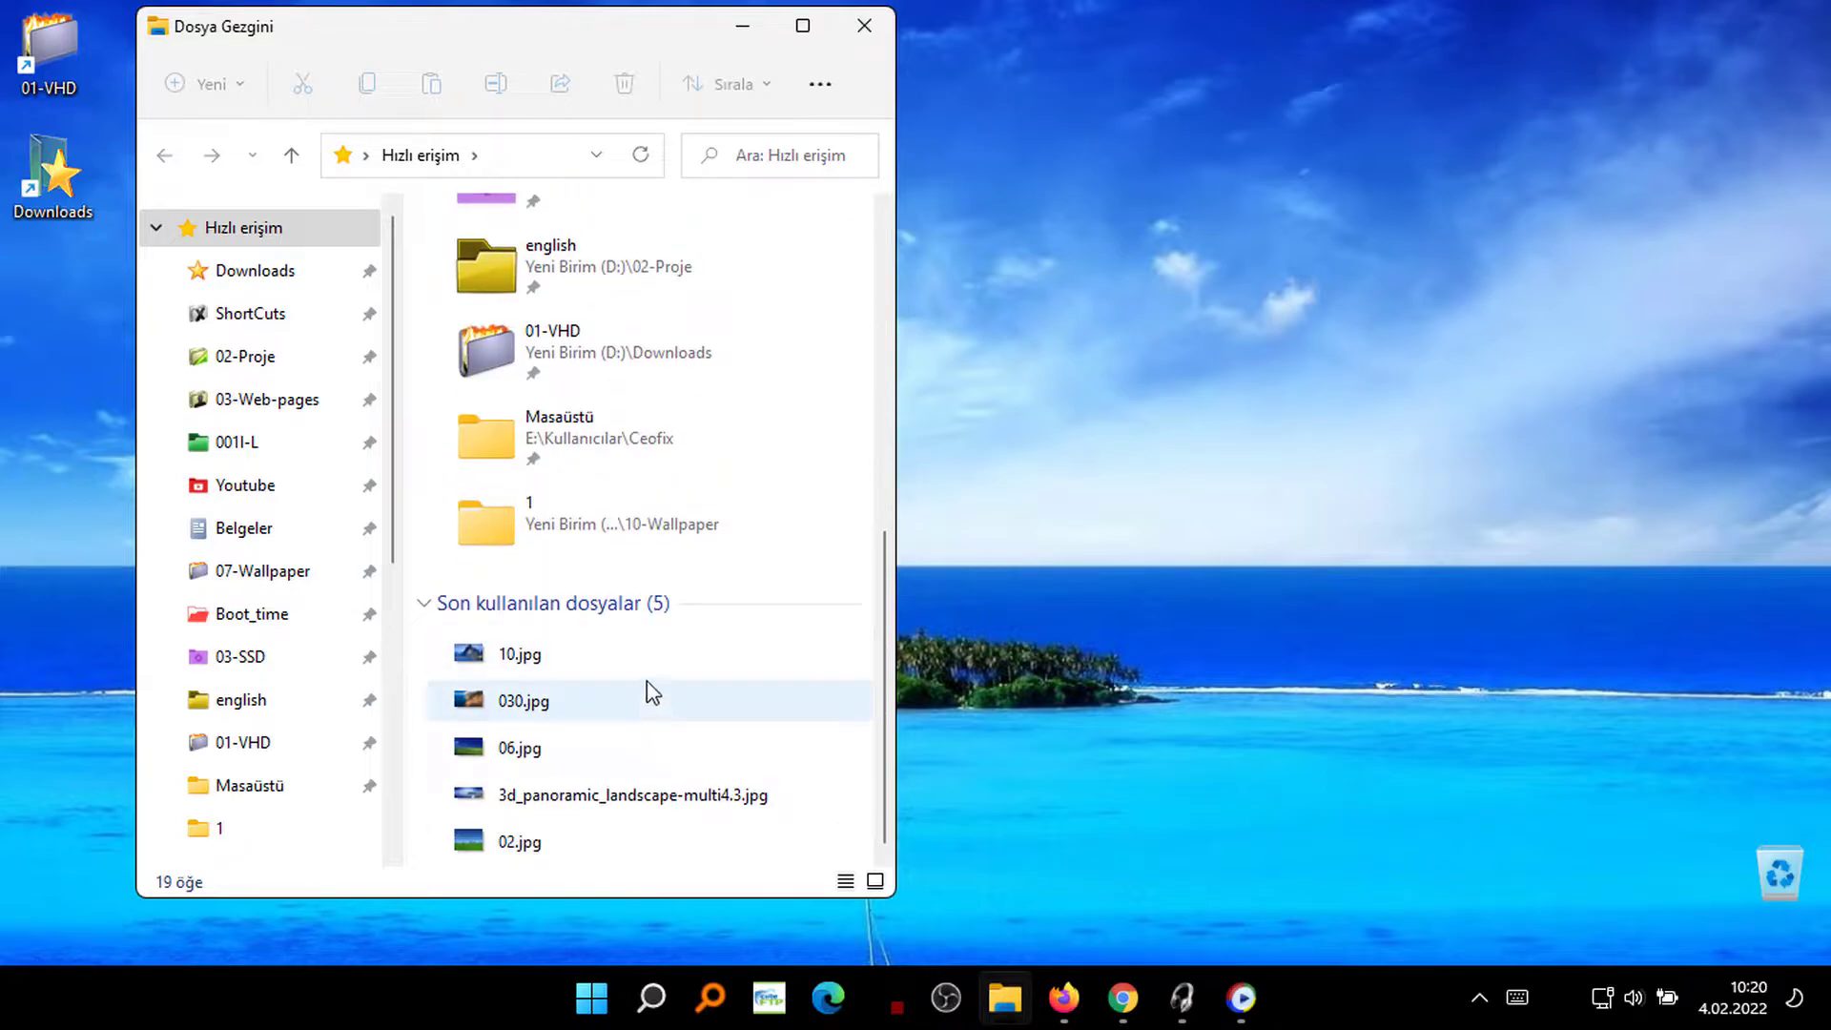
click(665, 665)
right_click(665, 665)
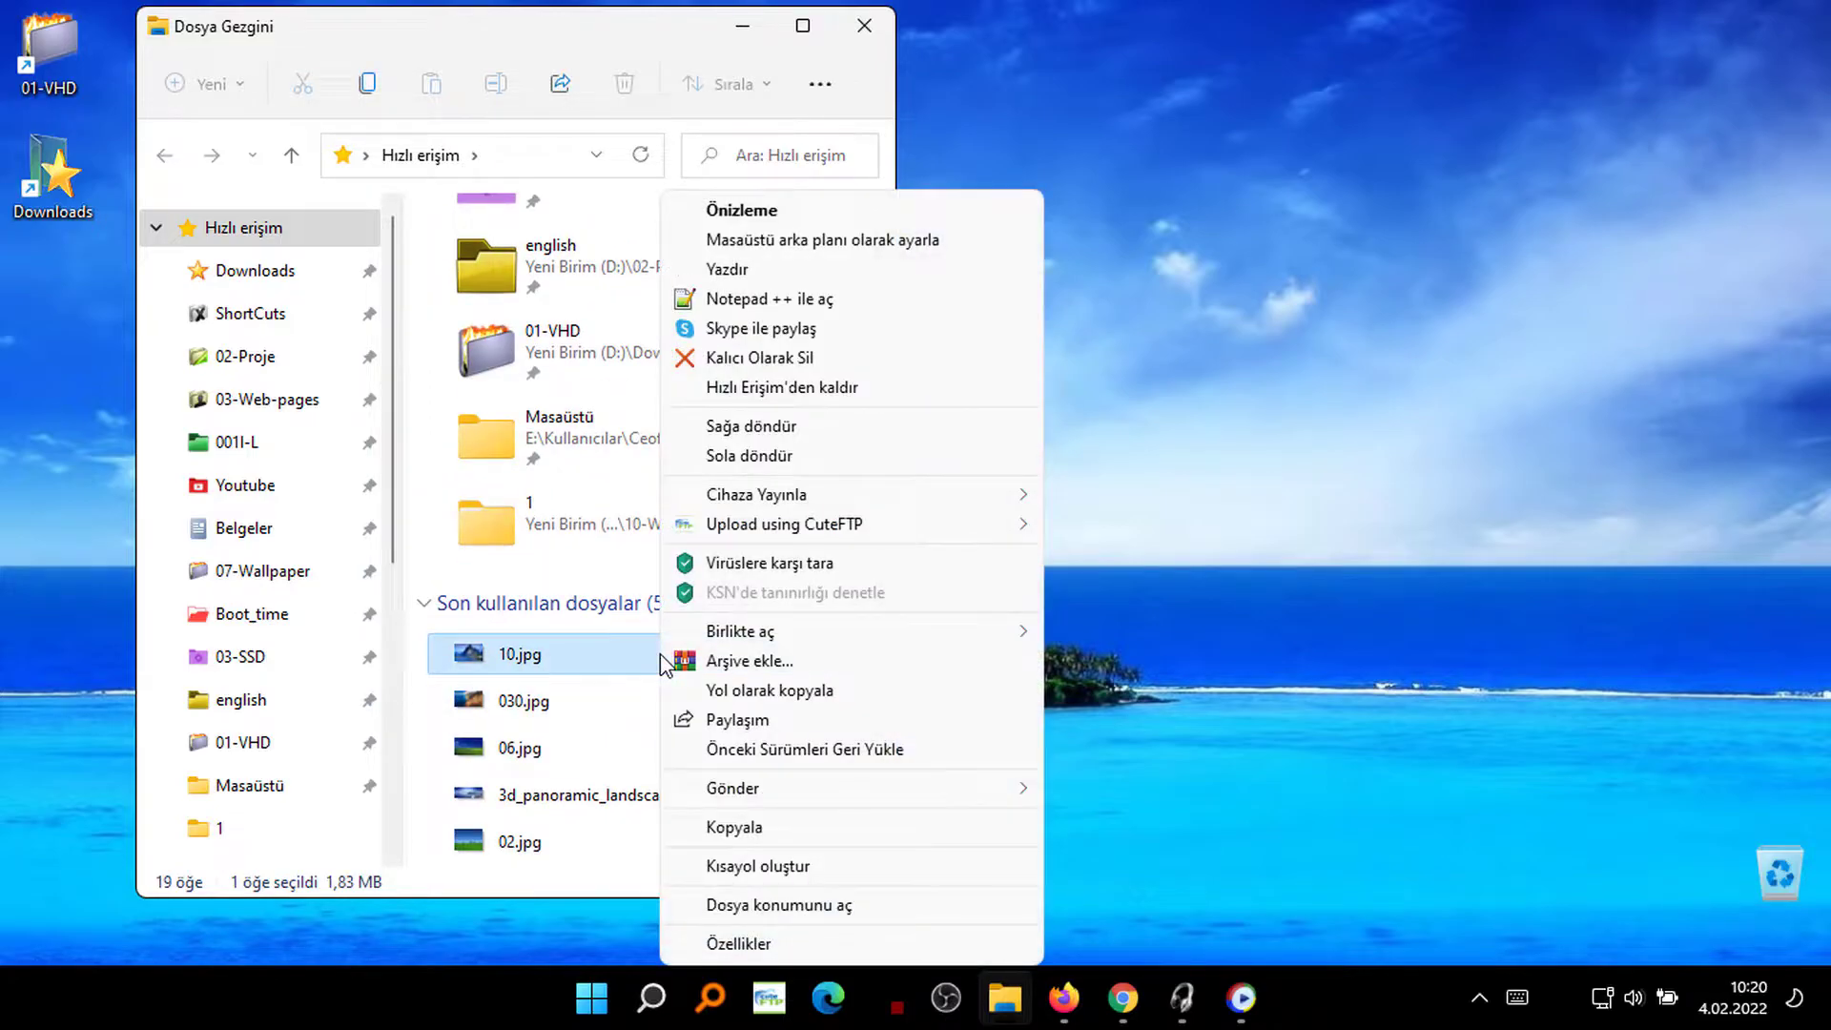
click(797, 391)
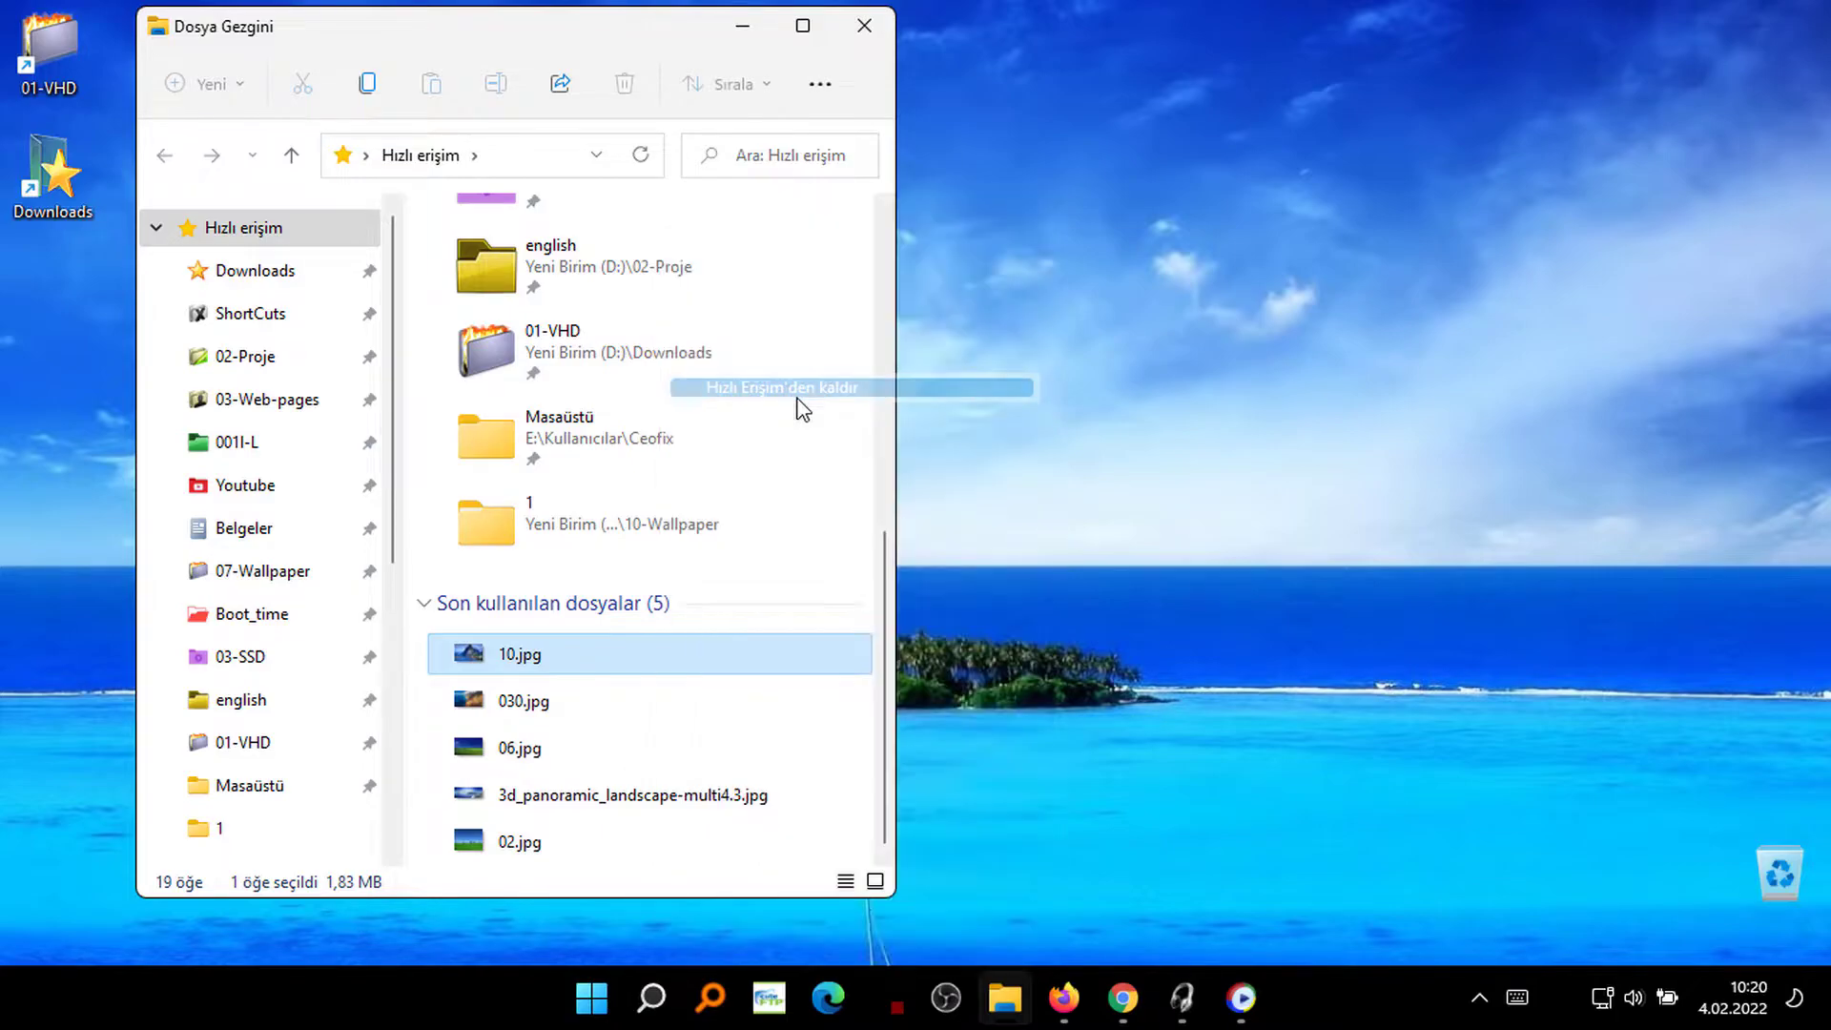
Step: Remove 030.jpg from the recently used files in Quick access and close File Explorer
right_click(647, 702)
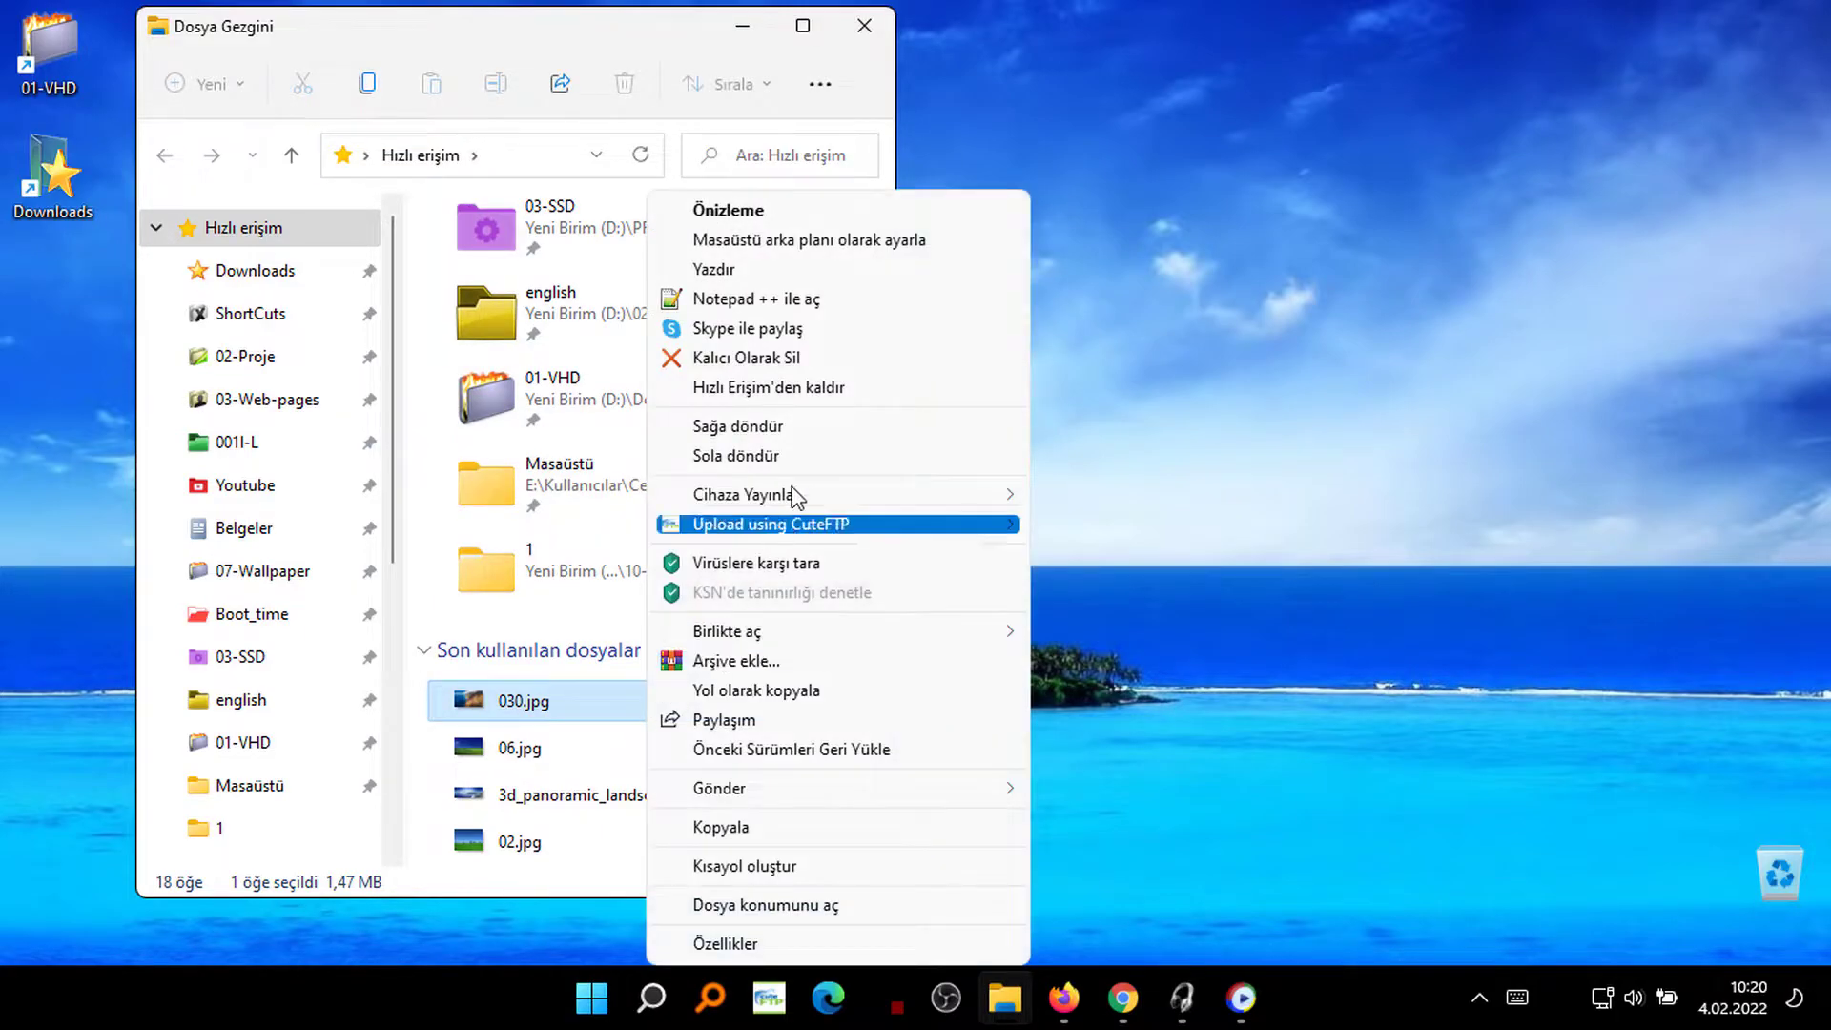
click(799, 389)
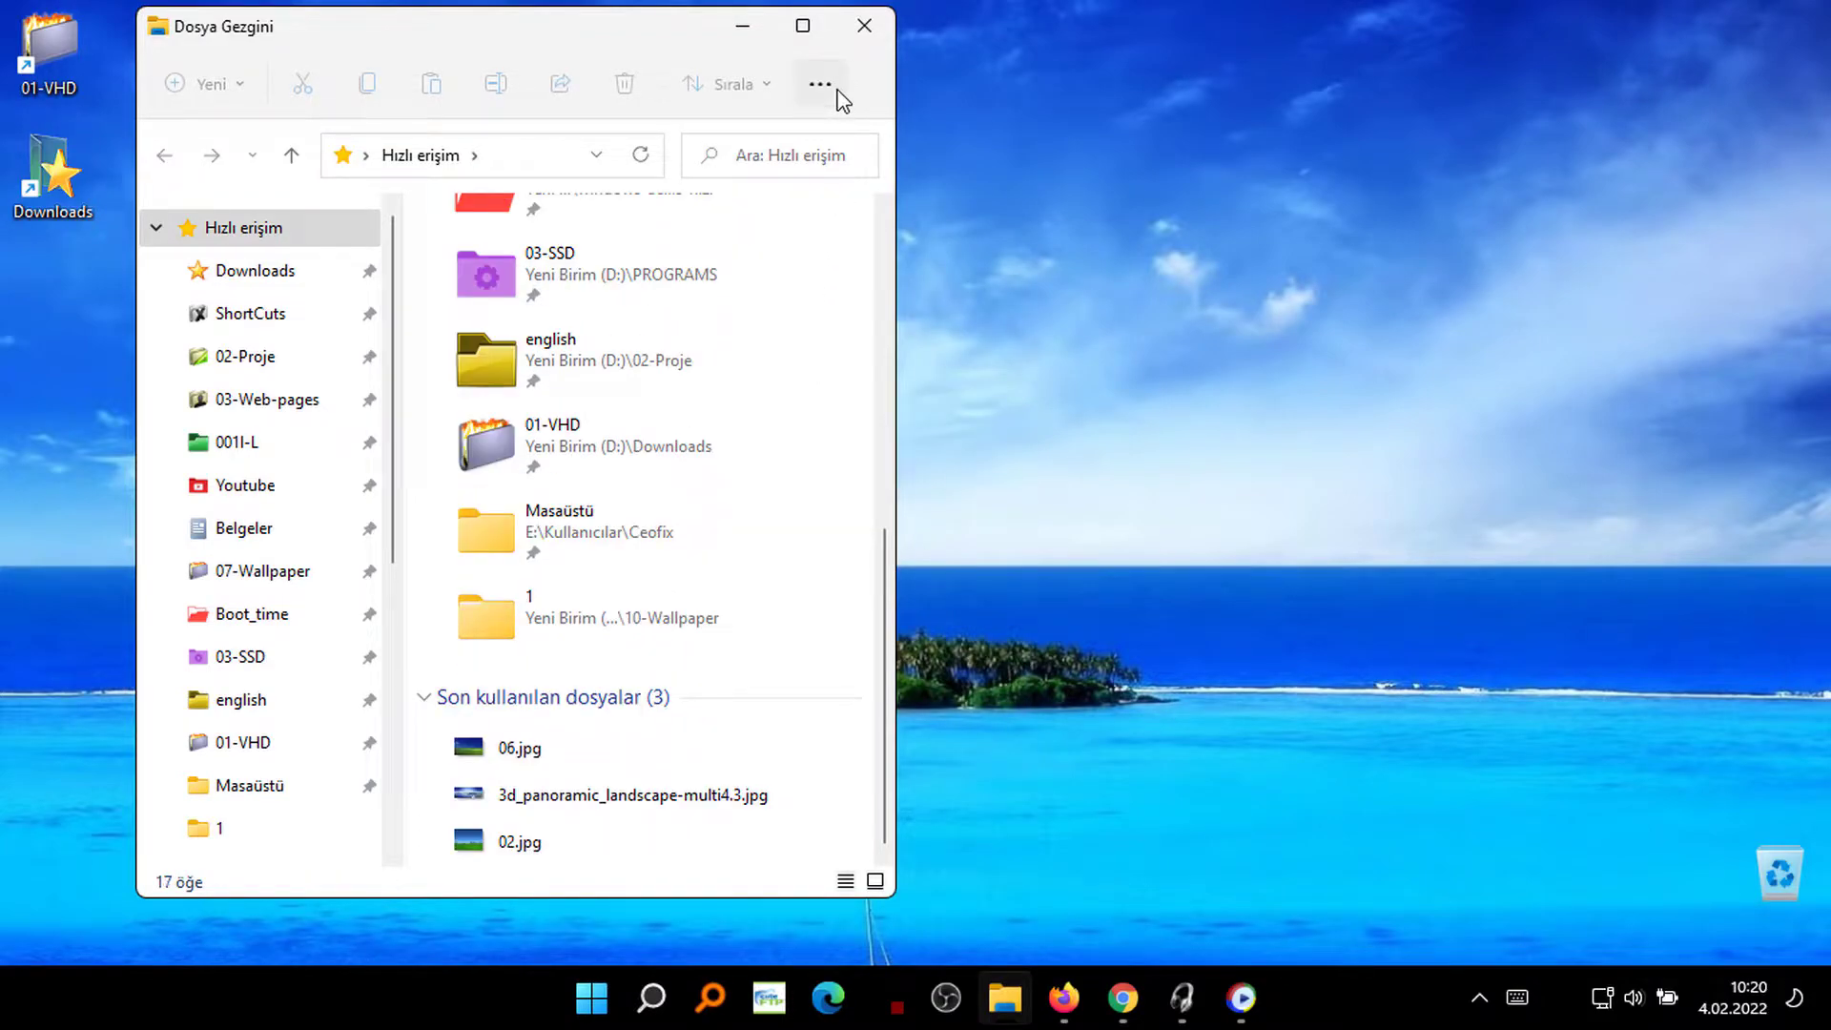
click(864, 27)
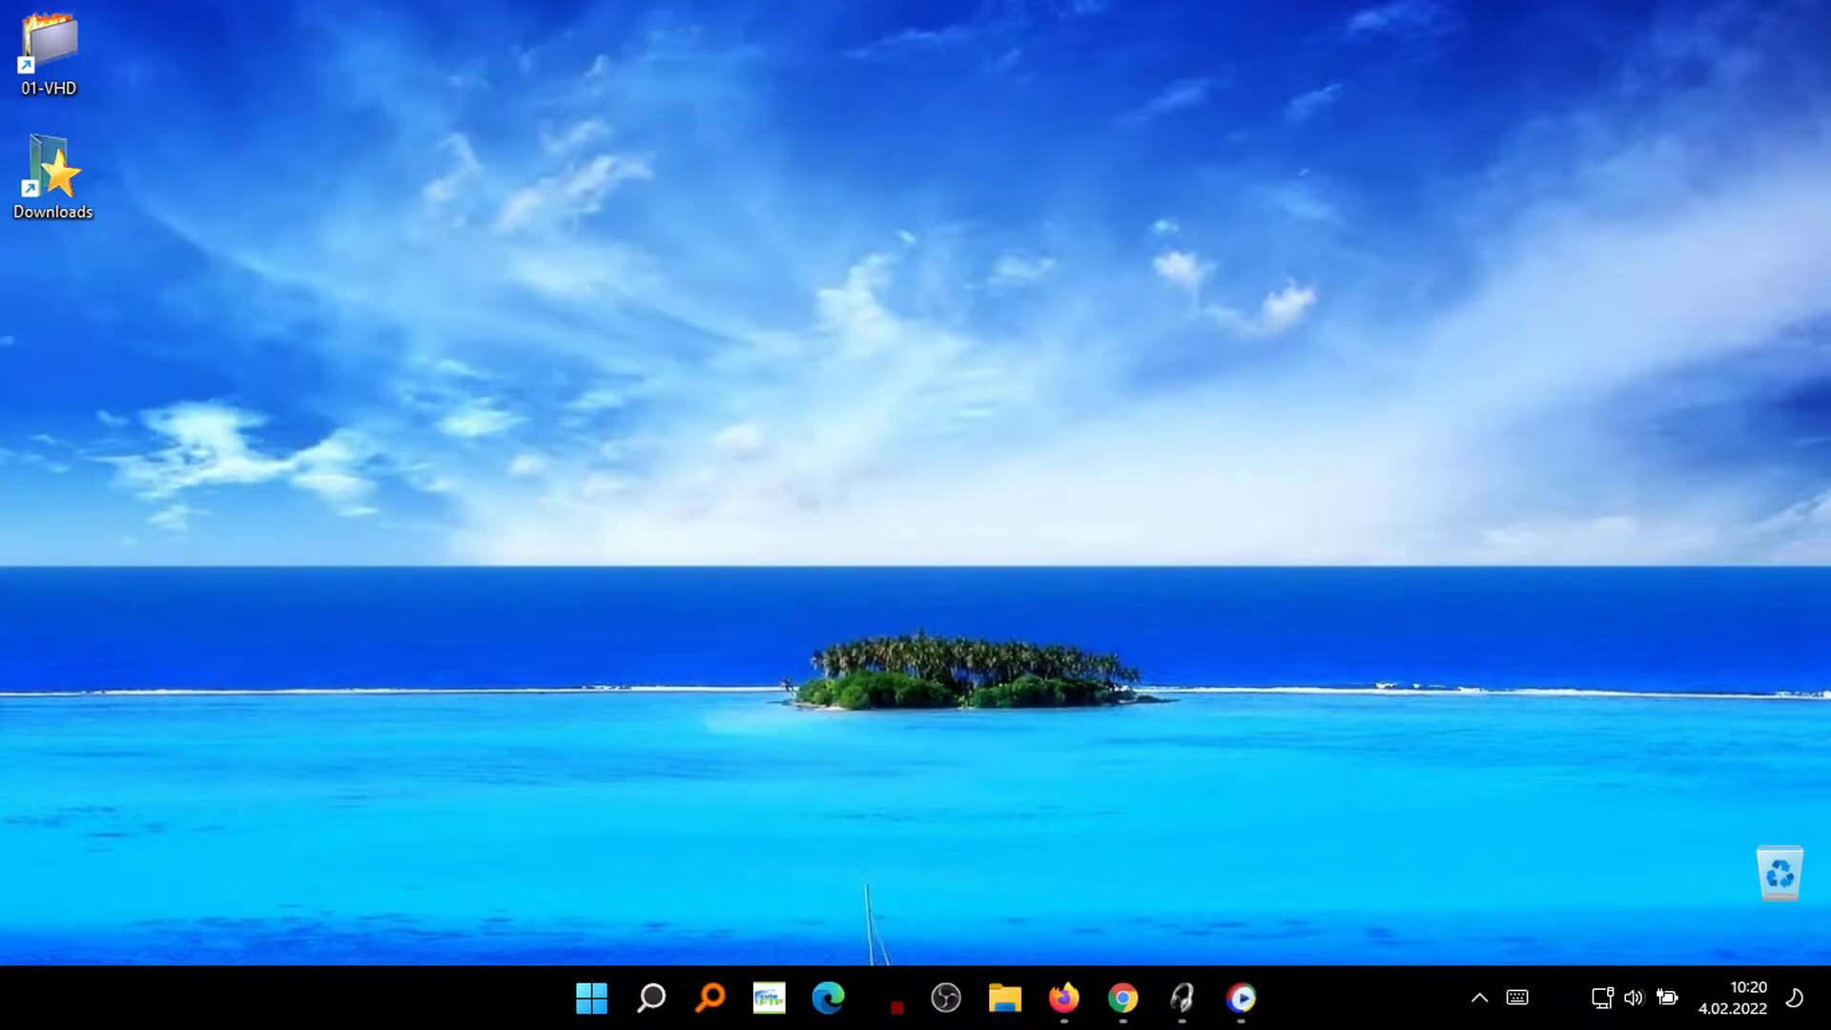
Step: Clear the File Explorer history through Folder Options and check the recently used files list in Quick access
click(1003, 997)
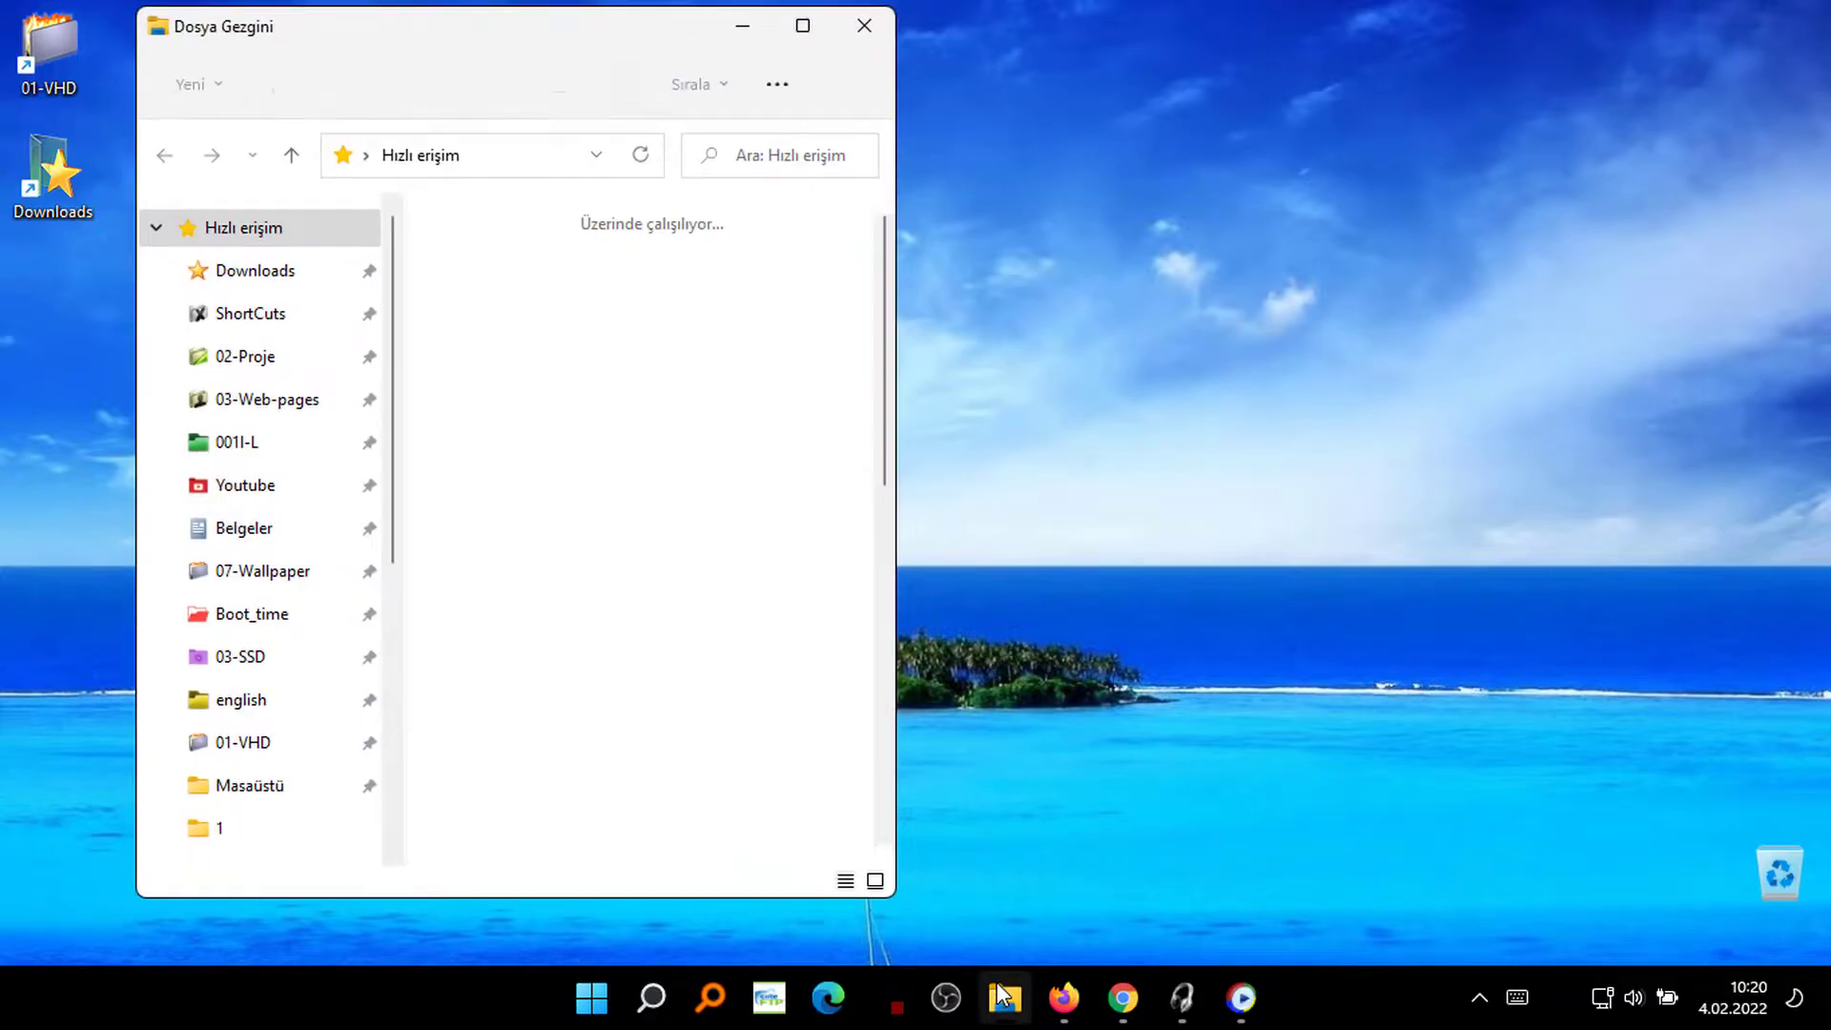
click(836, 101)
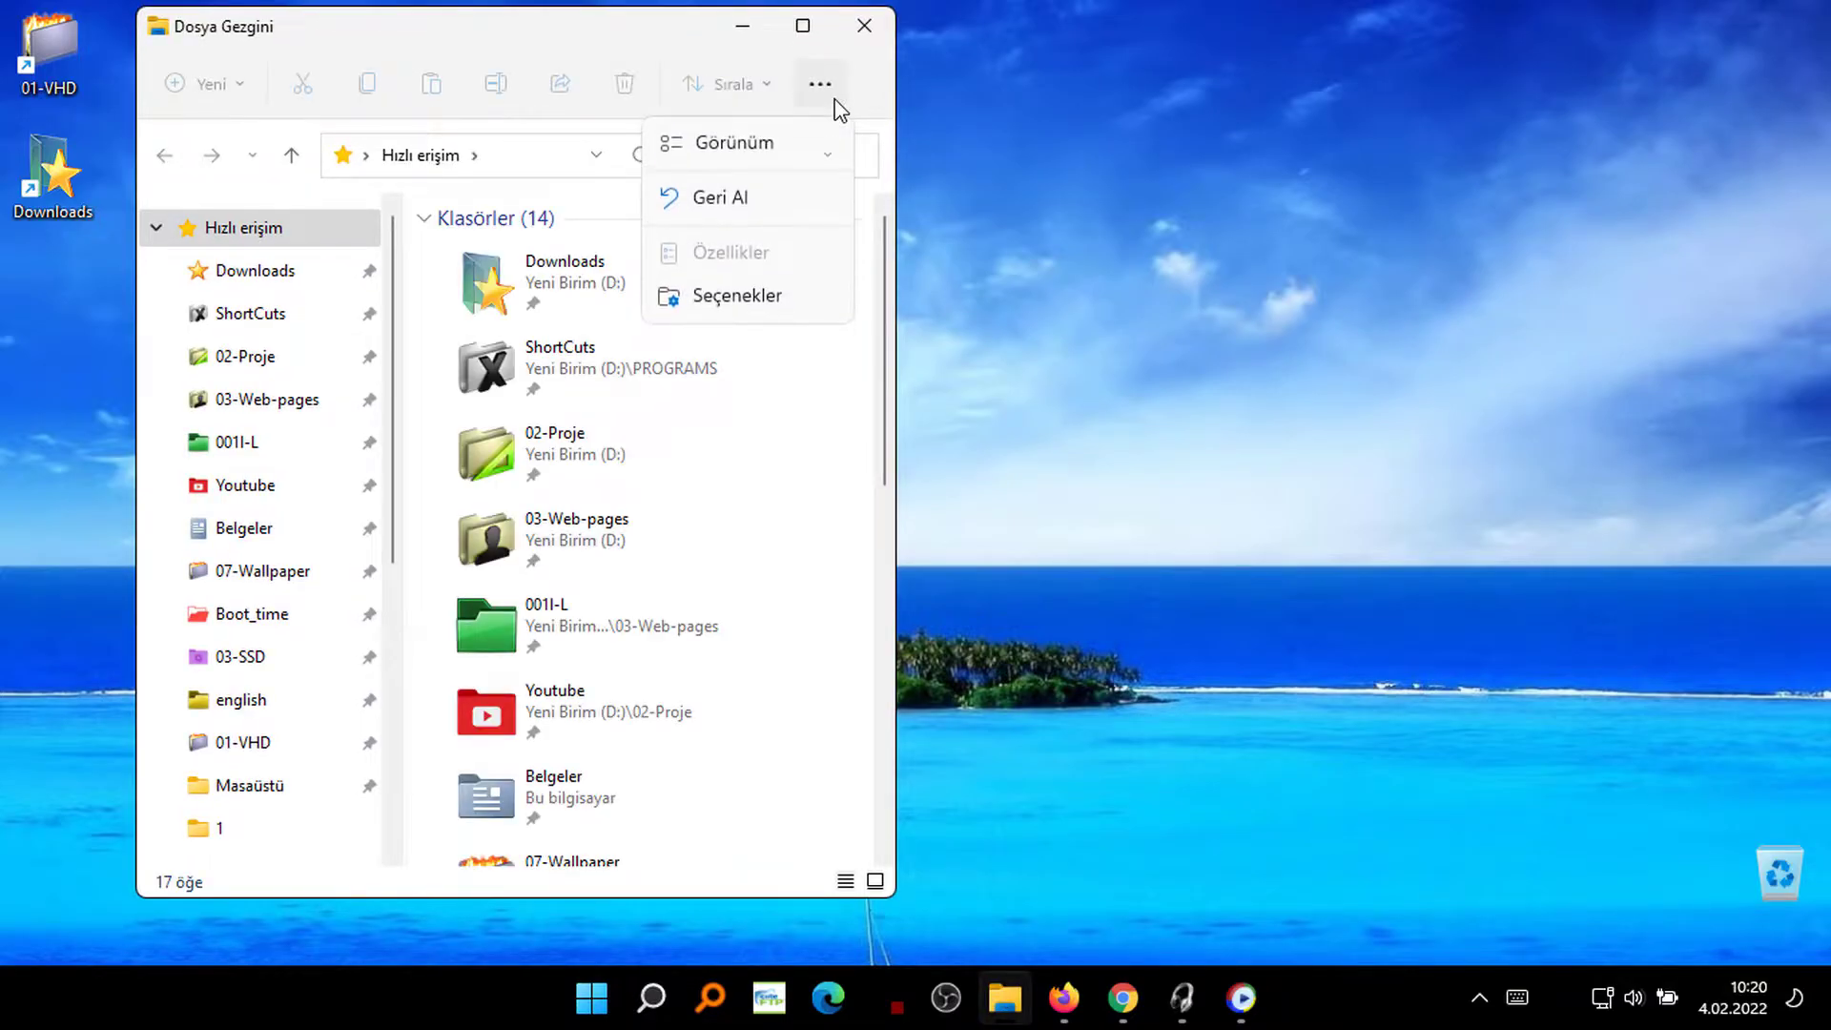
scroll(736, 296, down, 6)
click(737, 296)
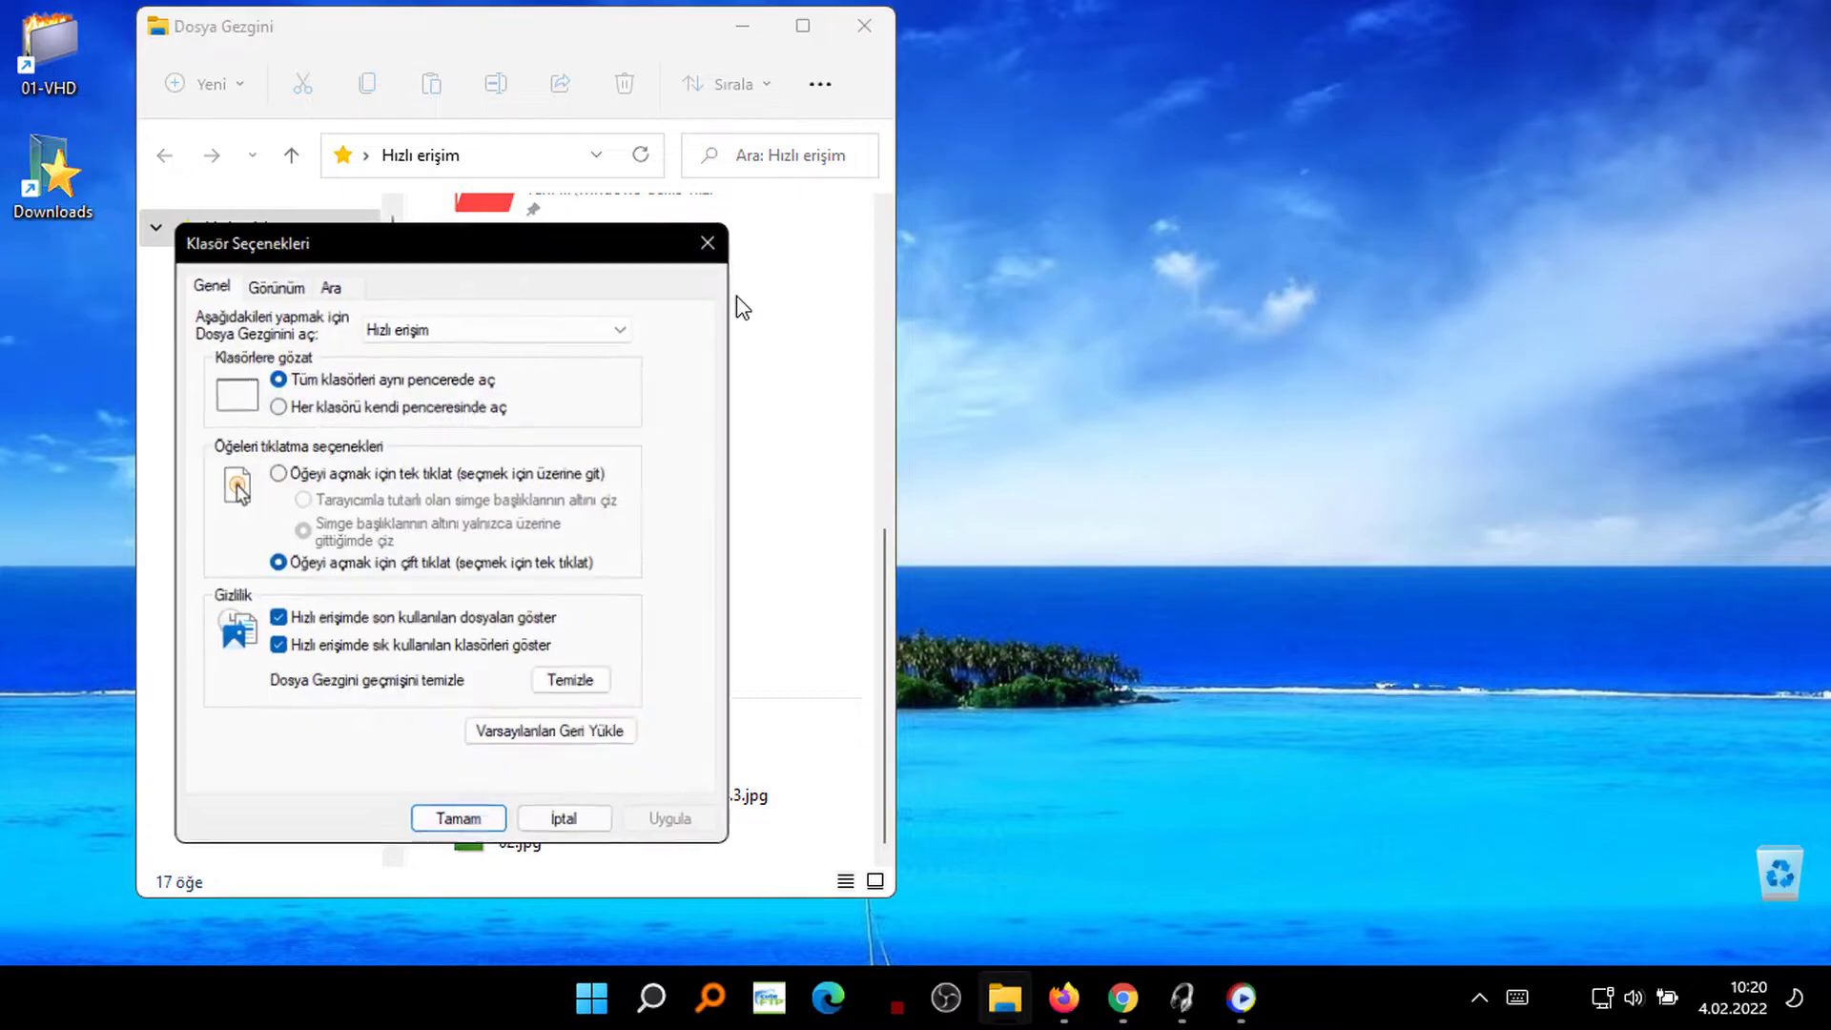
drag(586, 248, 1335, 227)
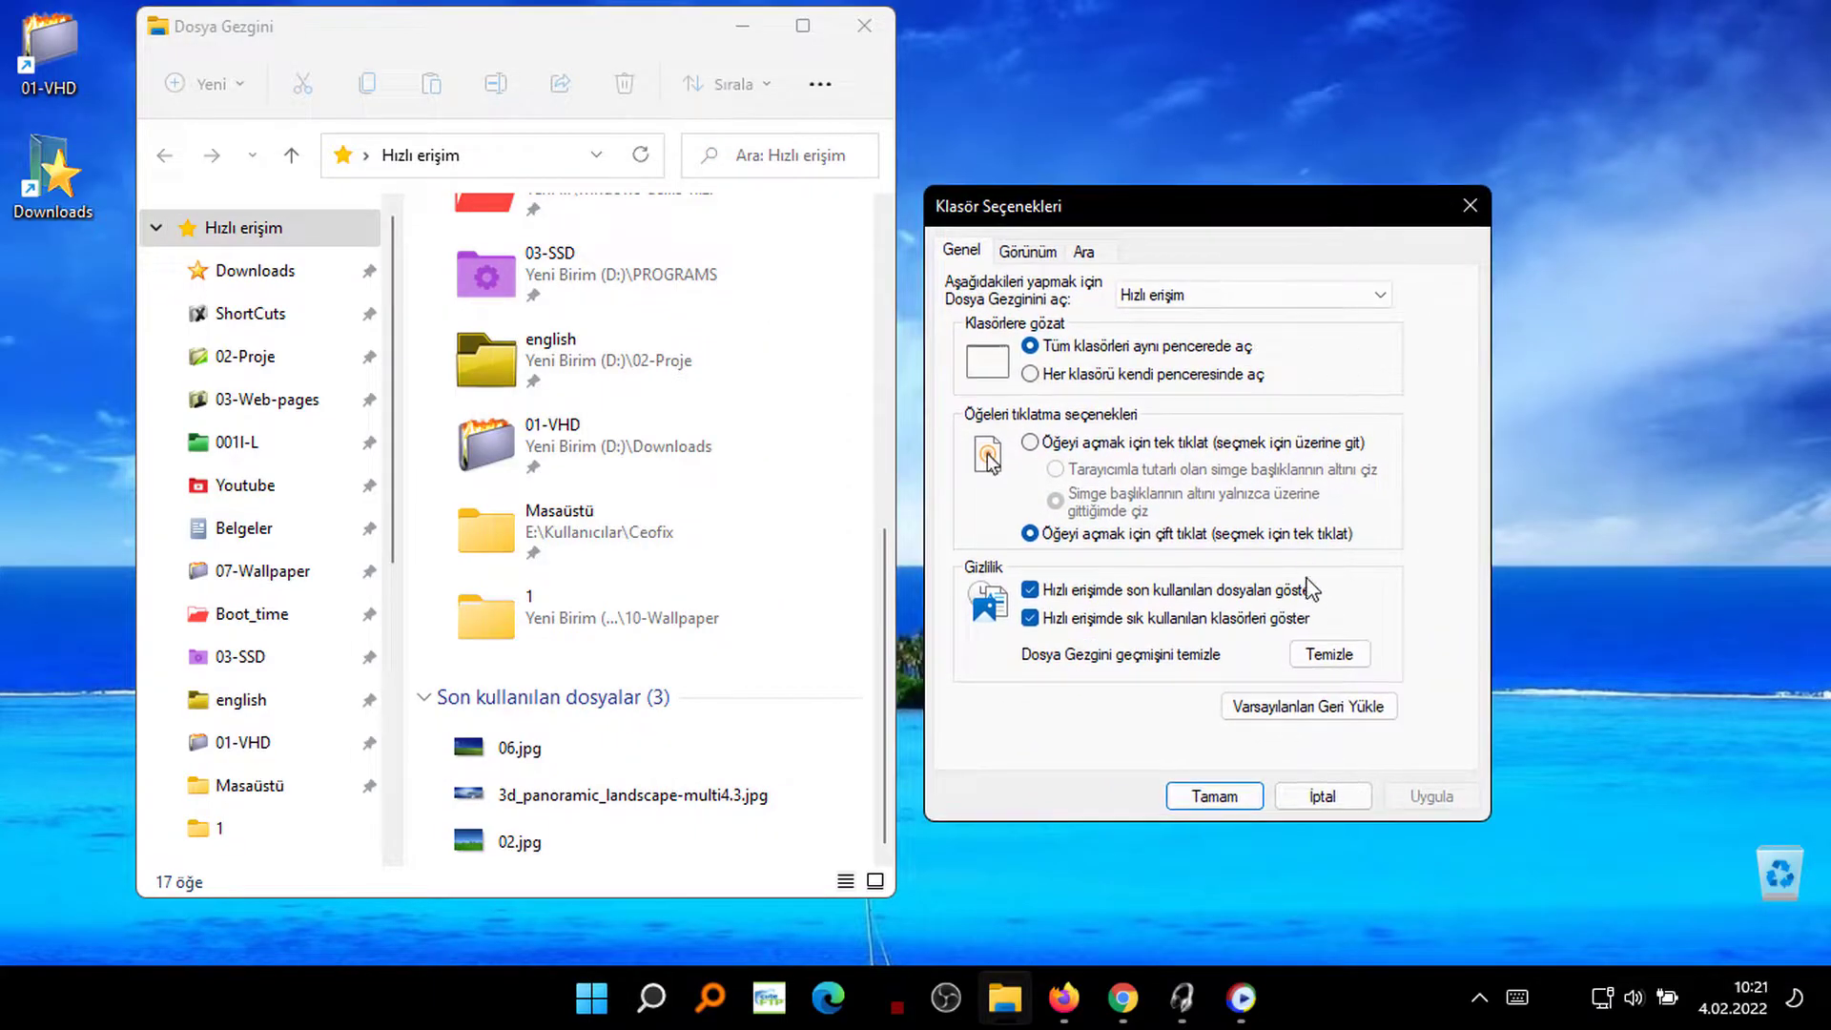
click(1332, 663)
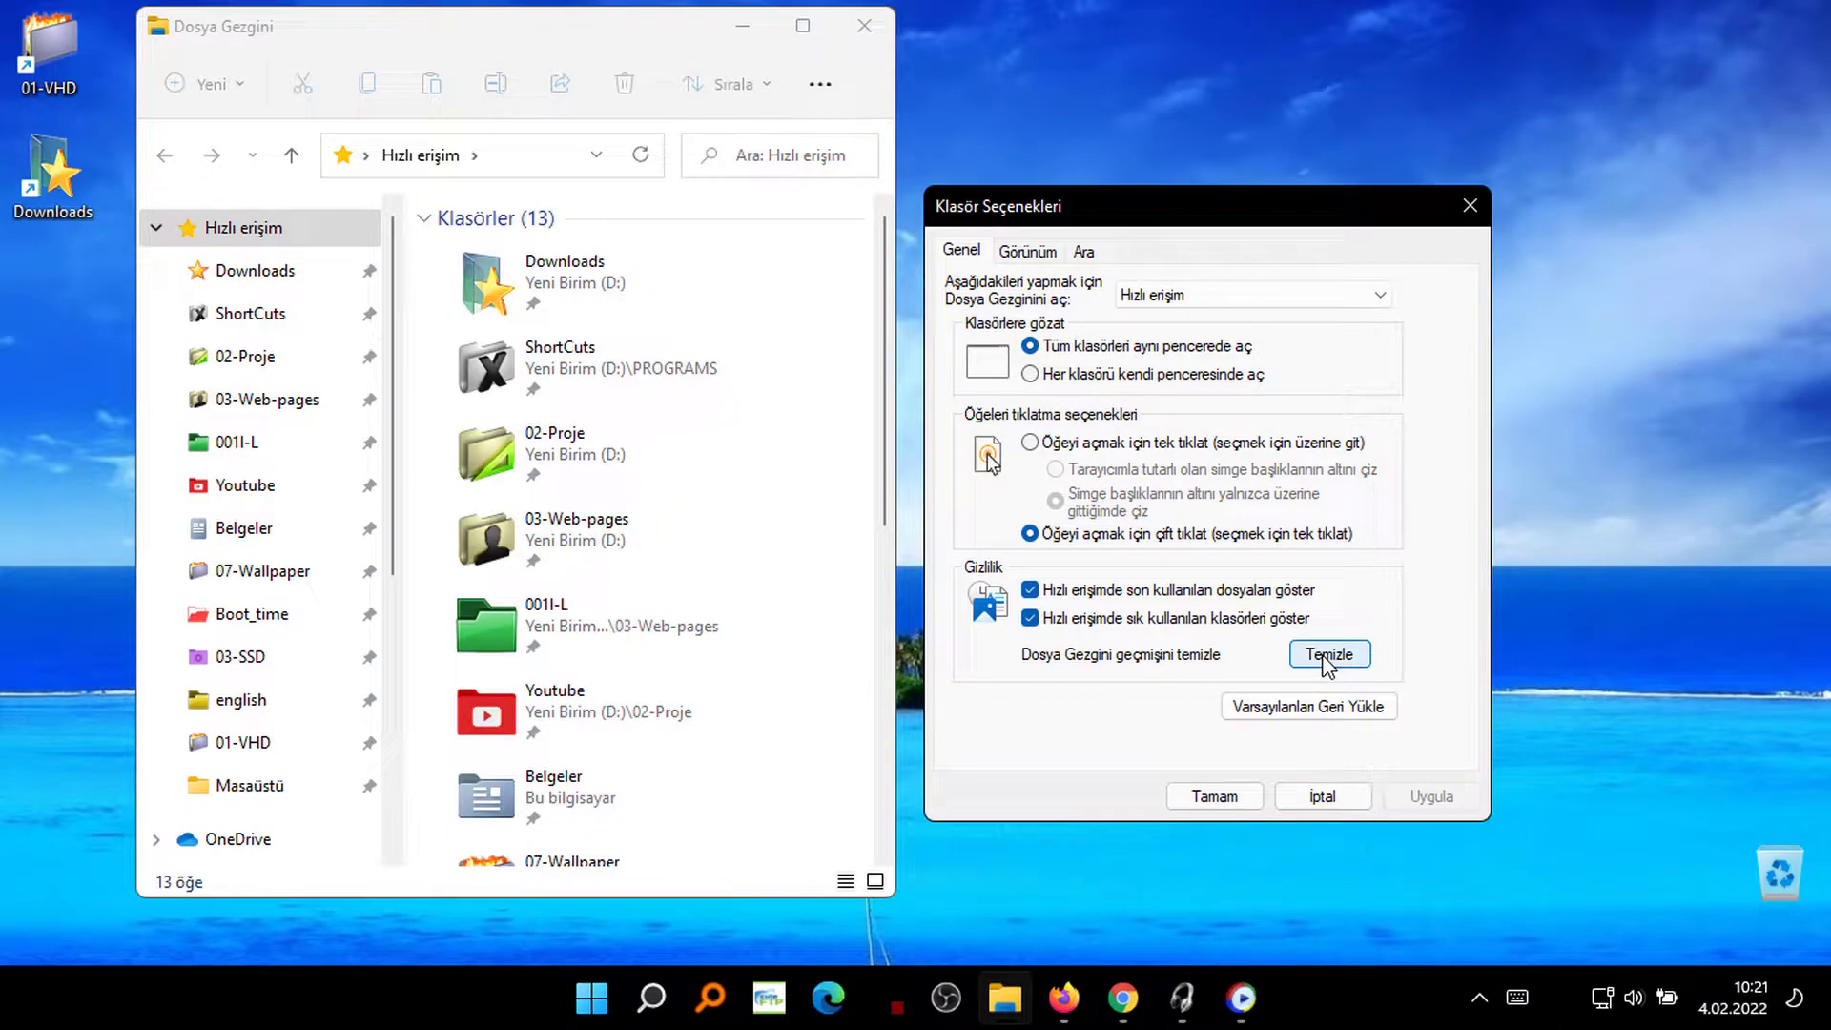
click(881, 522)
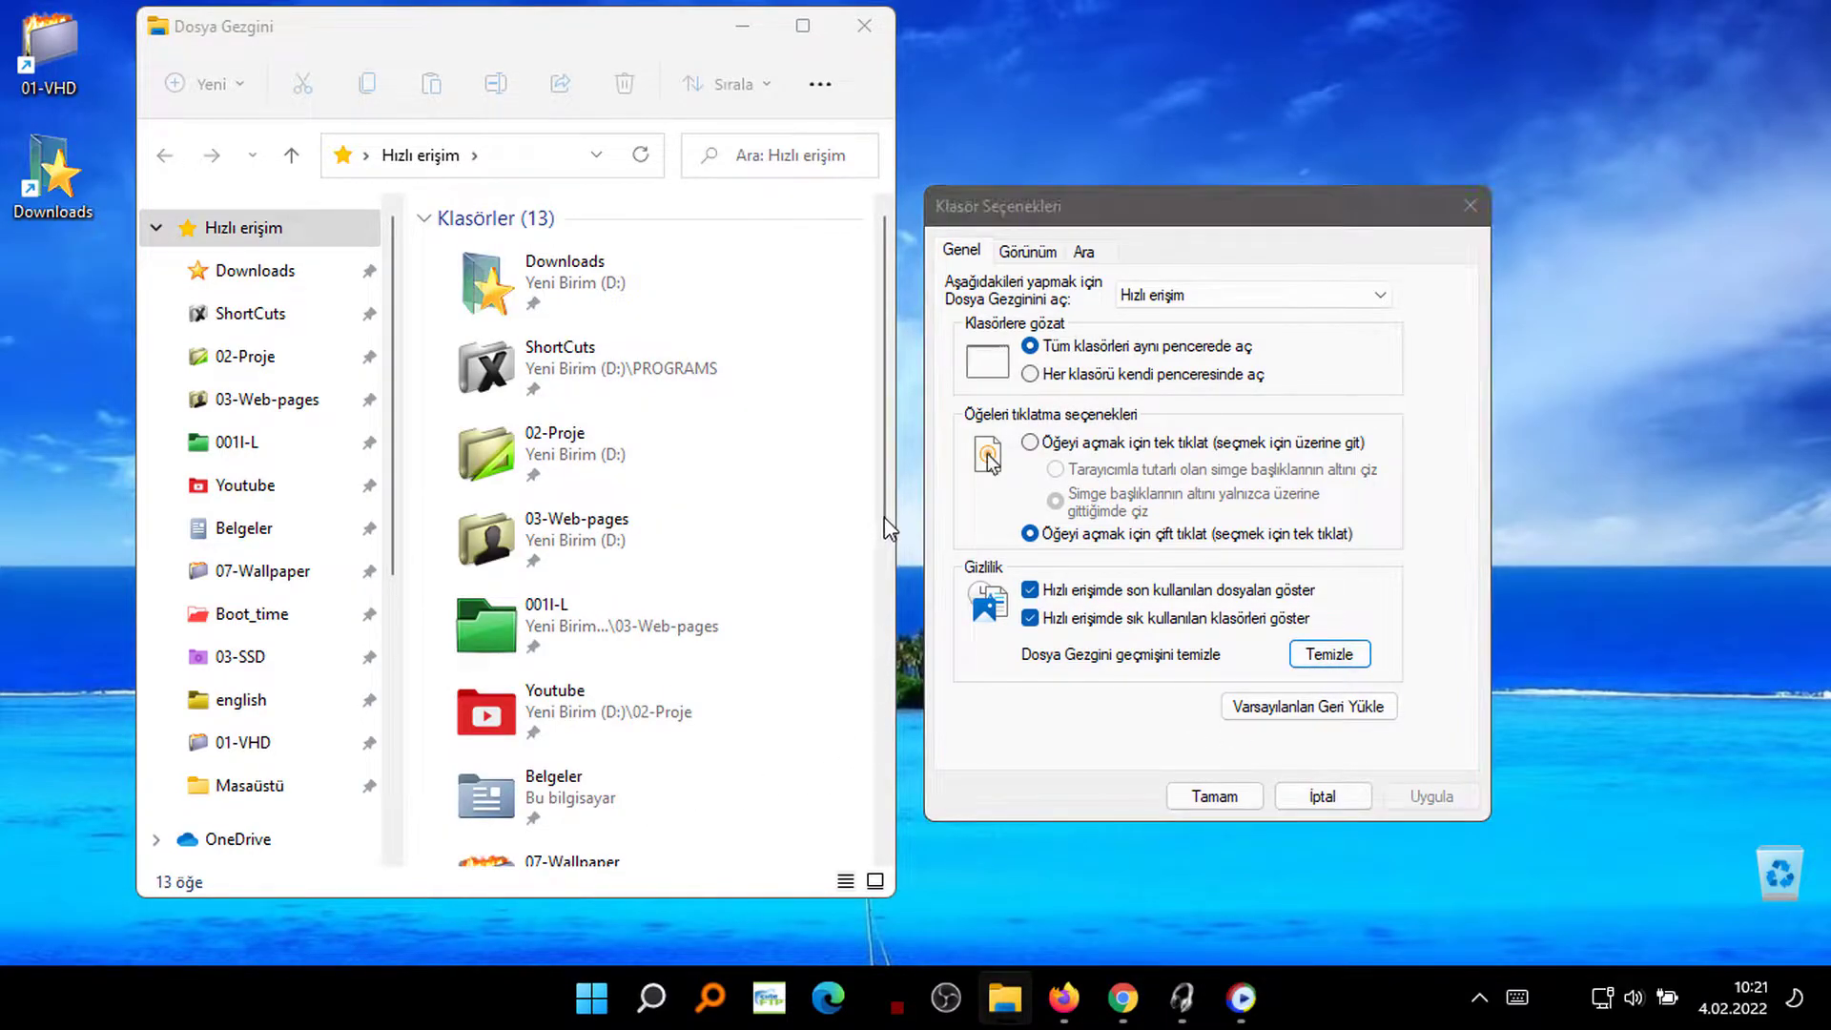
click(1213, 797)
drag(885, 502, 888, 799)
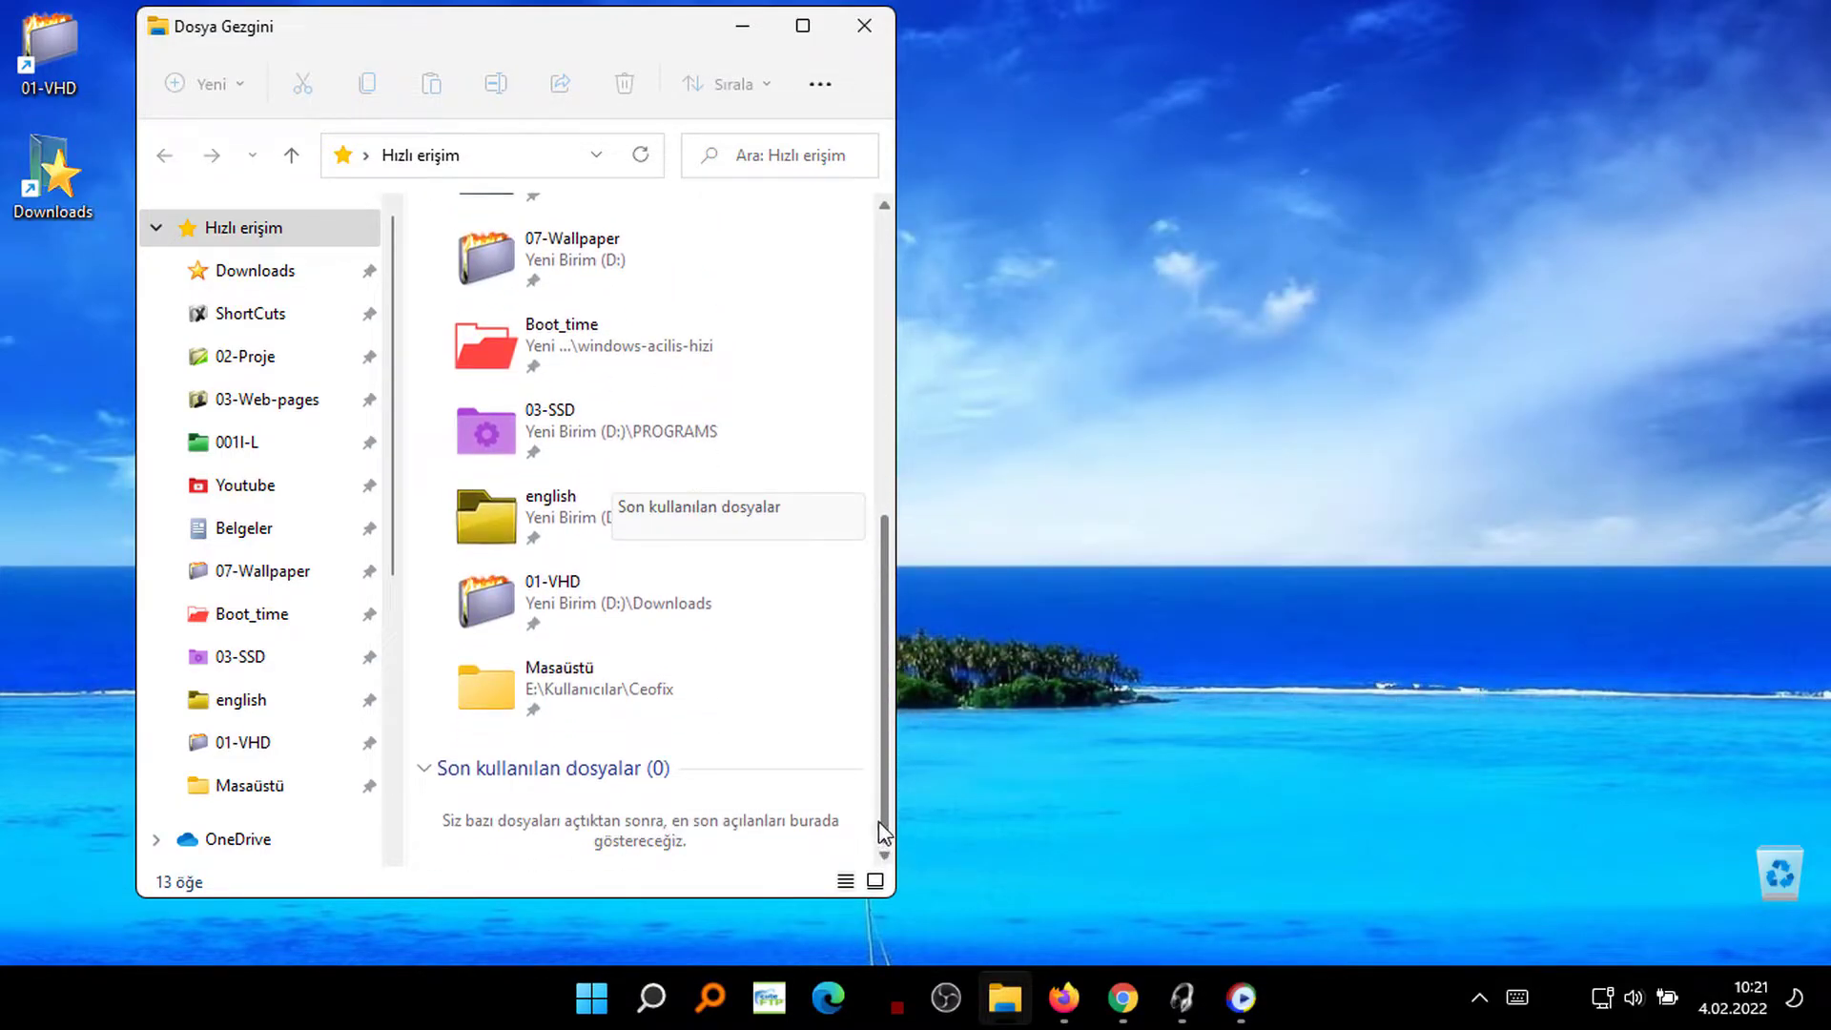
Step: Open ada.jpg, the sunset jetty image and cat.jpg from the 07-Wallpaper folder, and return to the recently used files in Quick access
click(287, 570)
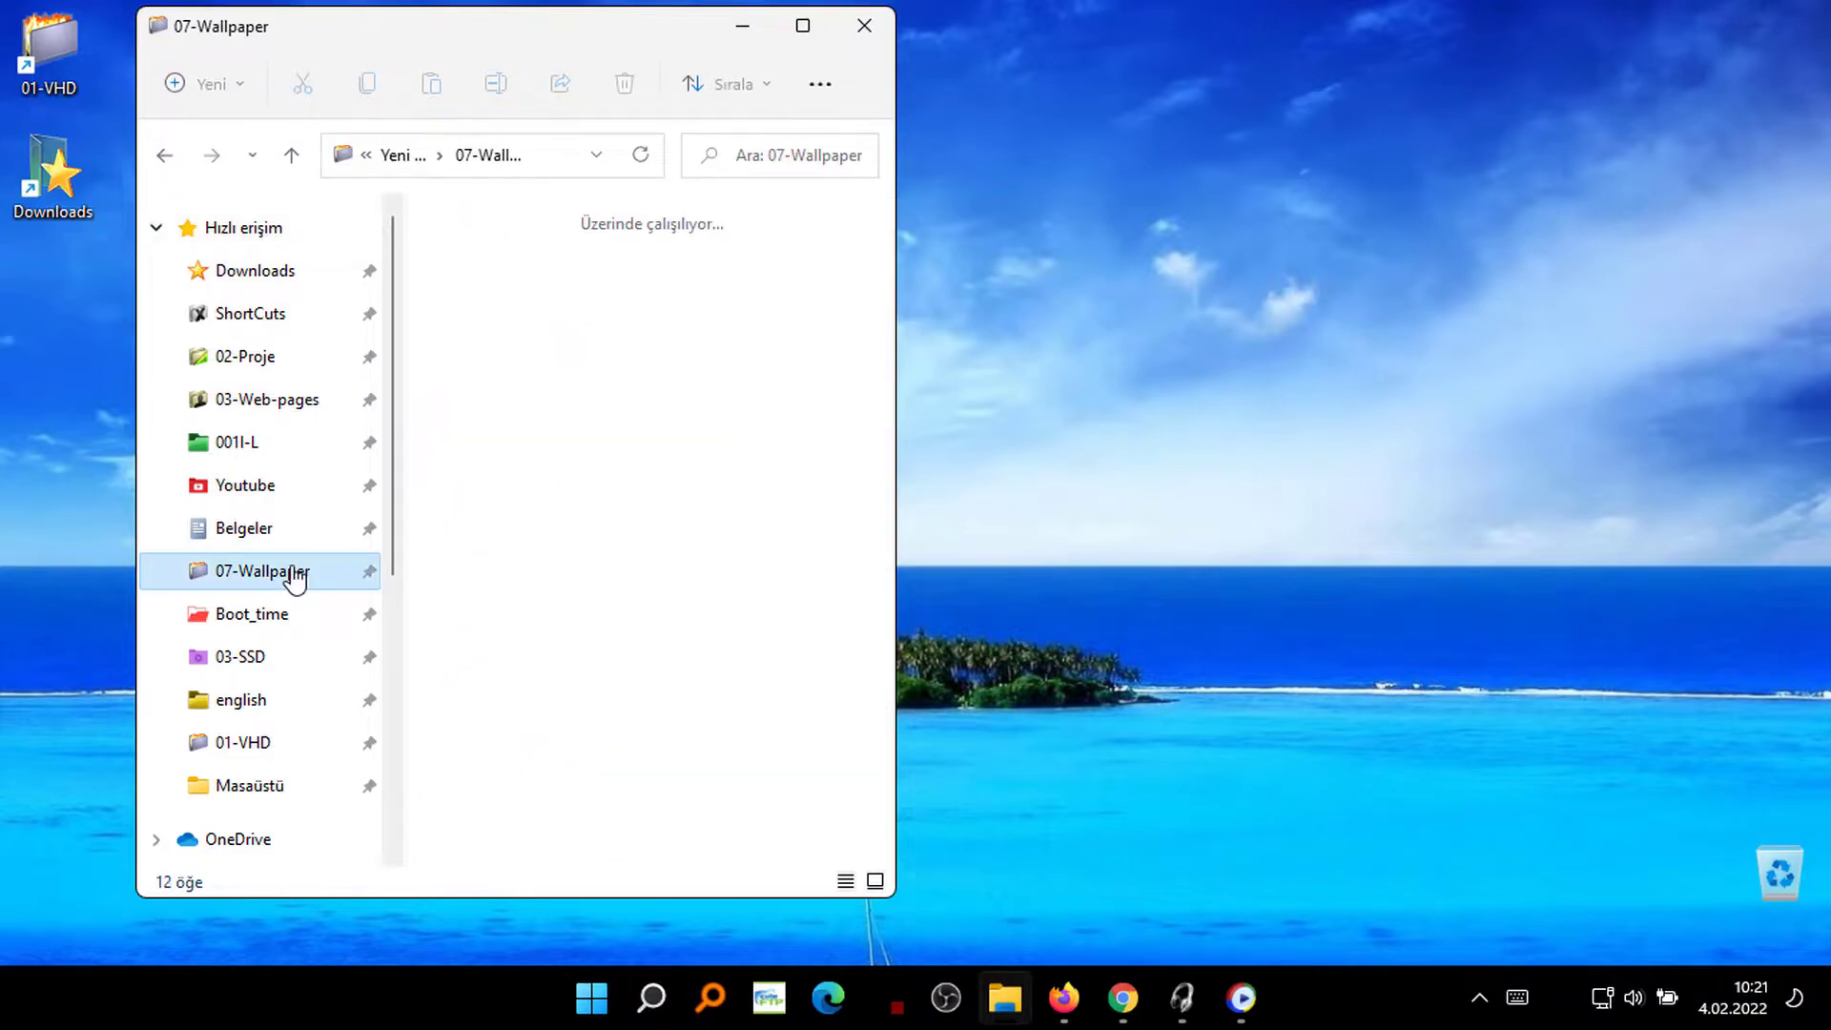
double_click(477, 361)
double_click(633, 399)
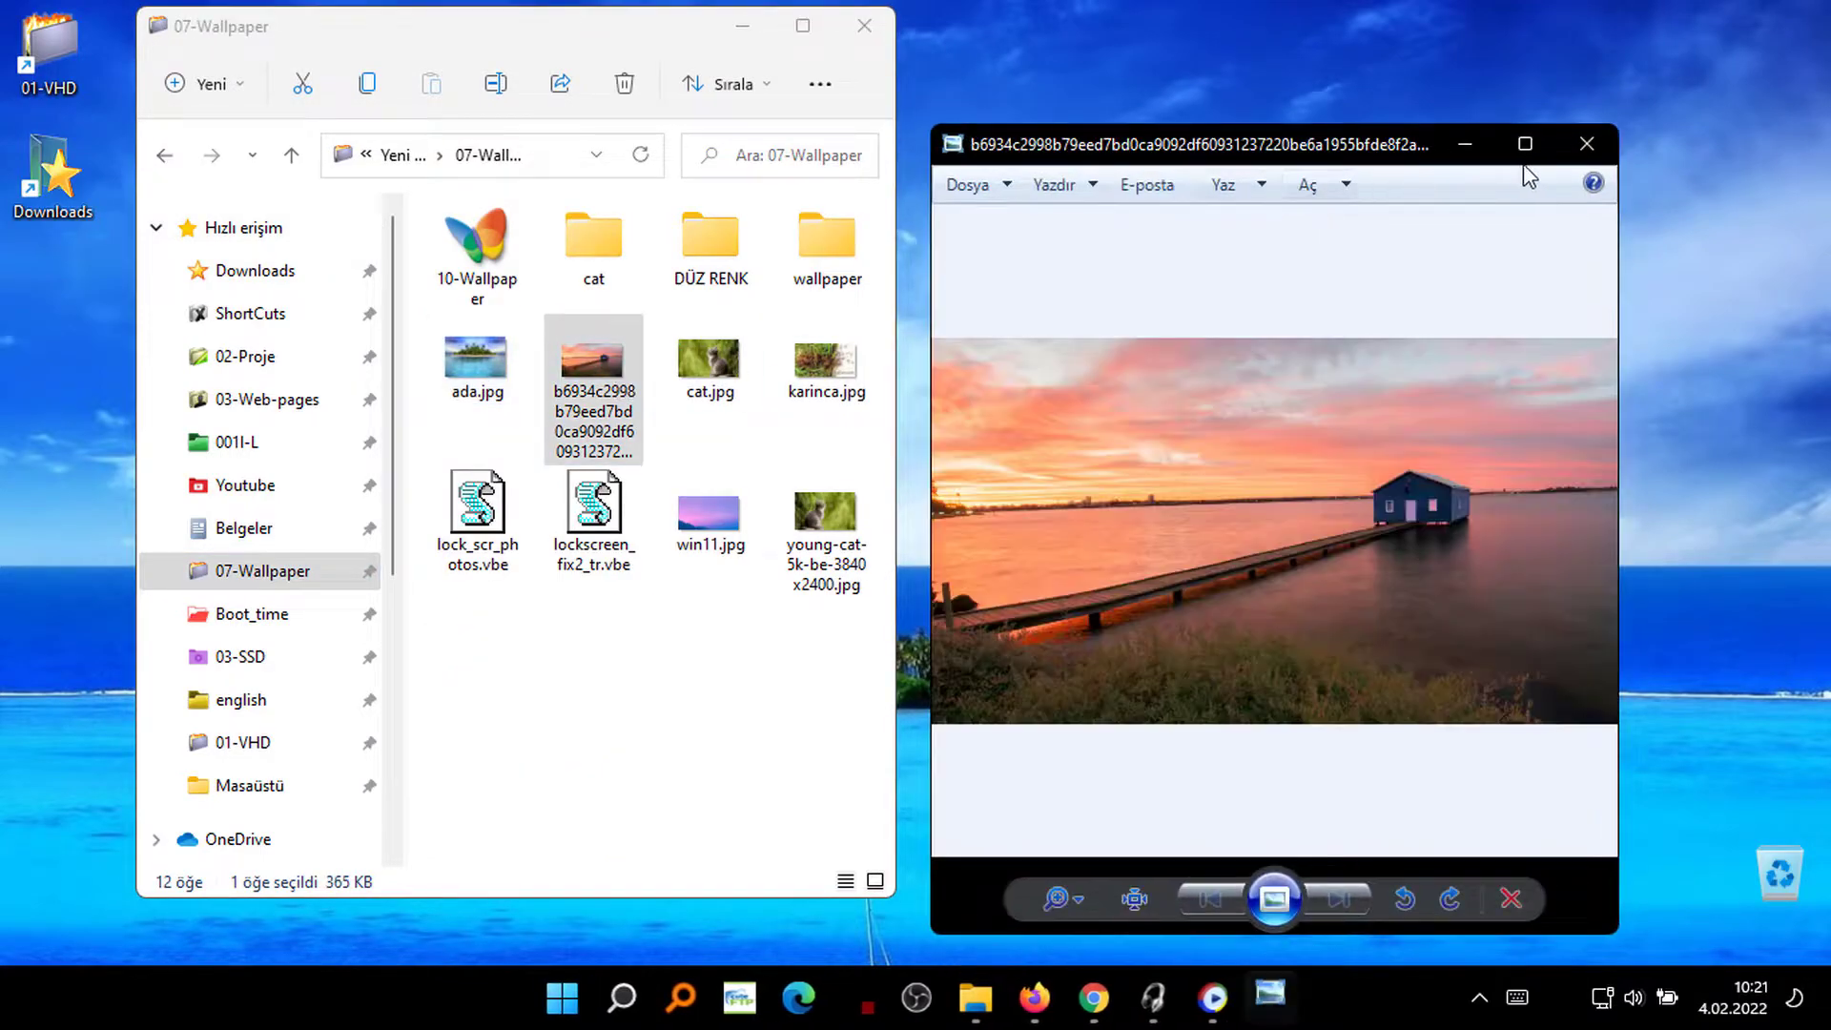
click(1591, 145)
double_click(710, 361)
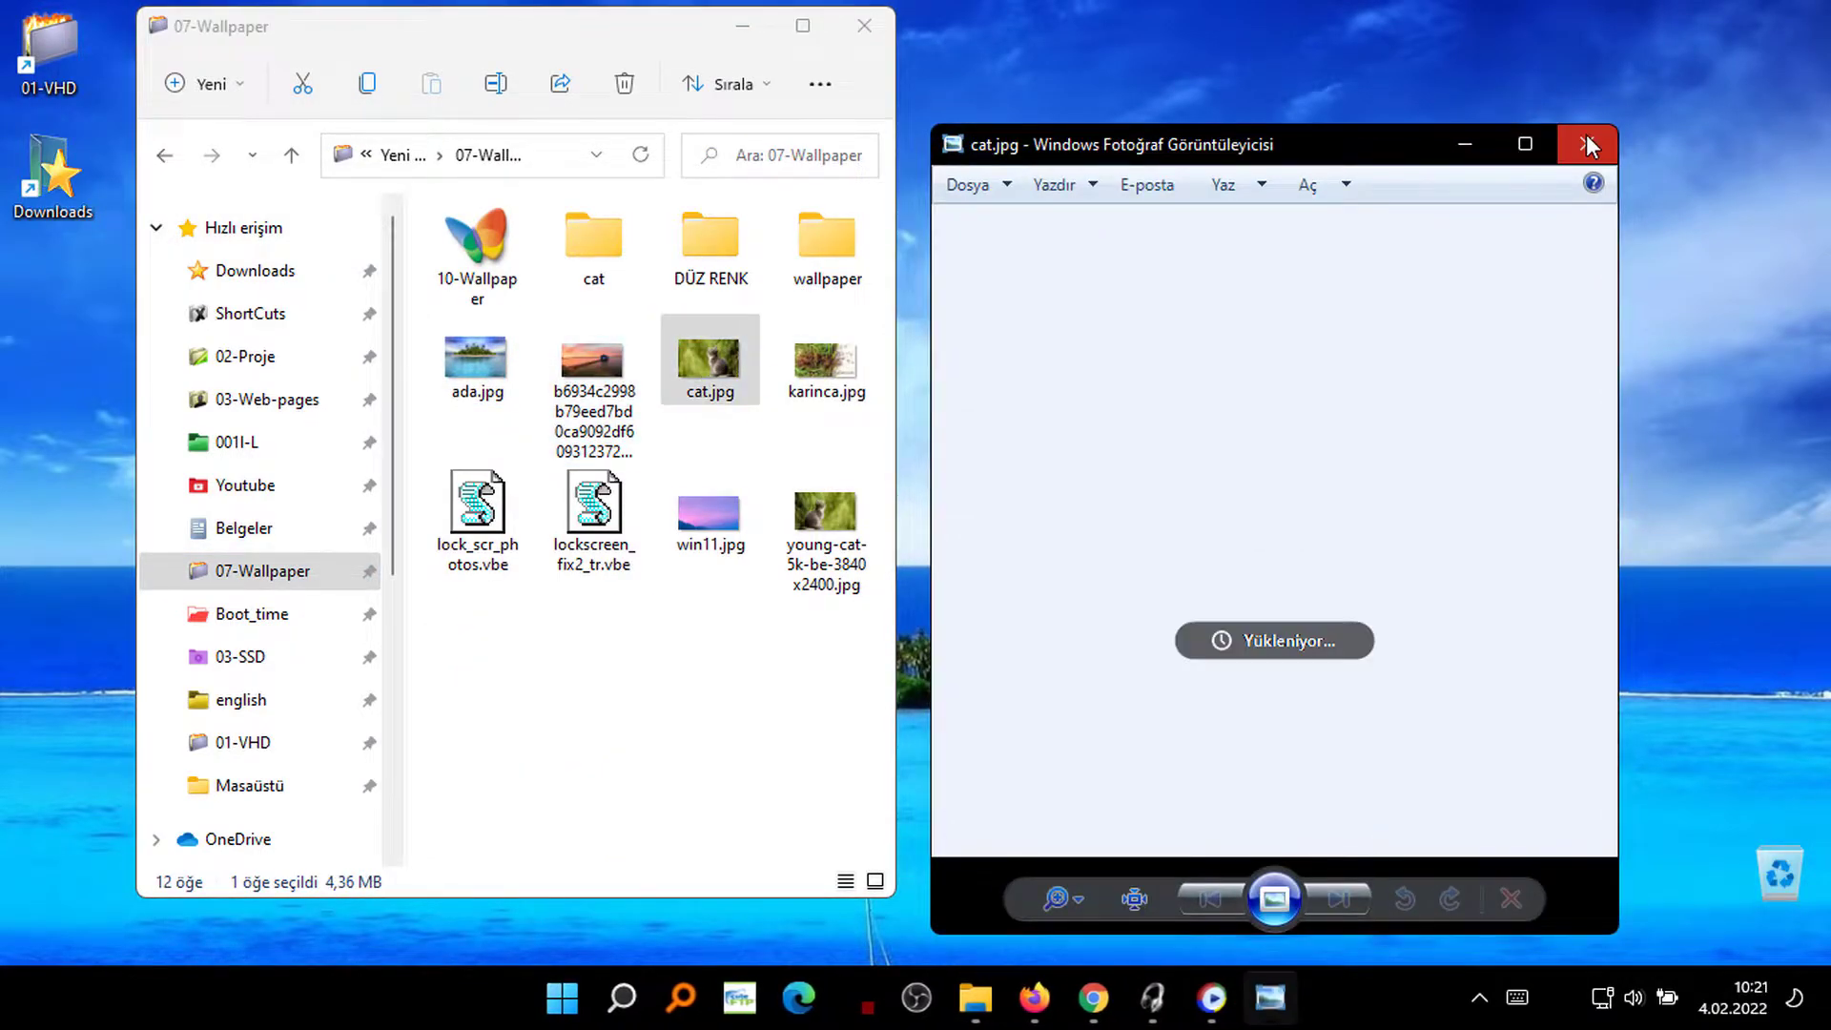
click(1591, 145)
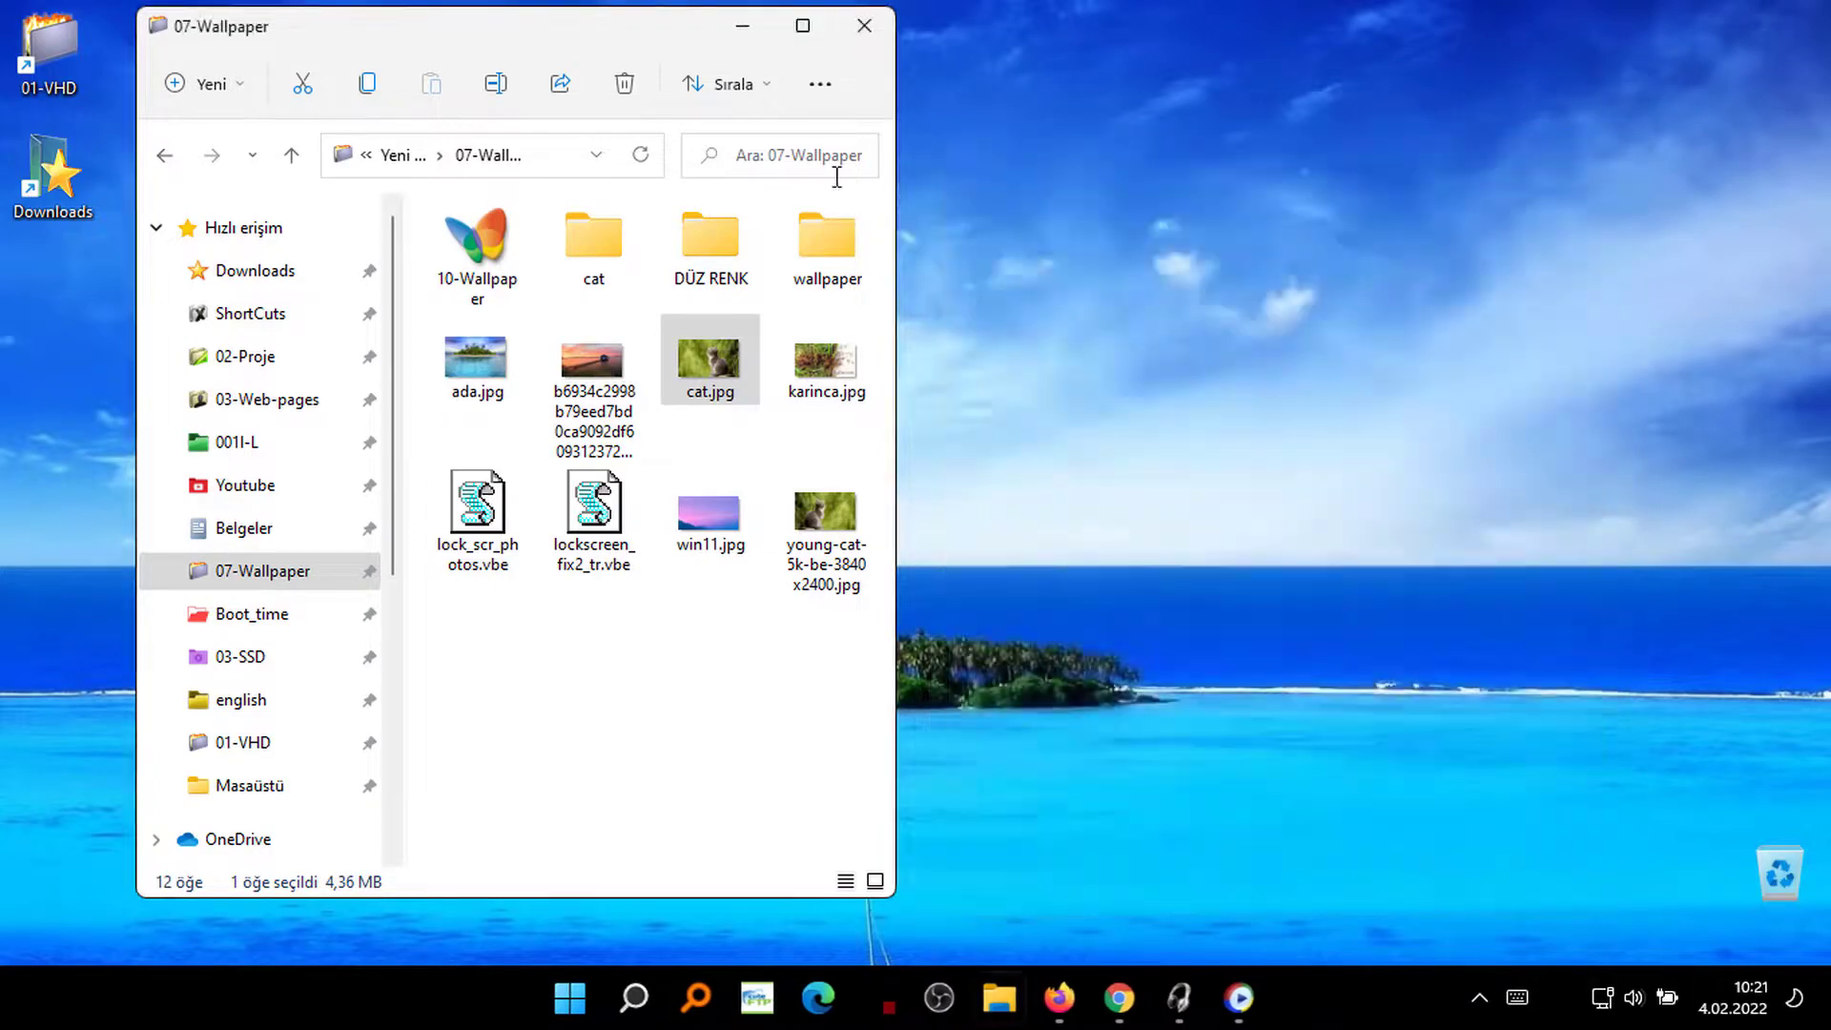
click(250, 229)
scroll(797, 491, down, 6)
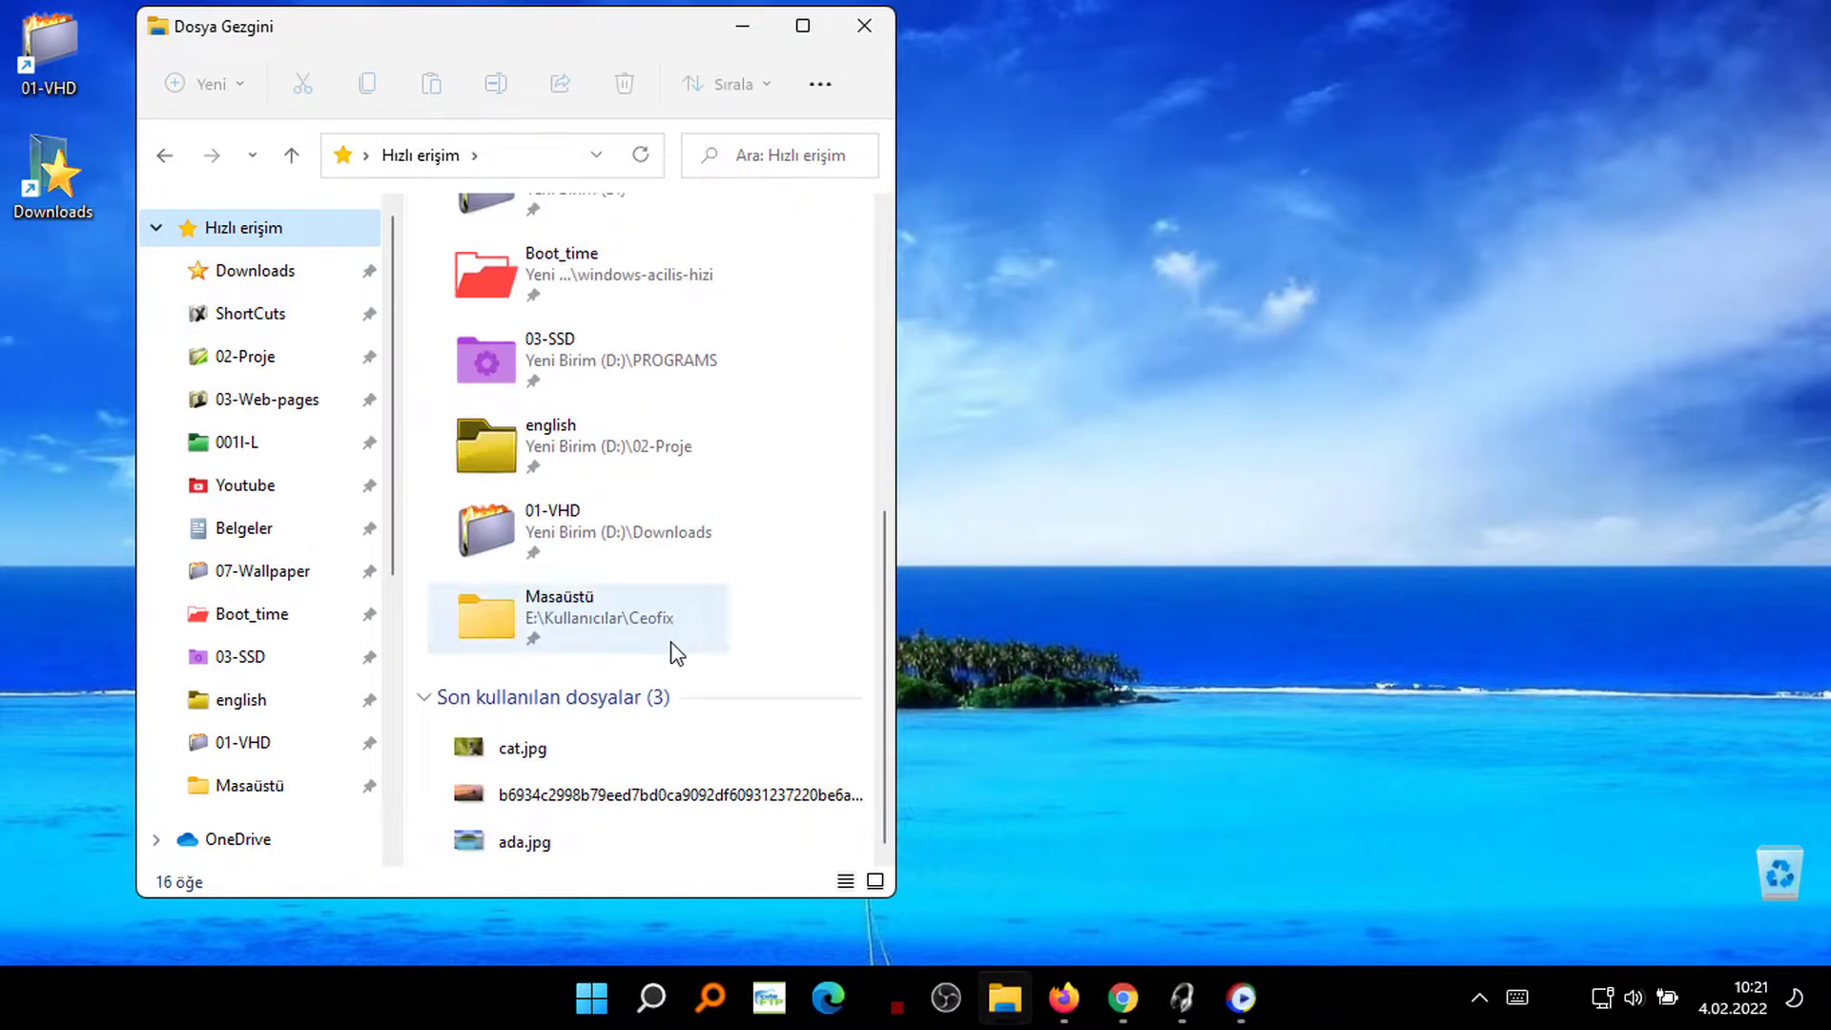
Step: Check the recommended files in the Start menu, close it and close File Explorer
click(592, 998)
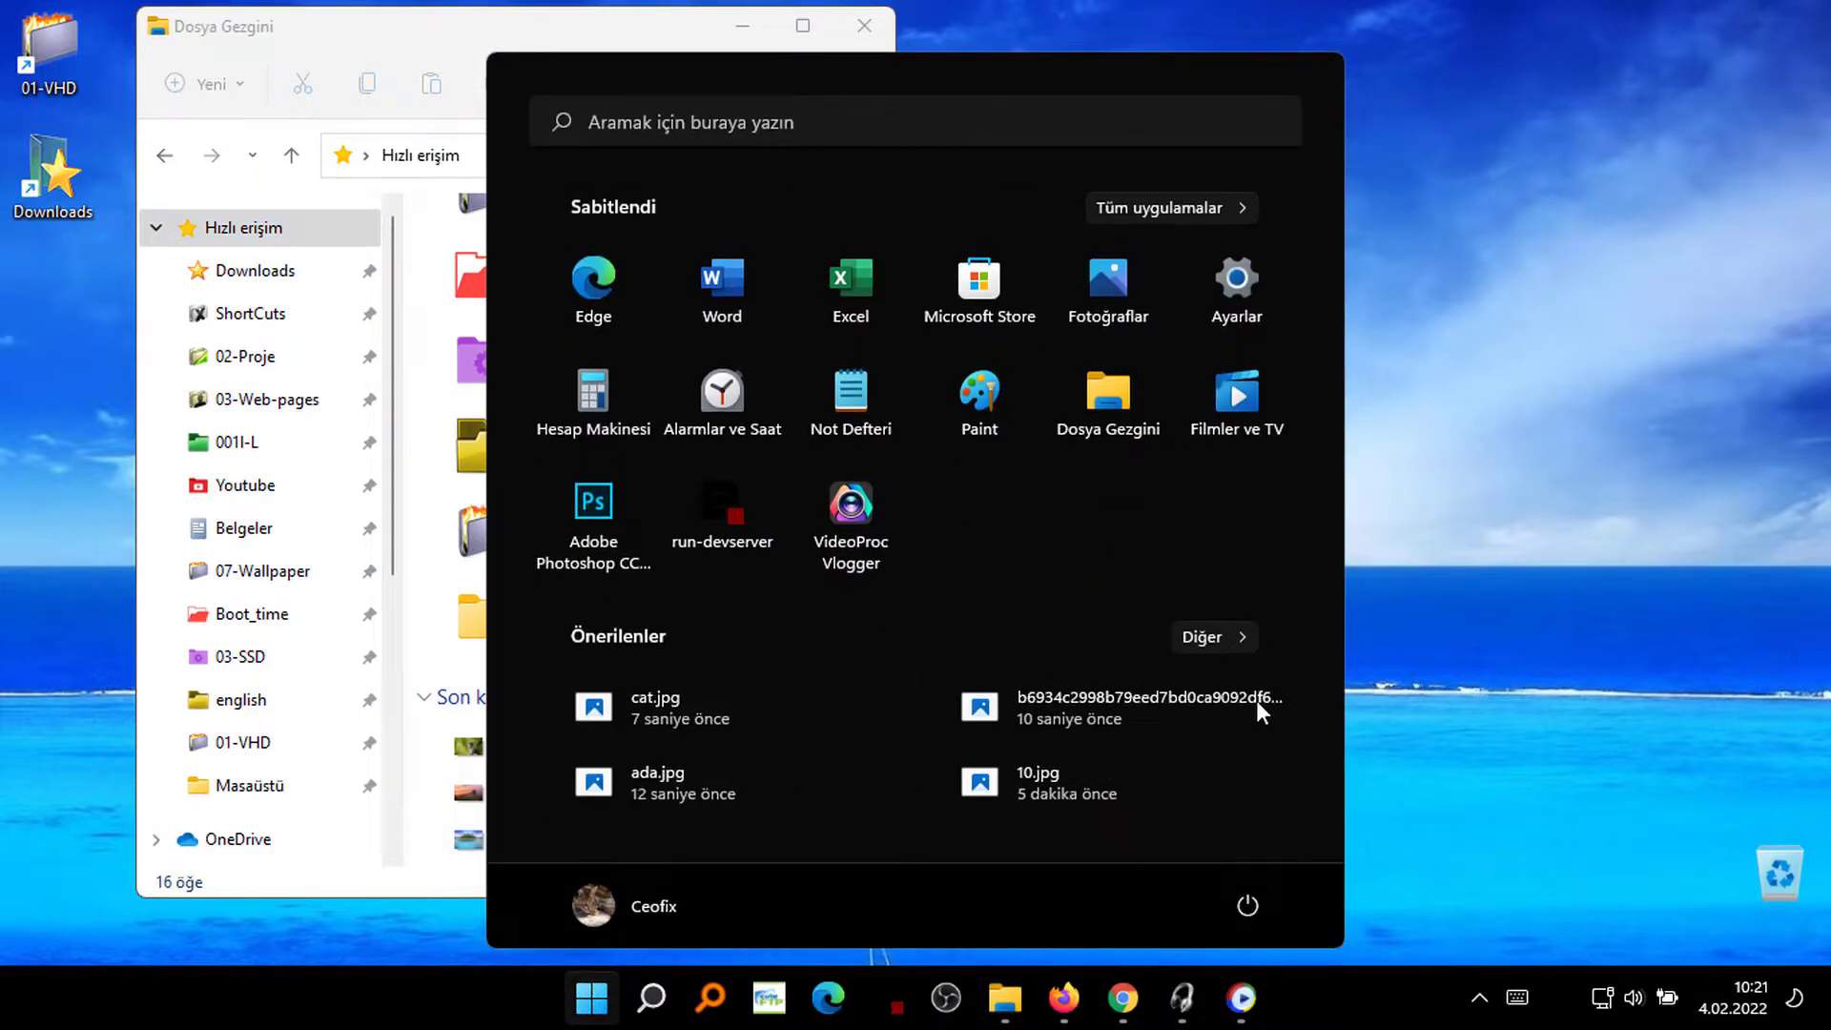
click(1421, 539)
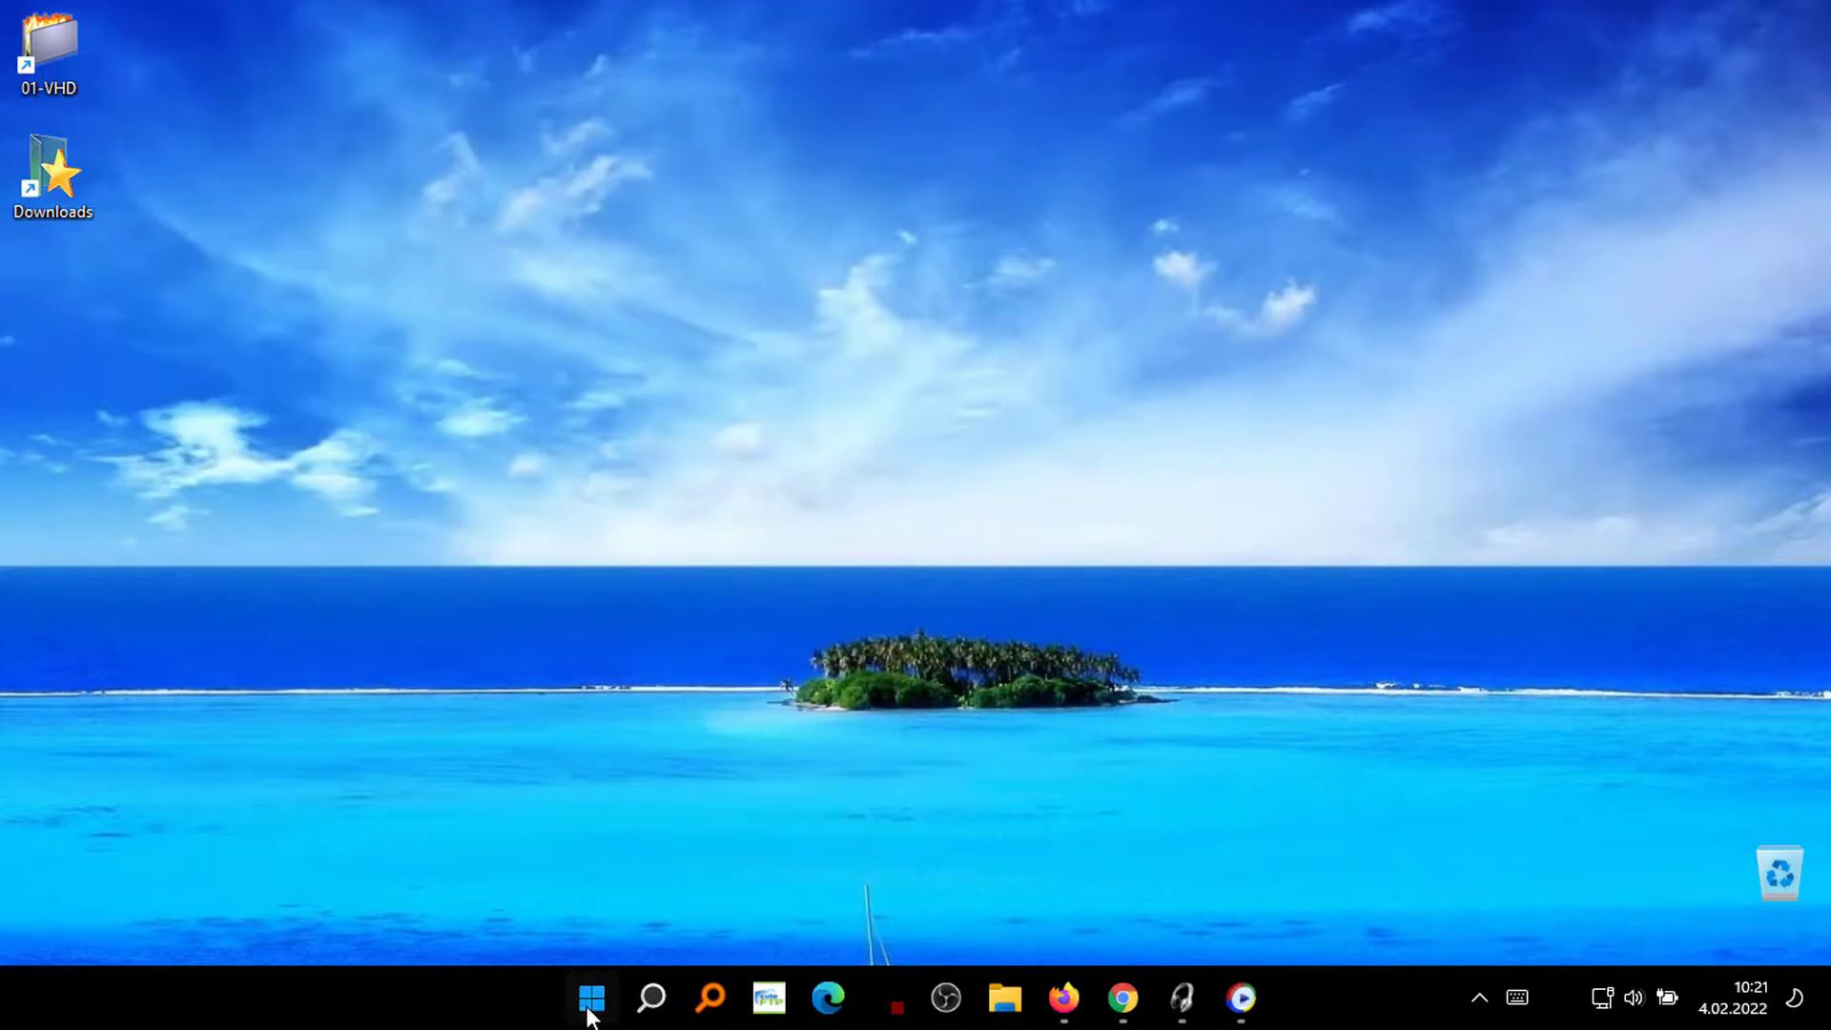
Step: Turn off showing recently opened items in Start, Jump Lists and File Explorer in the Start personalization settings
click(589, 1001)
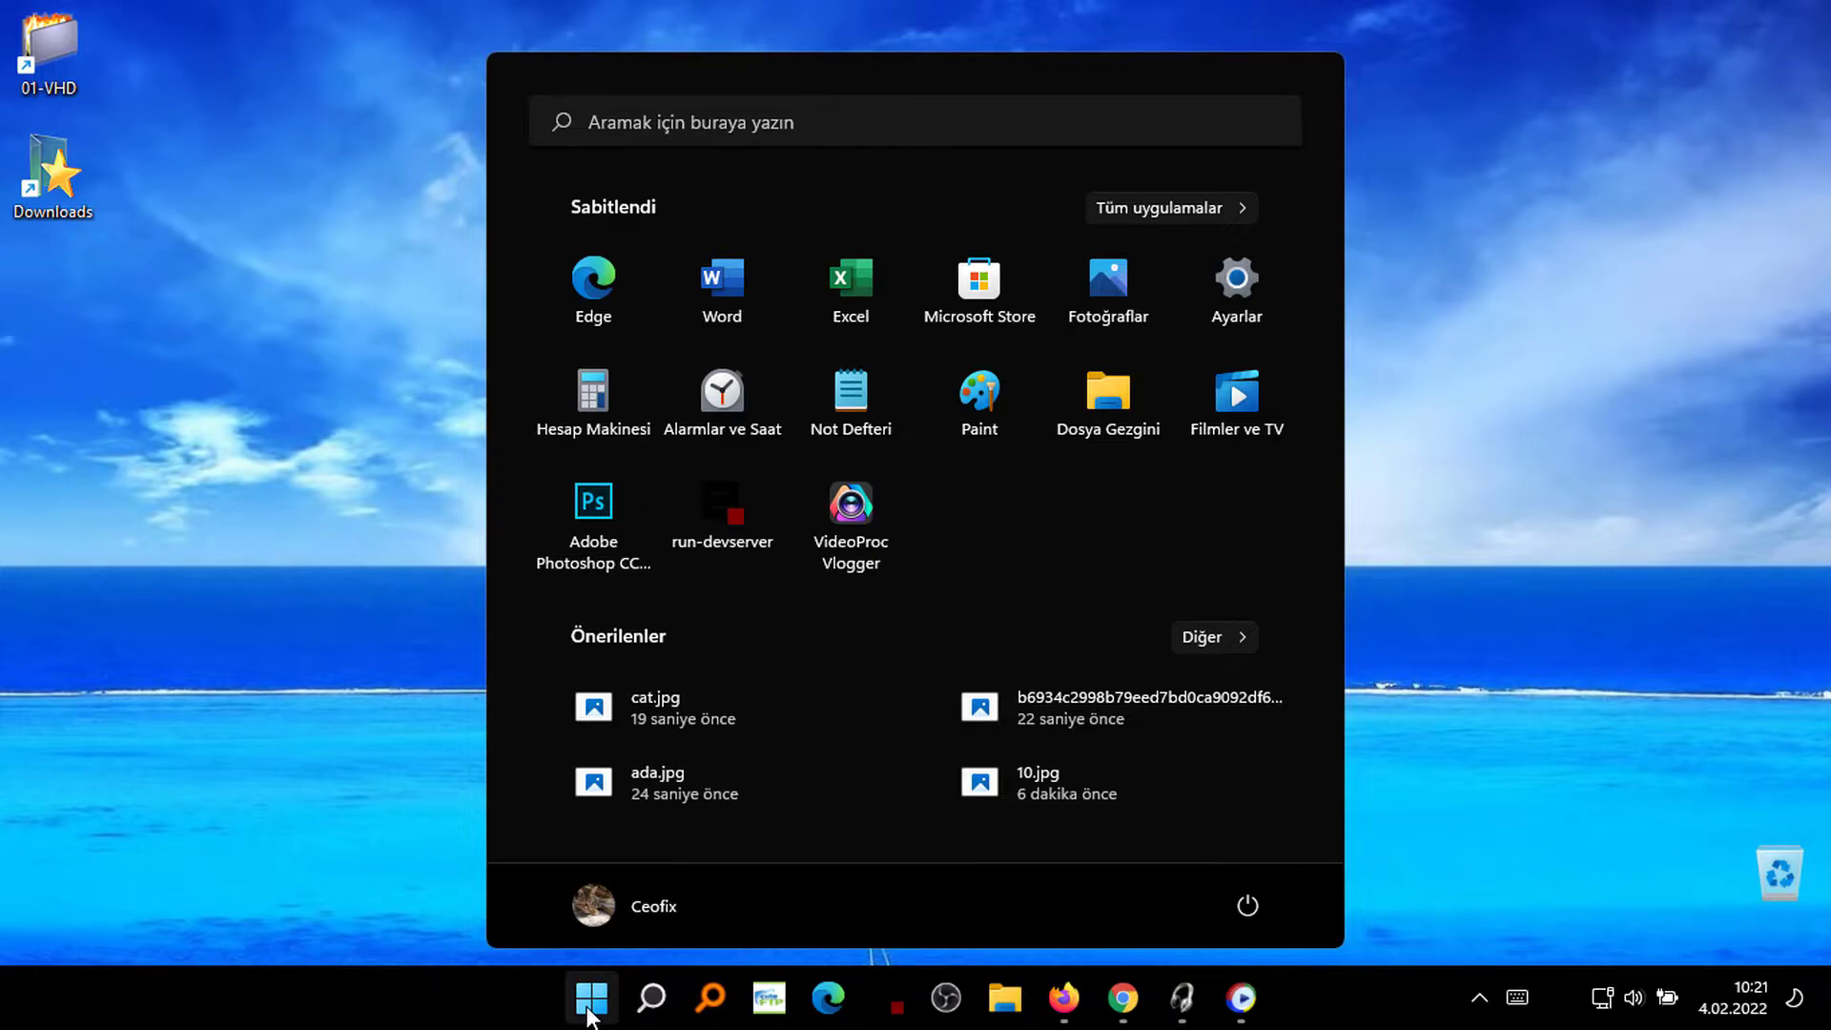
click(1237, 283)
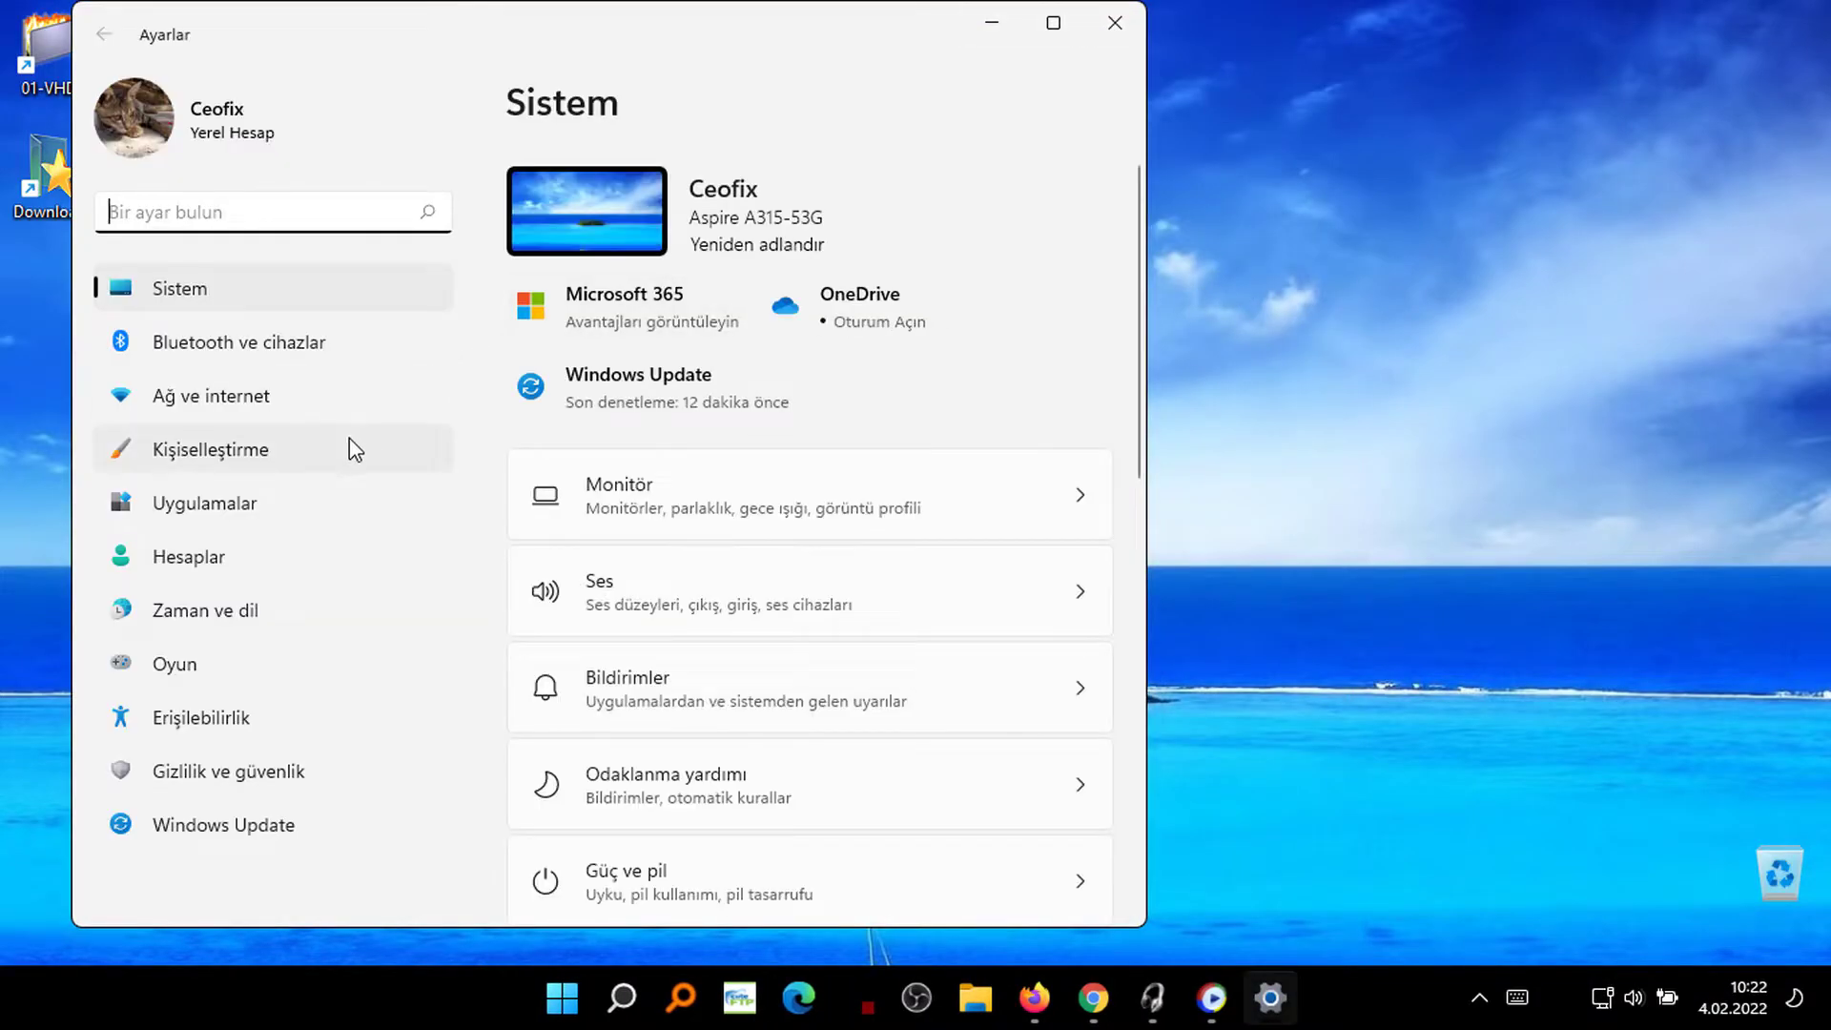
click(392, 457)
scroll(845, 590, down, 2)
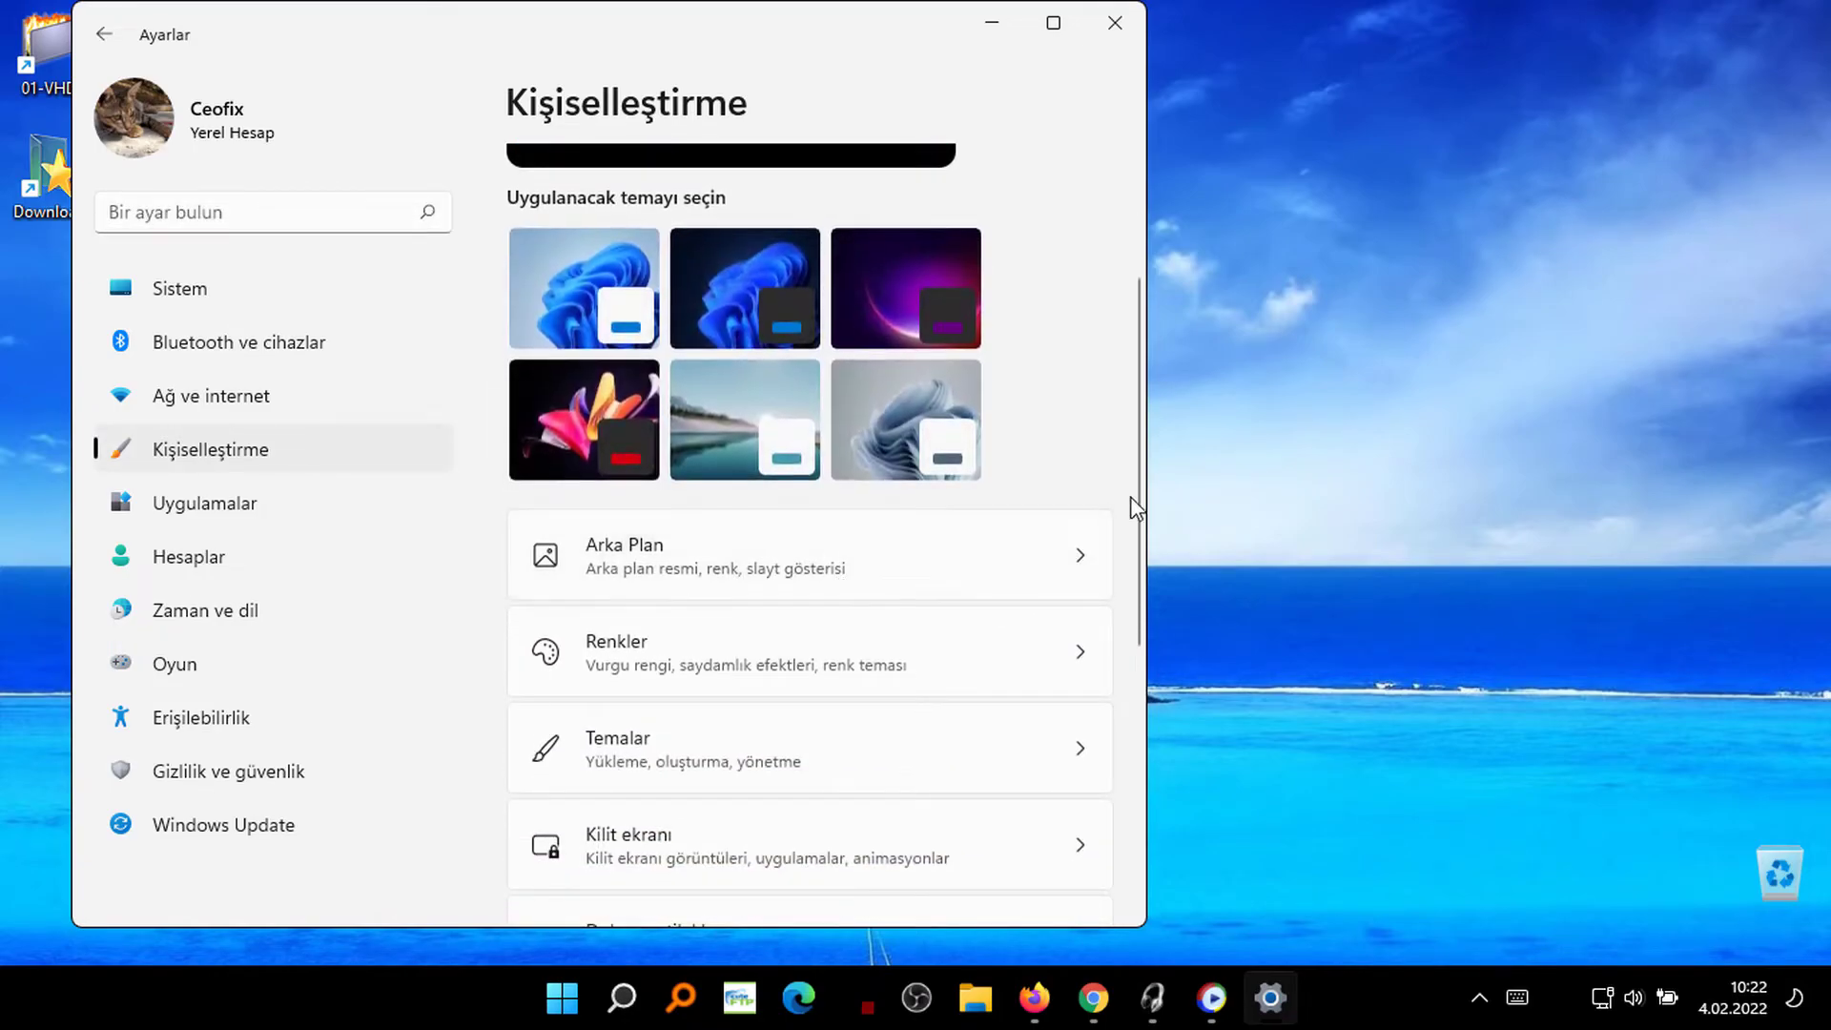
drag(1140, 503, 1127, 577)
scroll(1106, 649, down, 4)
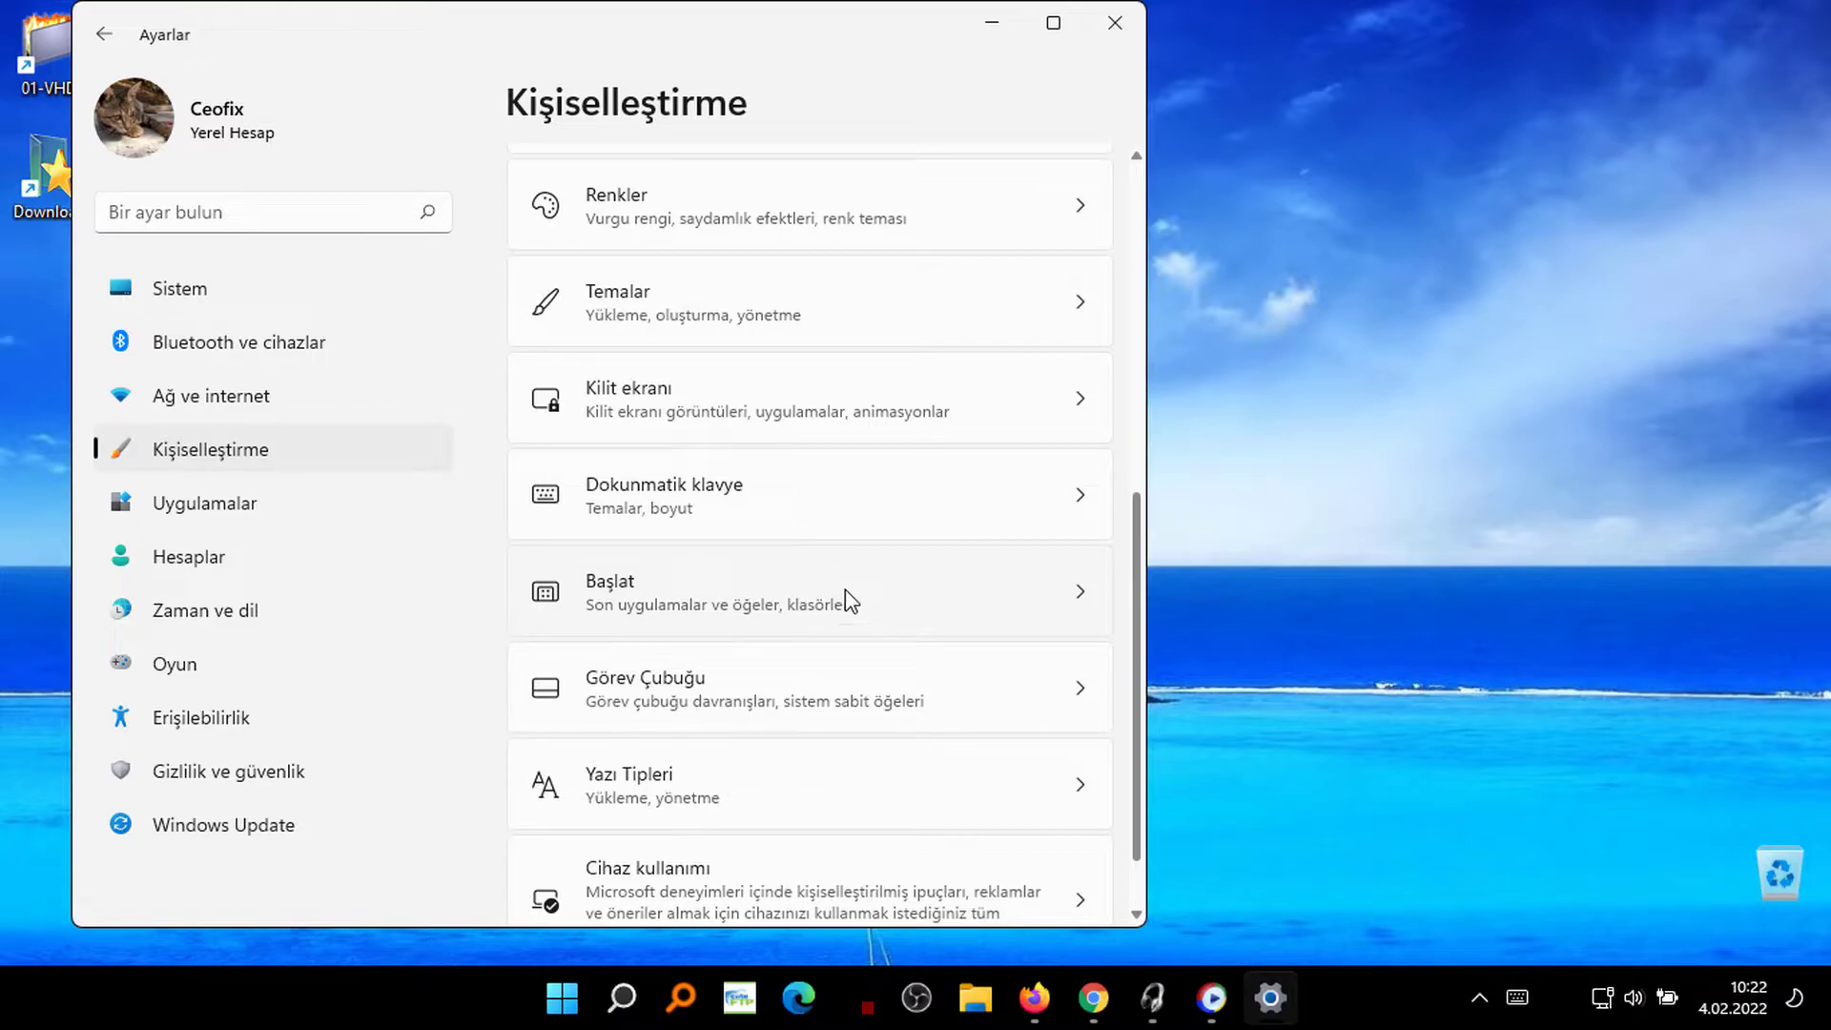
click(845, 589)
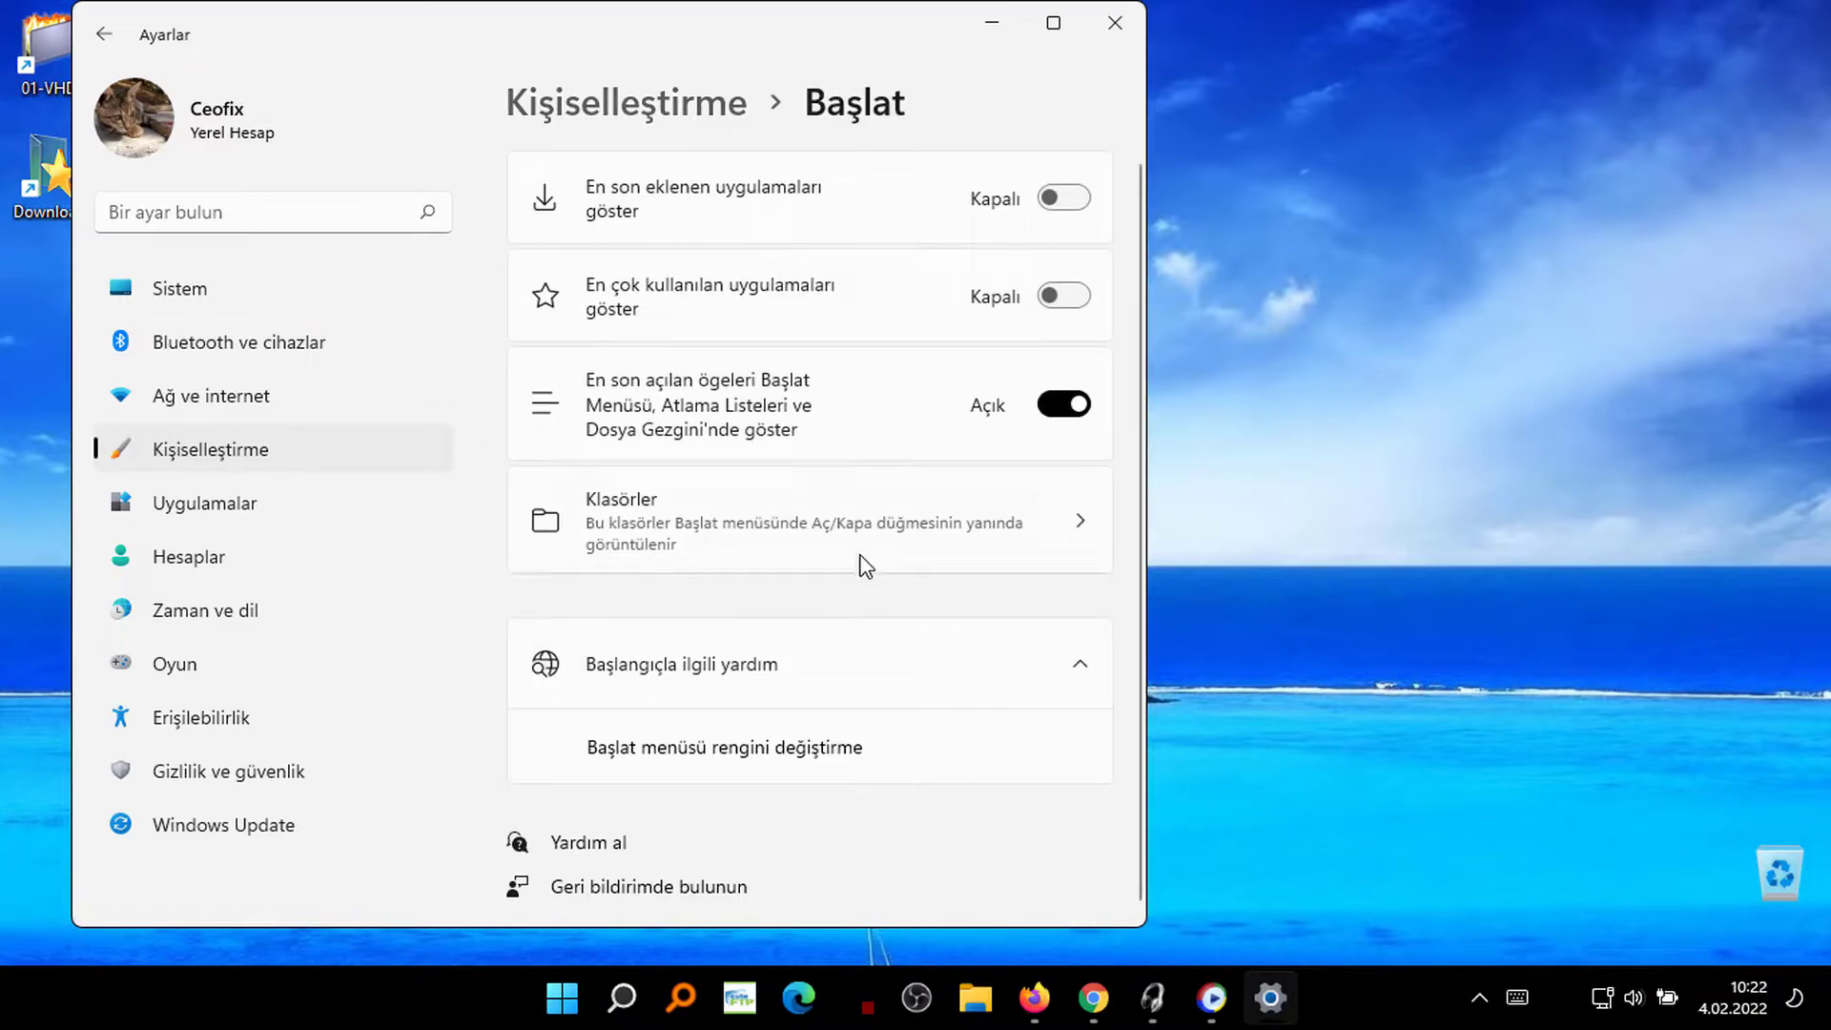
click(1054, 411)
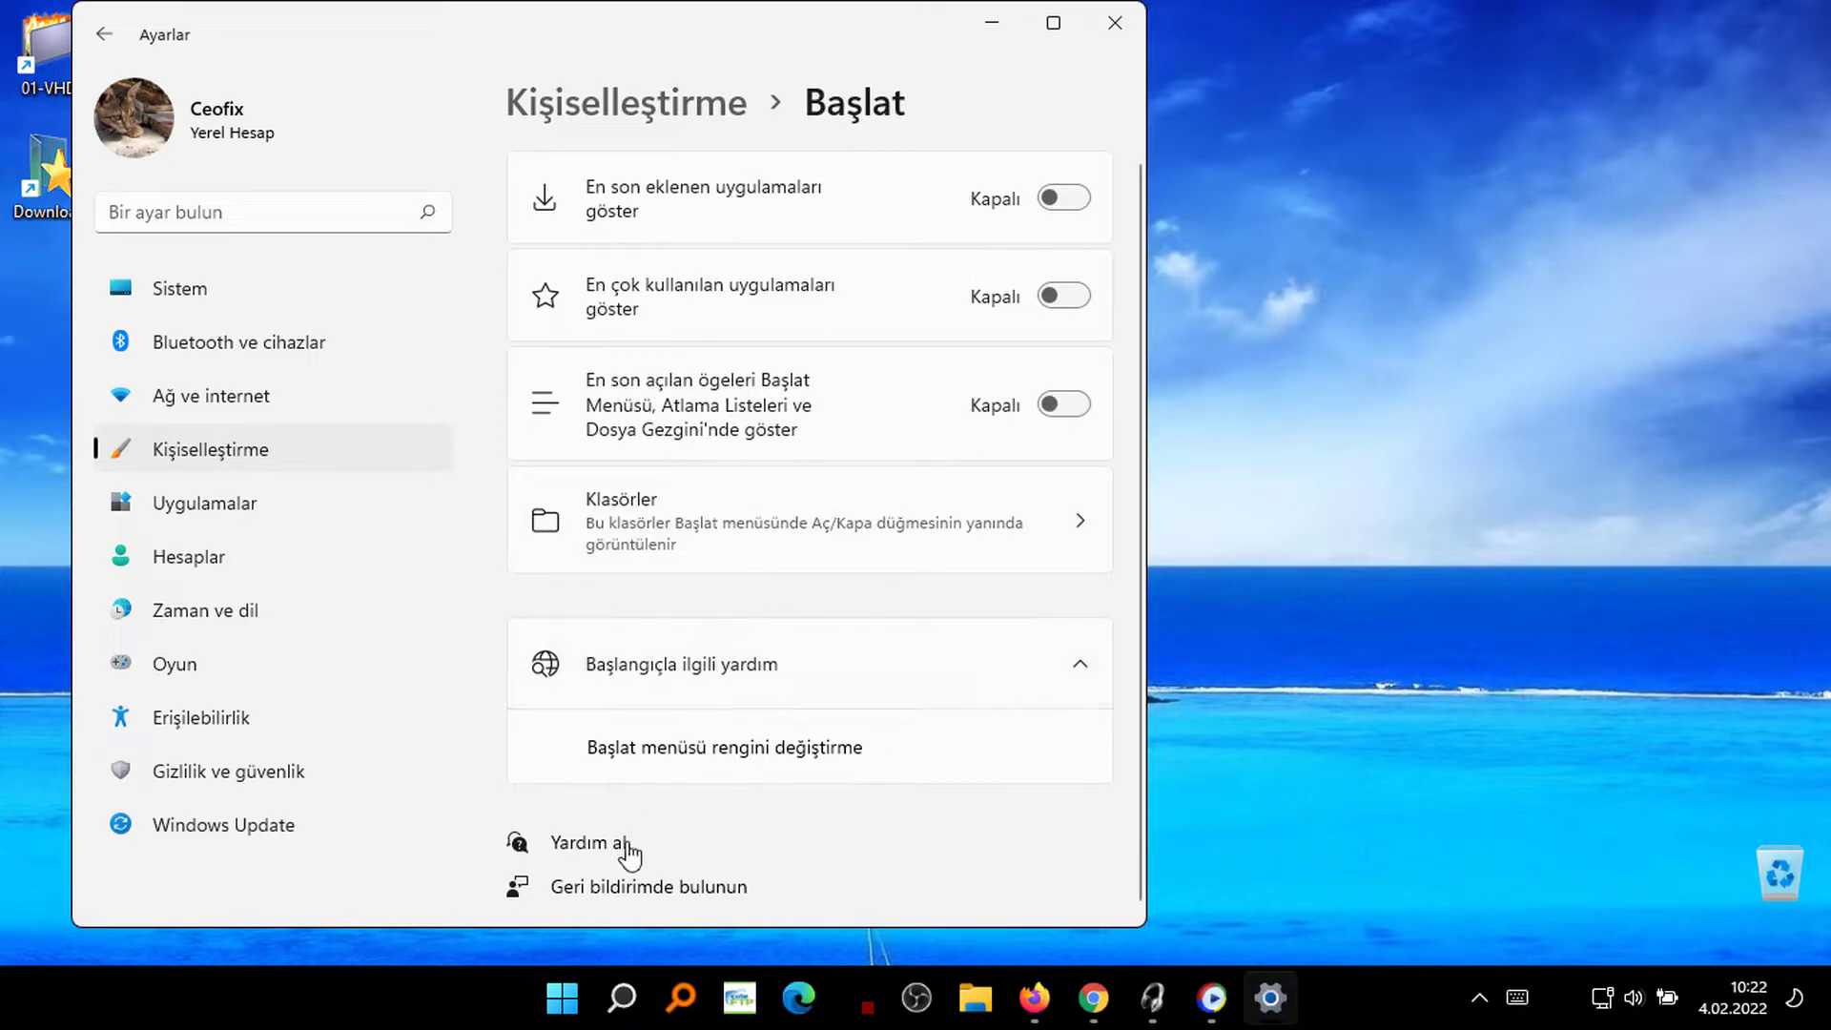
Step: Check the Start menu's recommendations and close Settings
click(566, 1016)
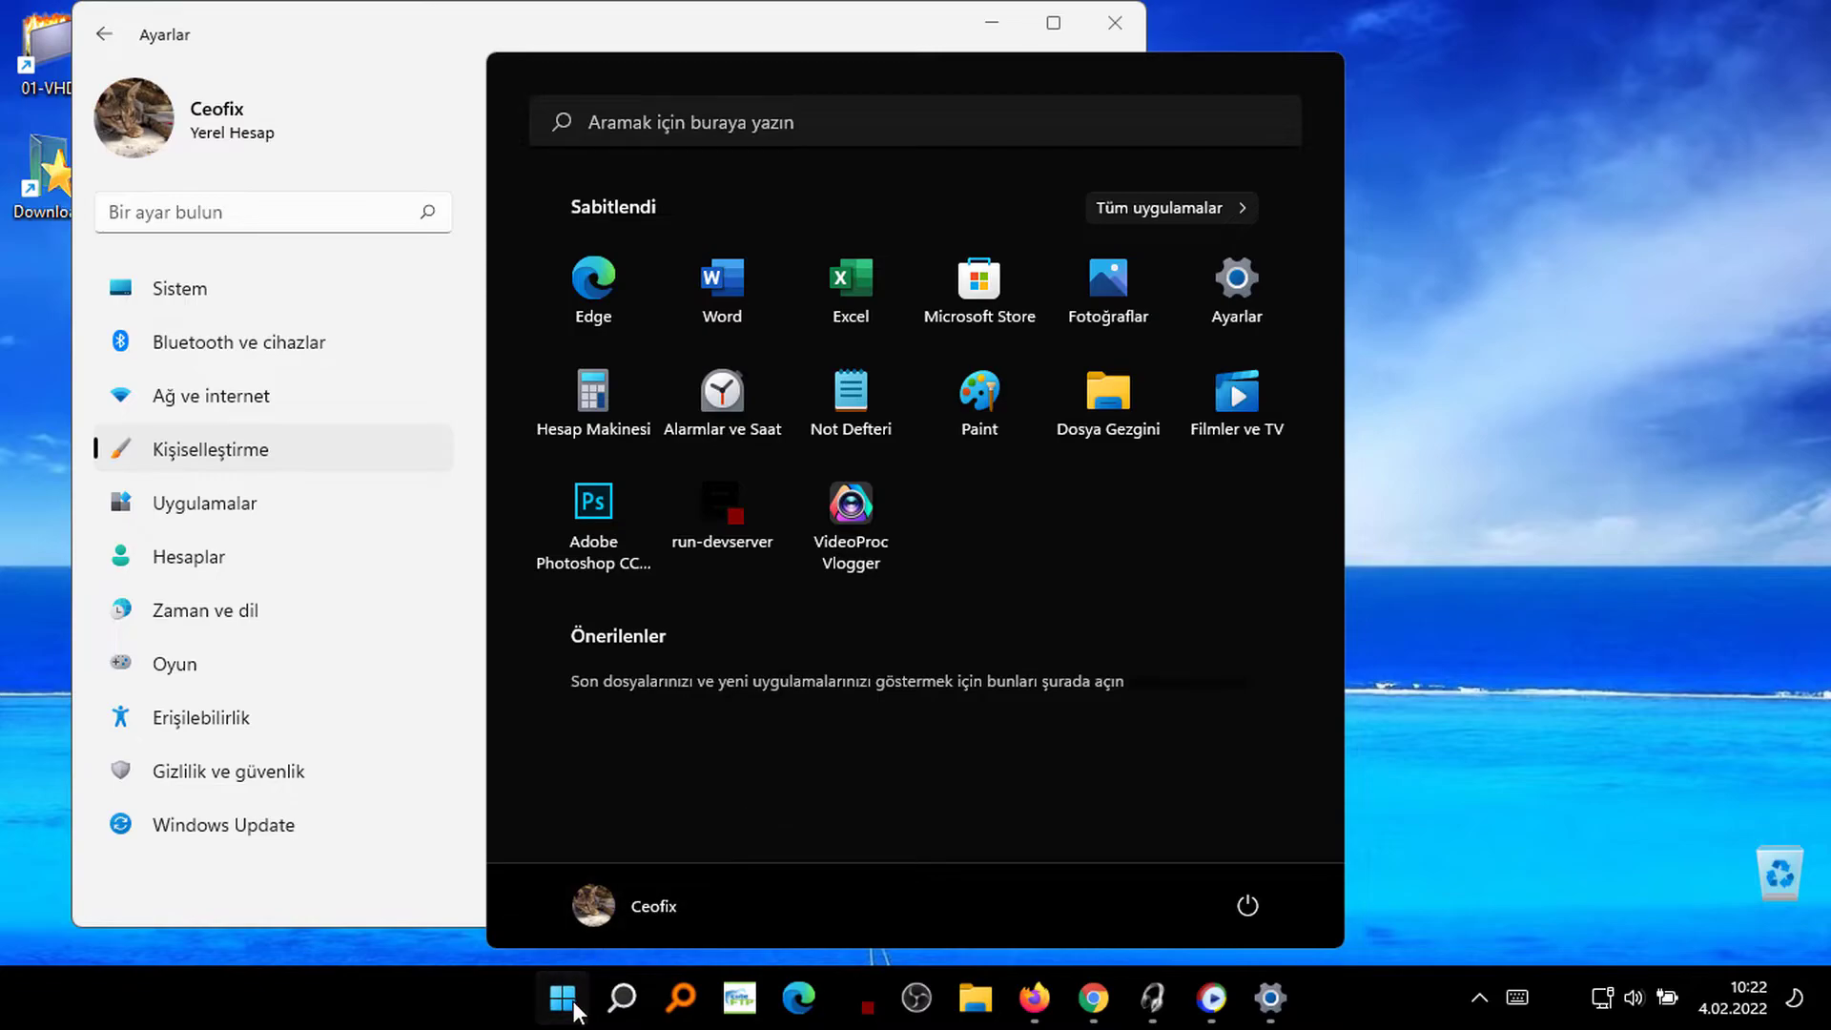
click(1549, 574)
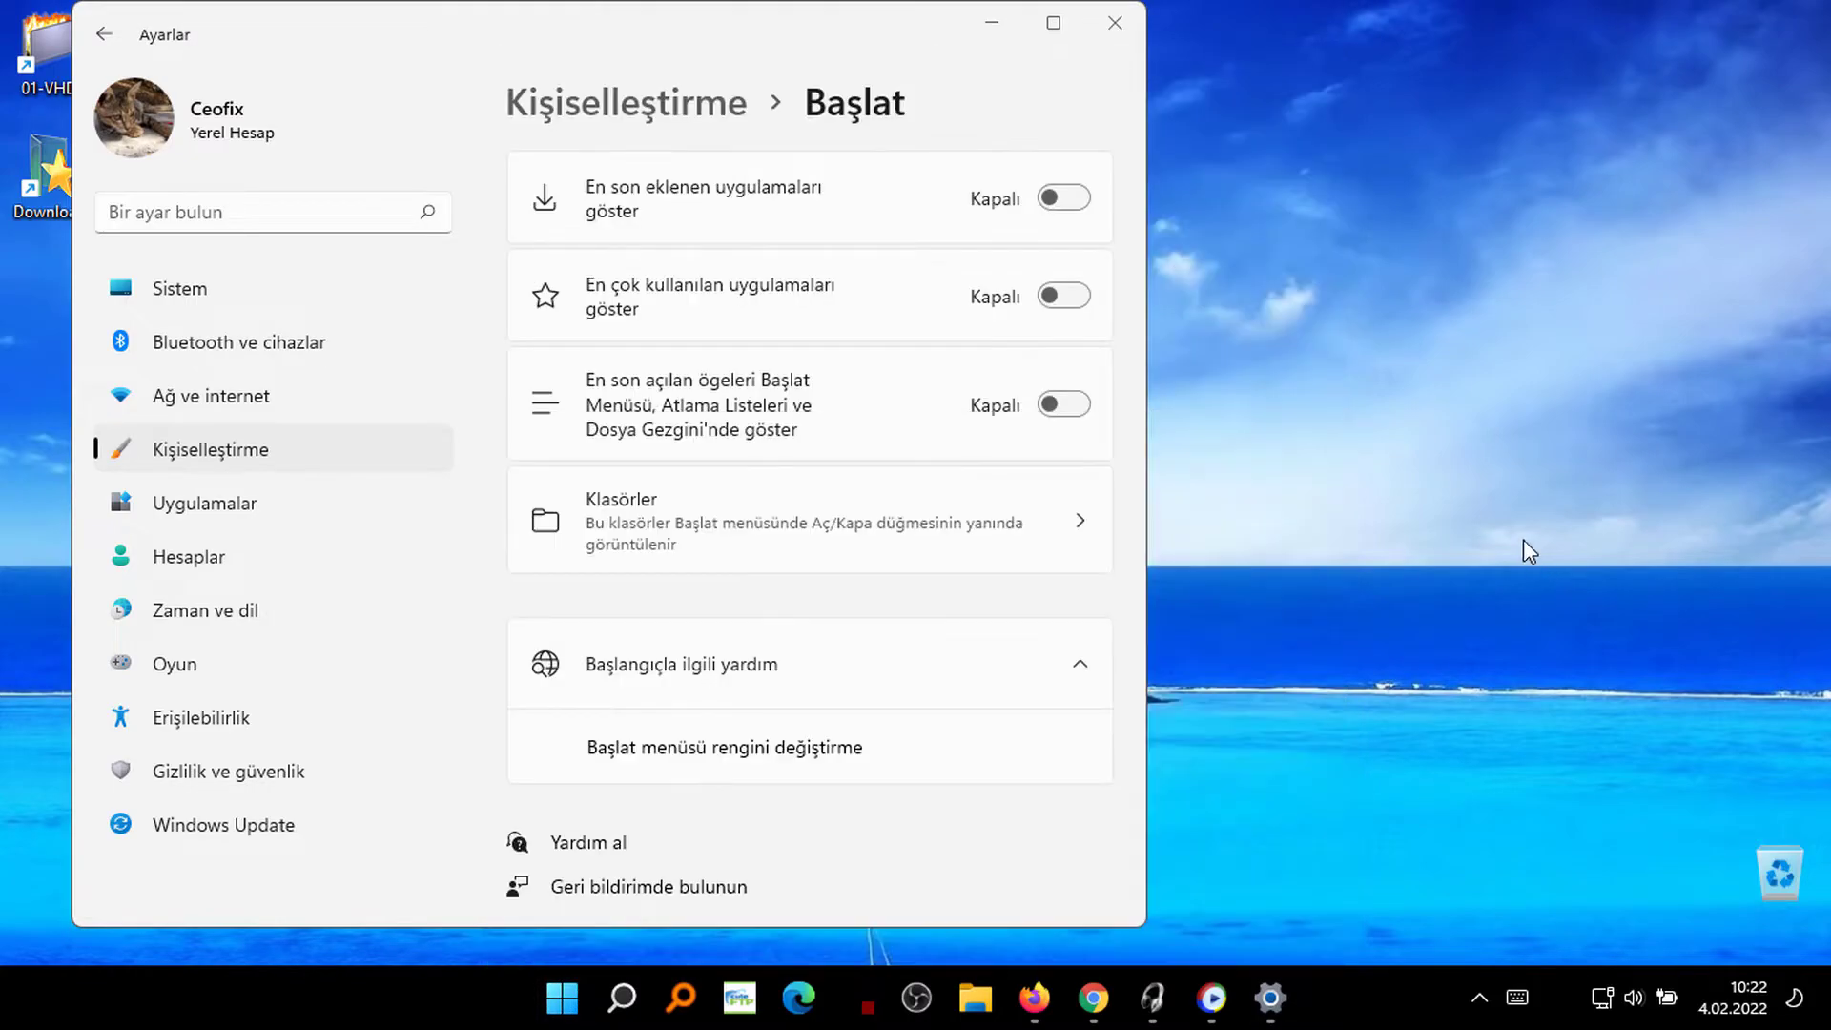
click(1109, 22)
Step: In File Explorer's Folder Options, turn off frequently used folders in Quick access, leave recently used files off, apply, and review the Quick access list
click(1004, 999)
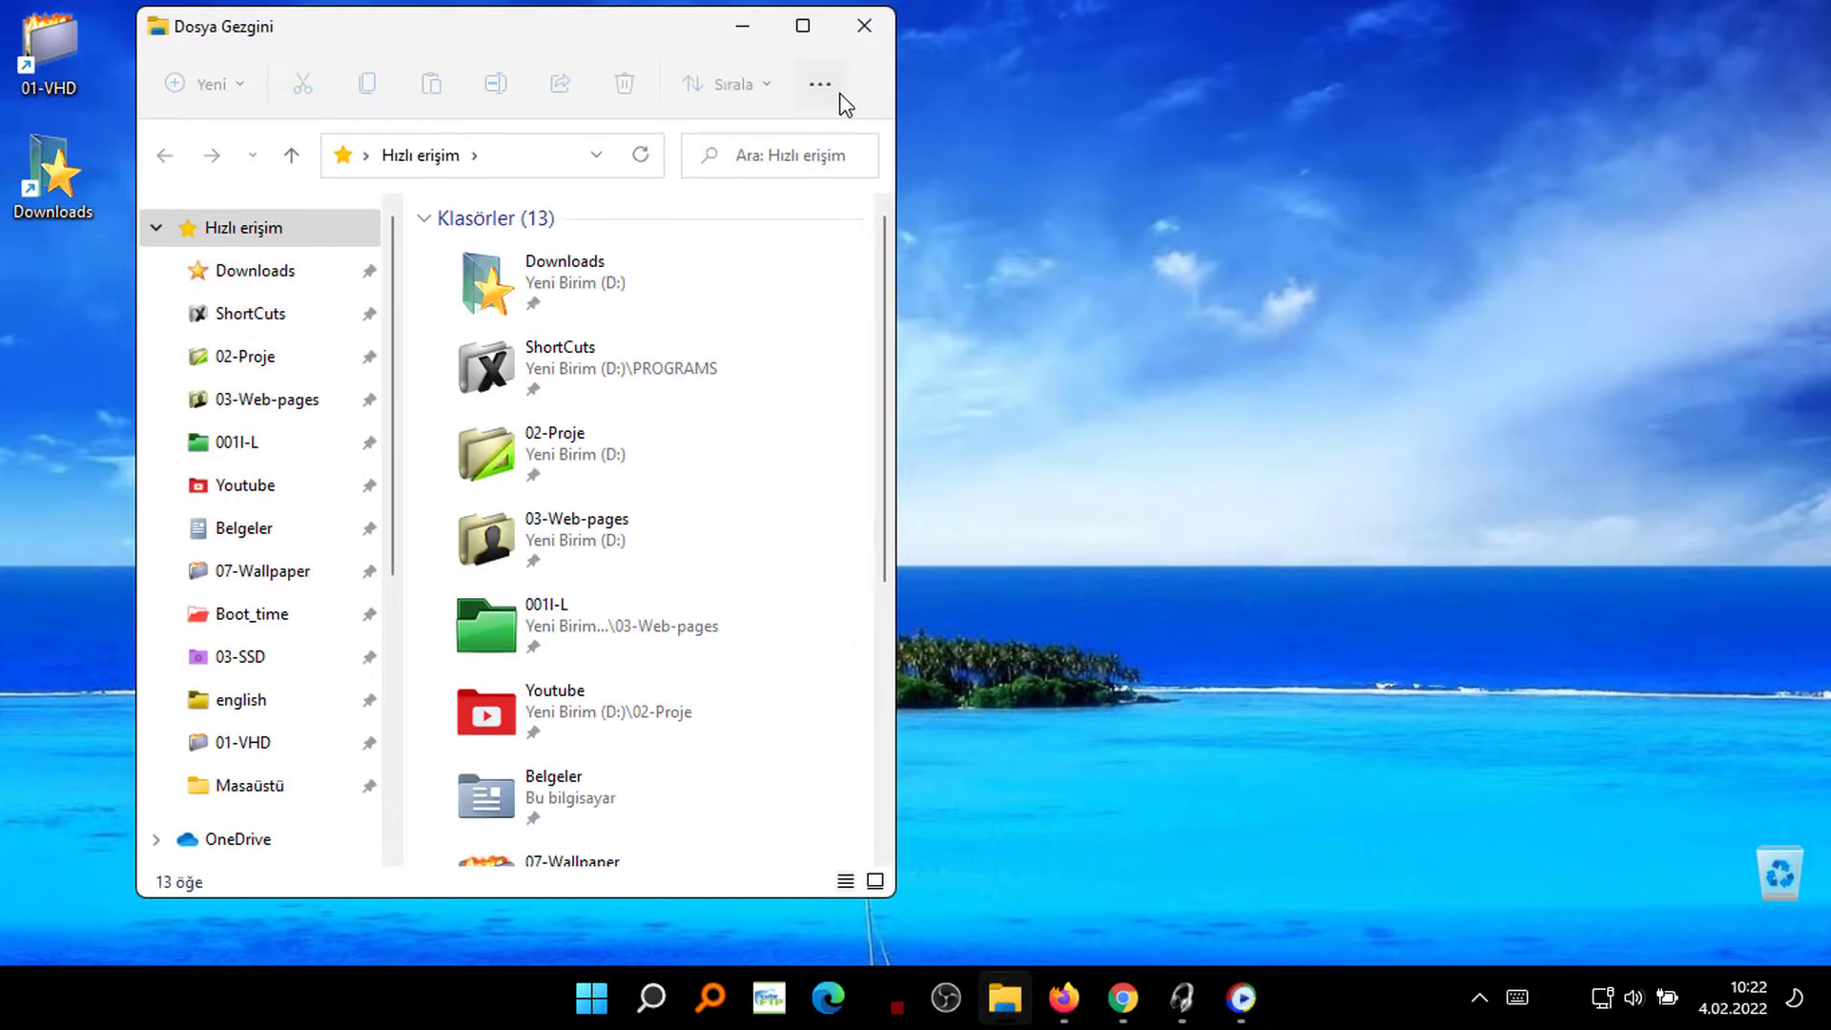
click(839, 93)
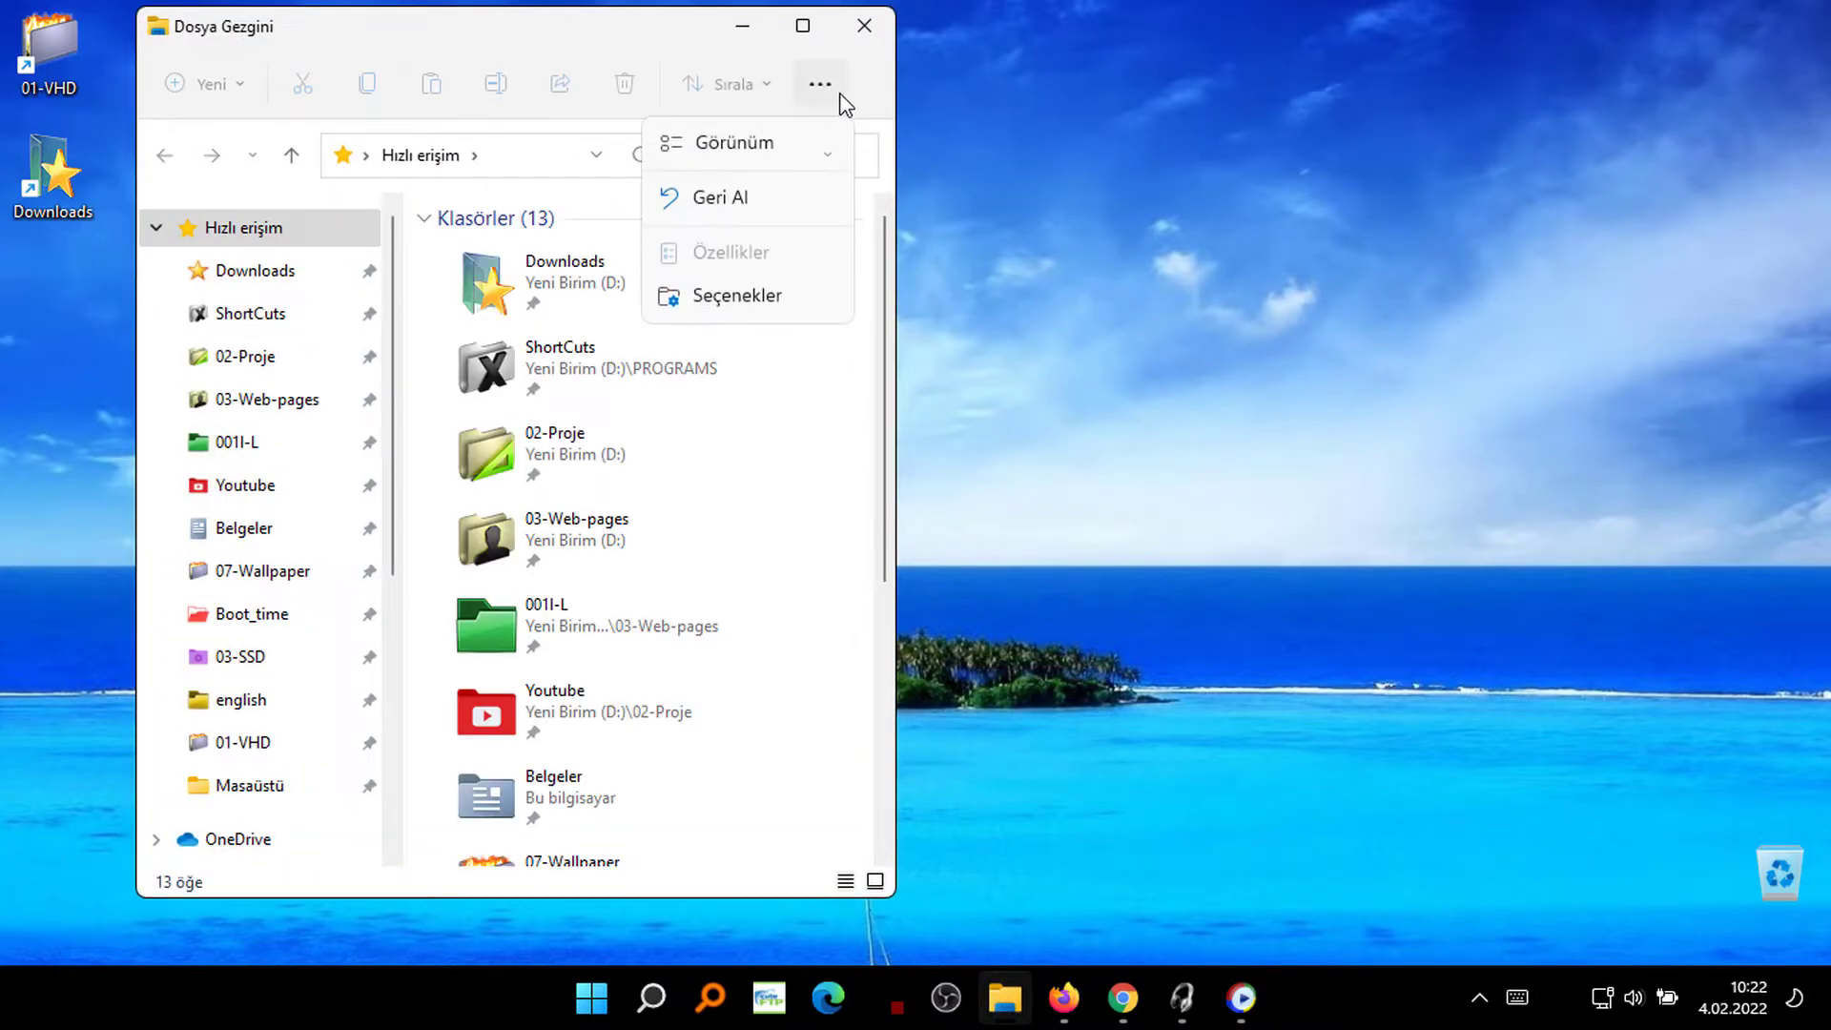
click(789, 304)
drag(527, 253, 1167, 211)
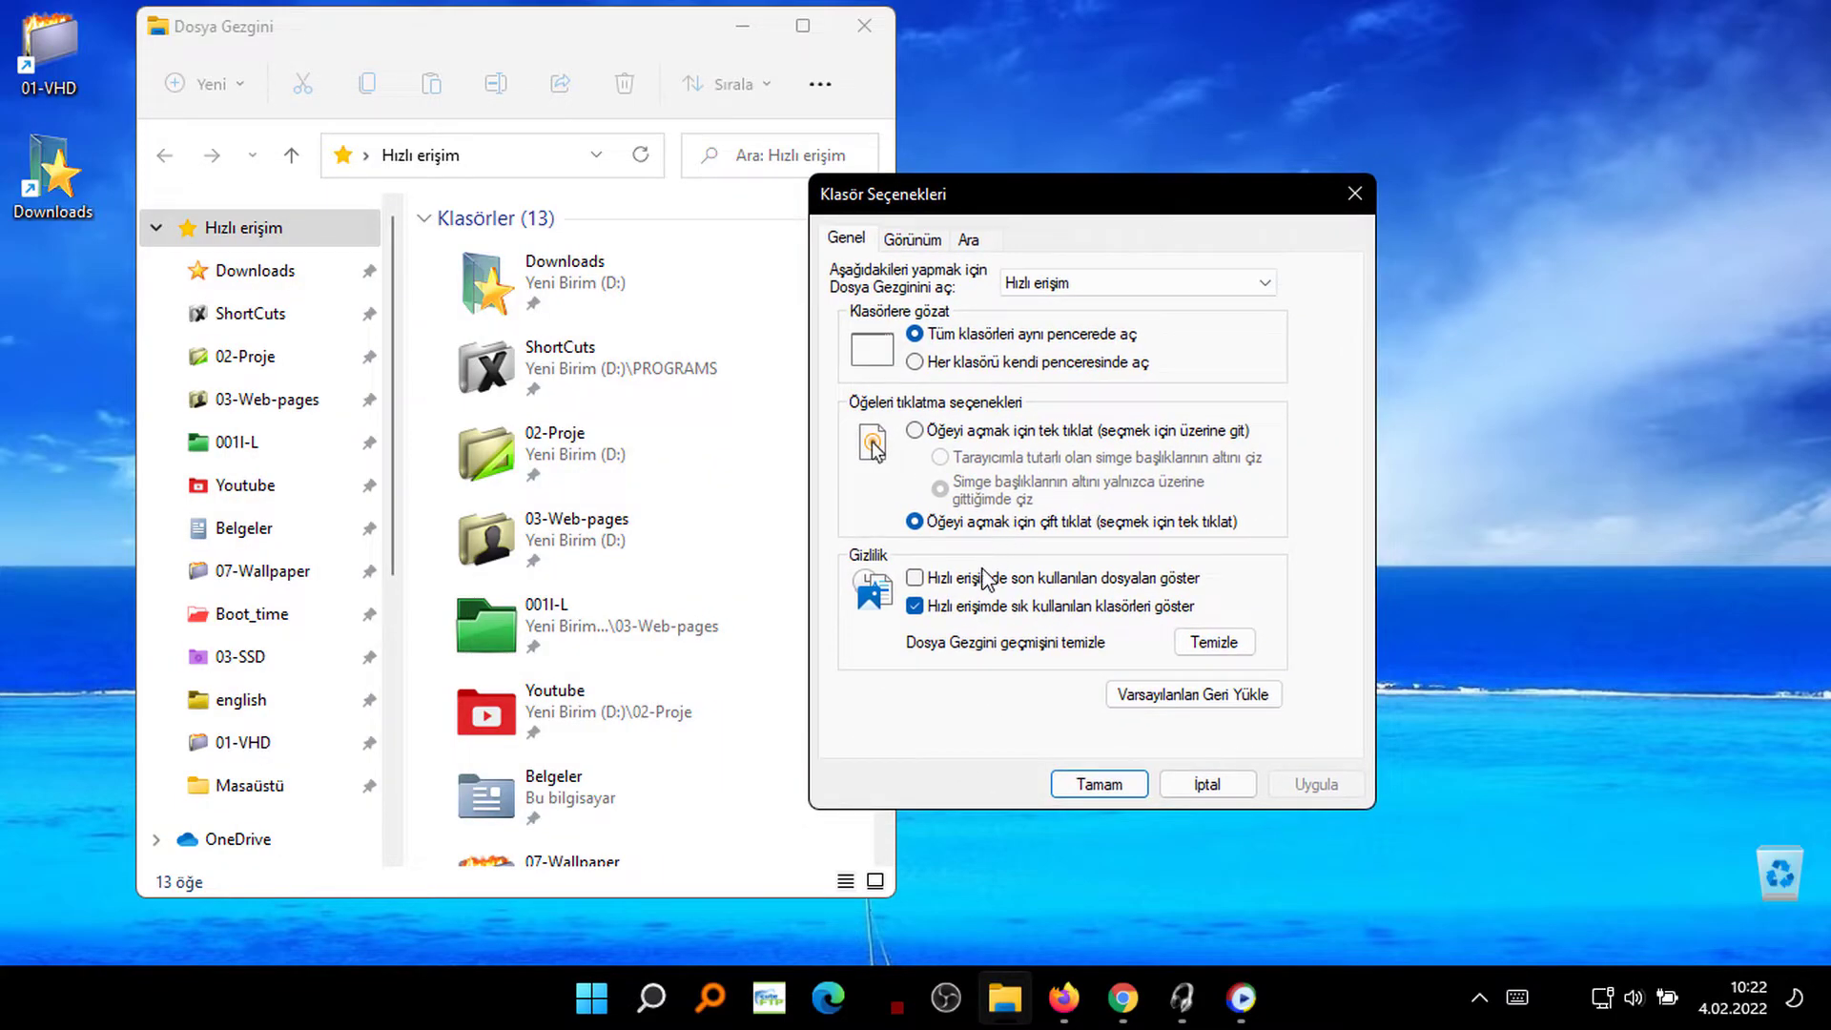
click(918, 607)
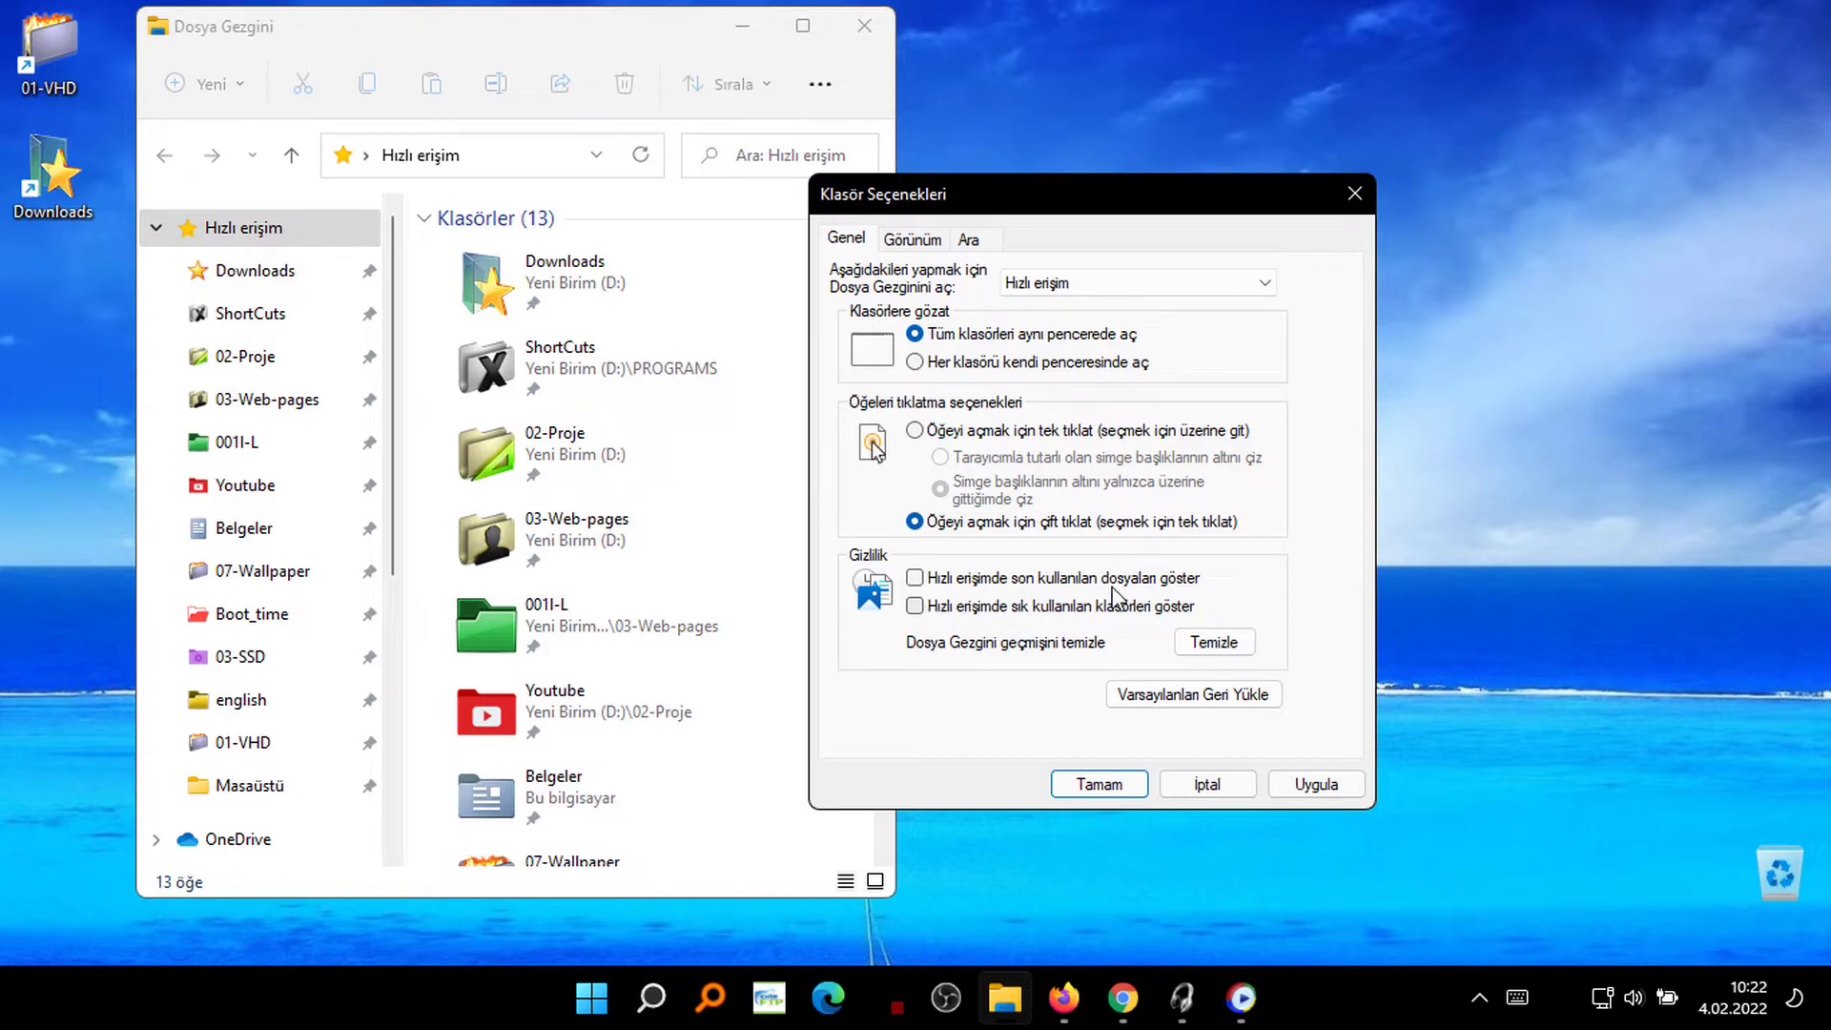
click(915, 578)
click(1308, 790)
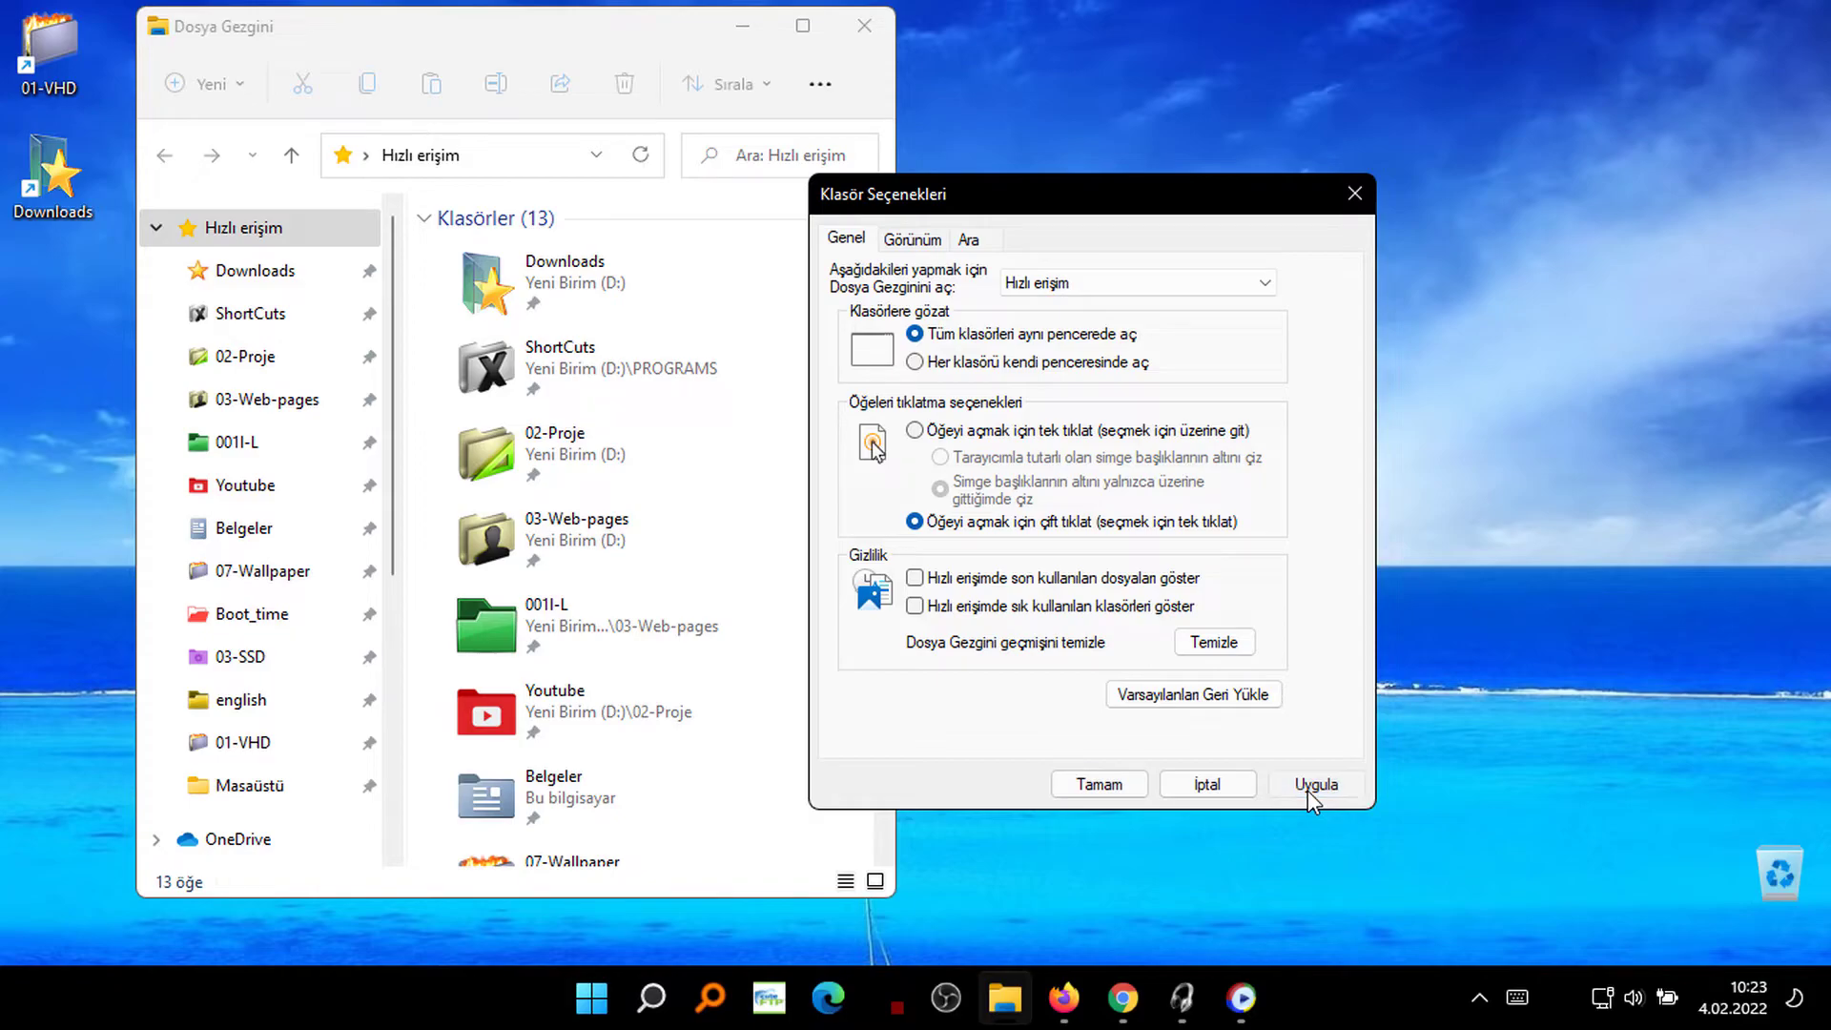
click(1112, 786)
drag(879, 574, 891, 870)
scroll(846, 671, up, 5)
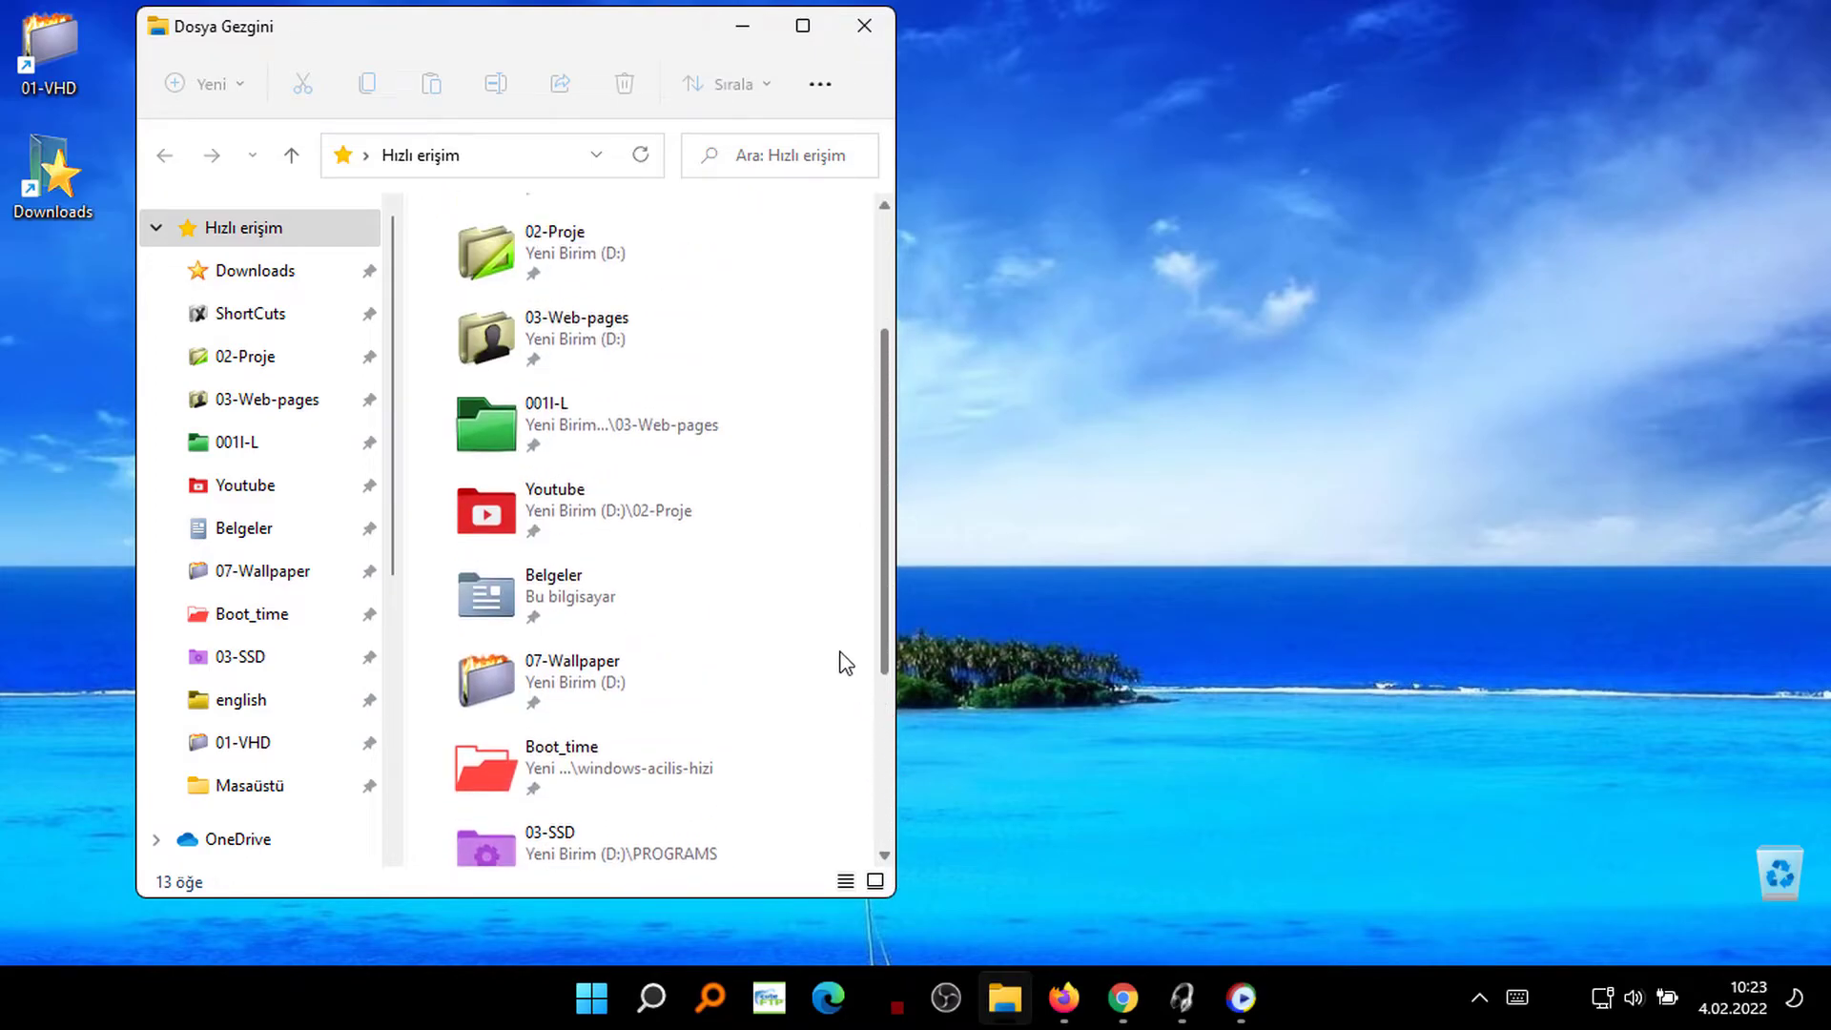
Step: Open and close ada.jpg, the sunset jetty image and cat.jpg from the 07-Wallpaper folder
click(368, 571)
double_click(488, 367)
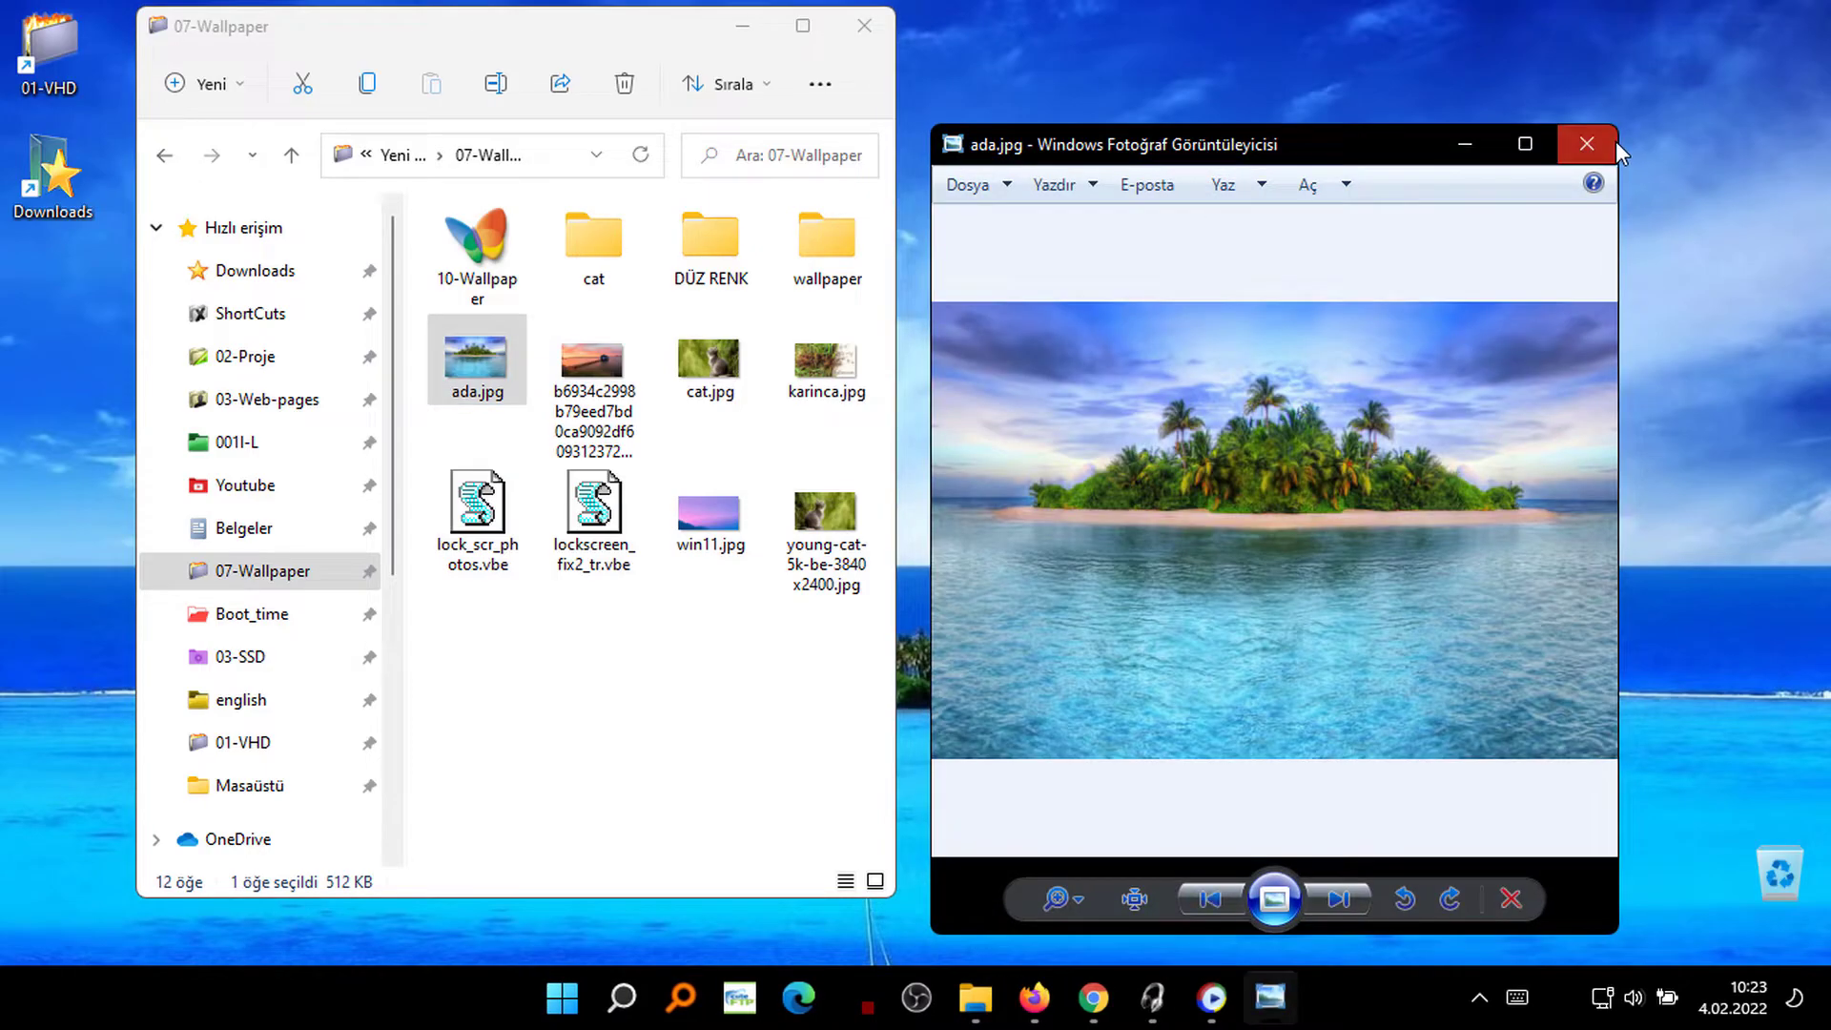
click(1587, 144)
double_click(604, 364)
click(1576, 156)
click(675, 368)
double_click(676, 367)
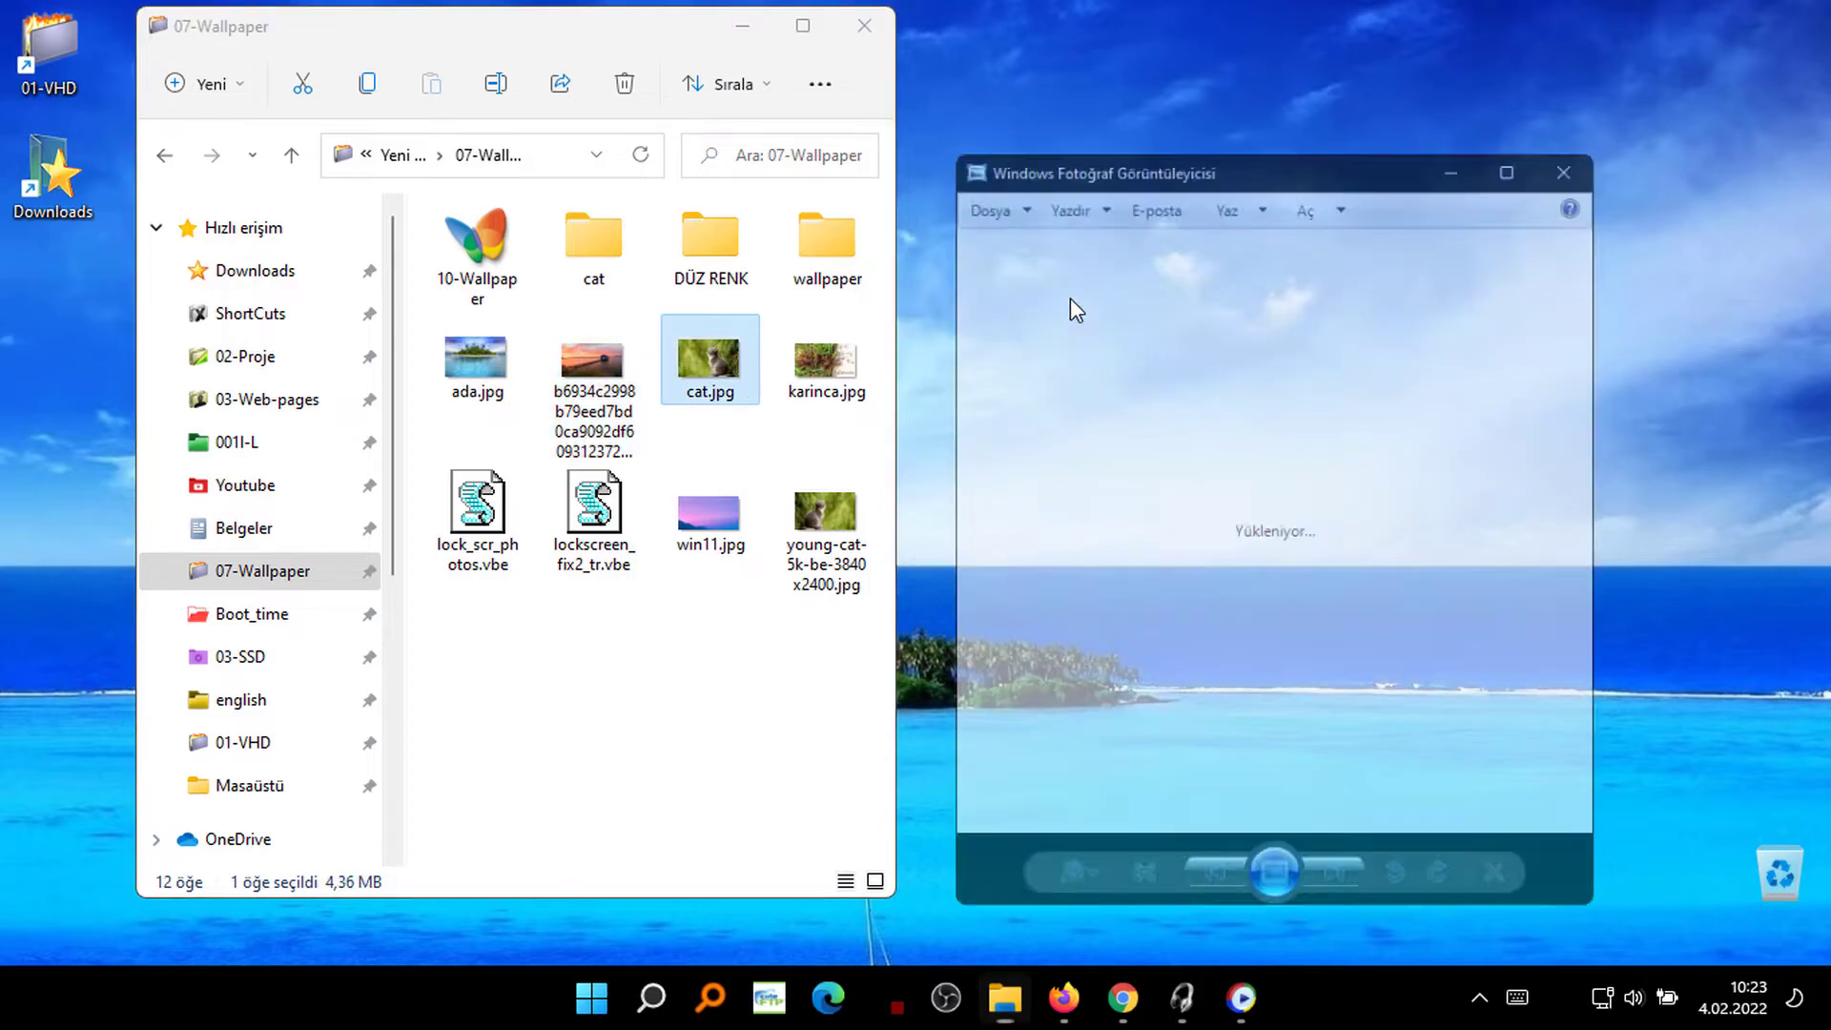
click(1580, 143)
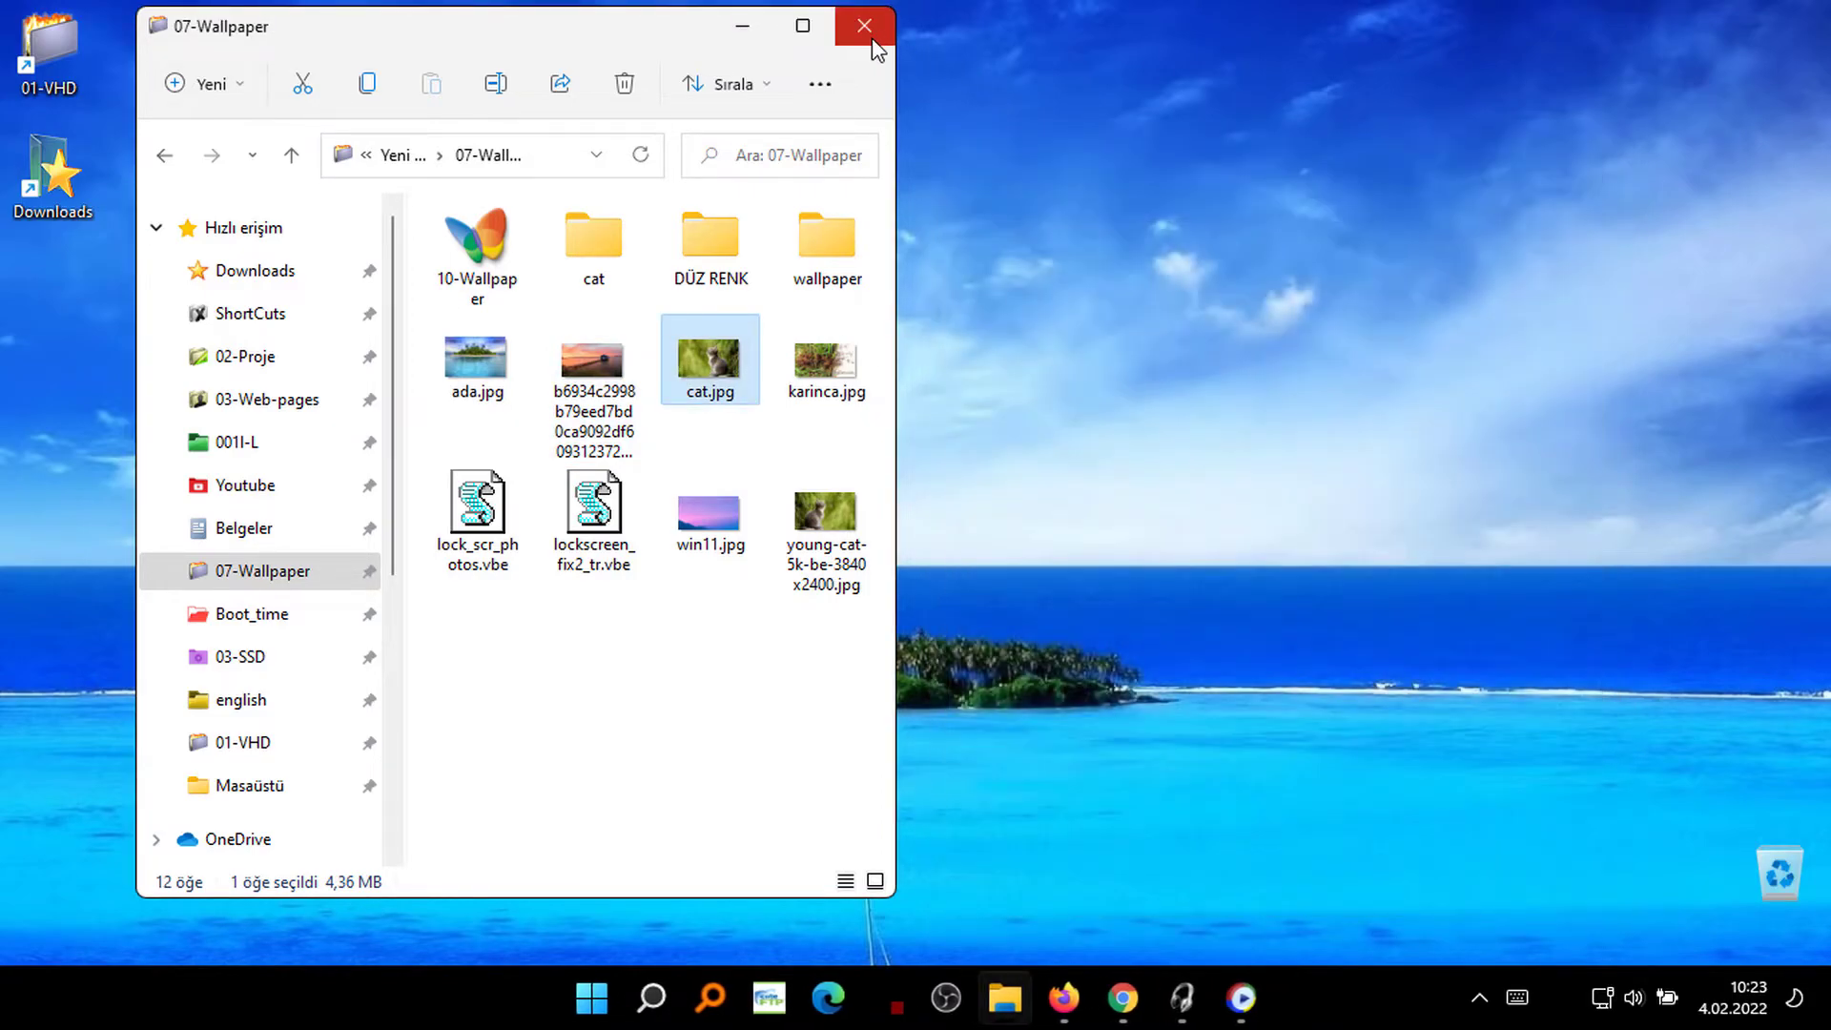
Step: Check Quick access for recently used files, close File Explorer, and check the Start menu's recommendations
click(245, 228)
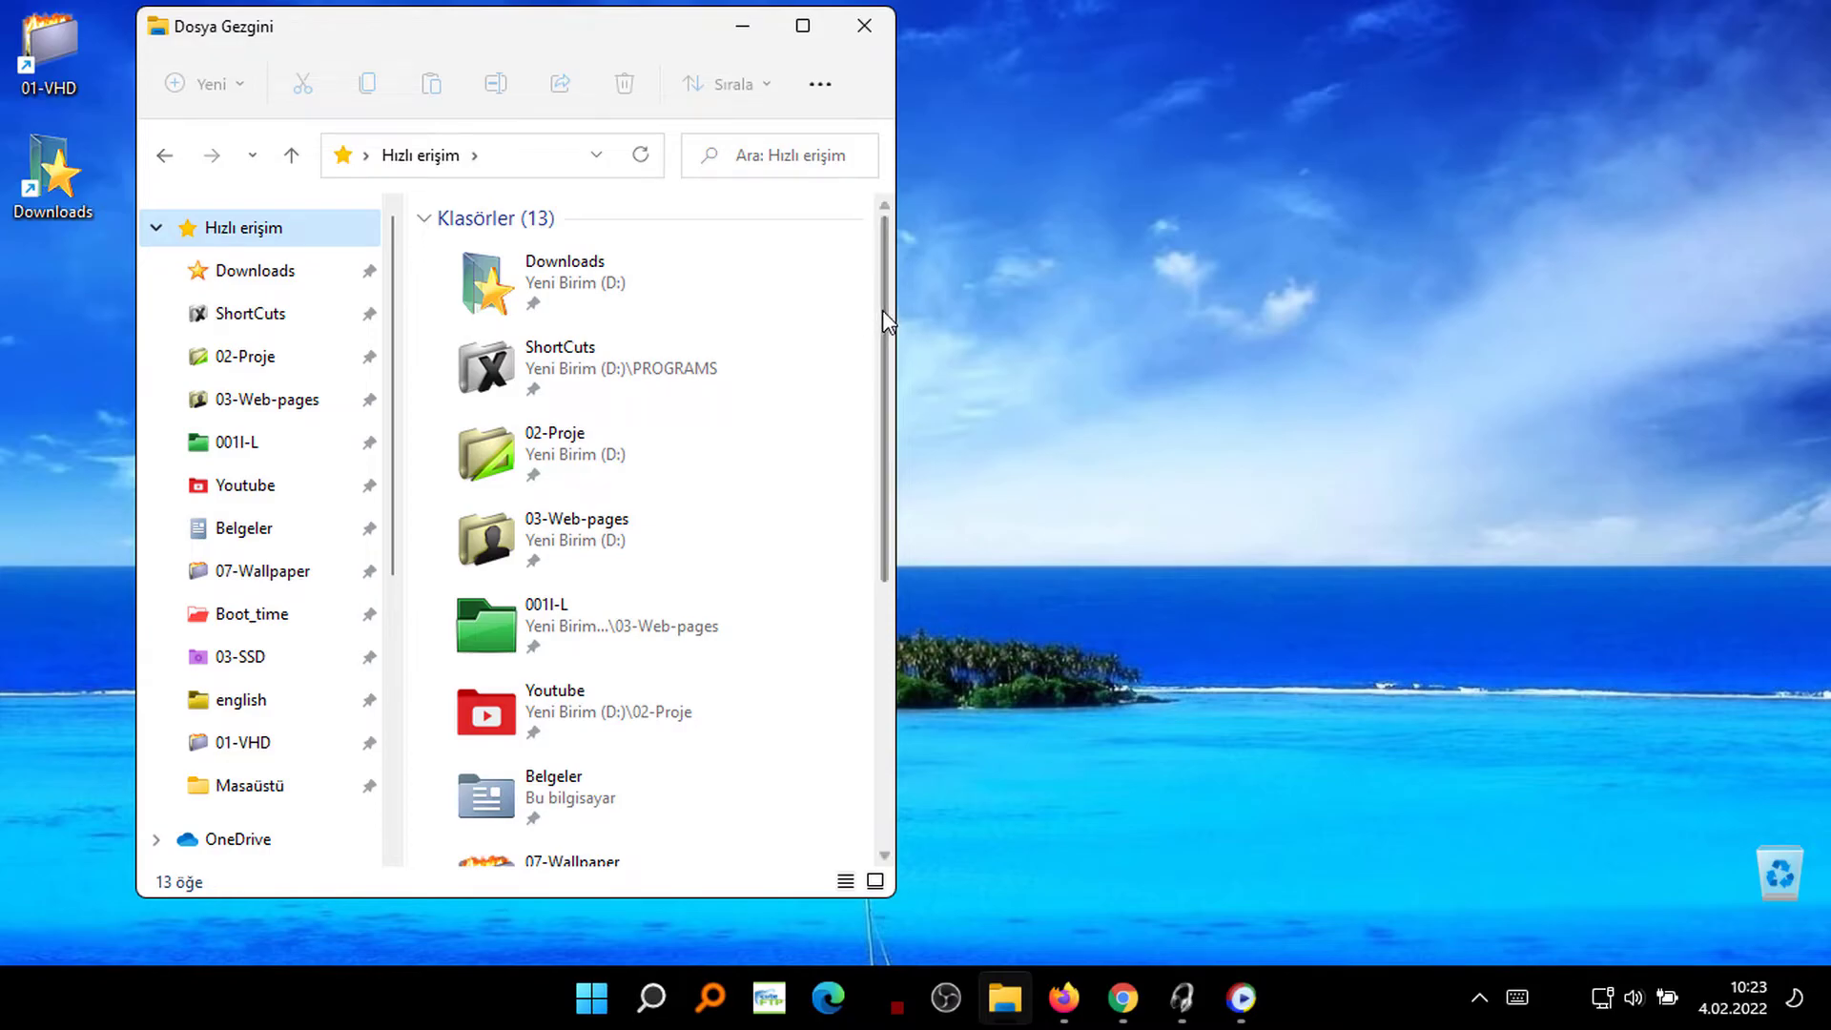
scroll(884, 311, down, 5)
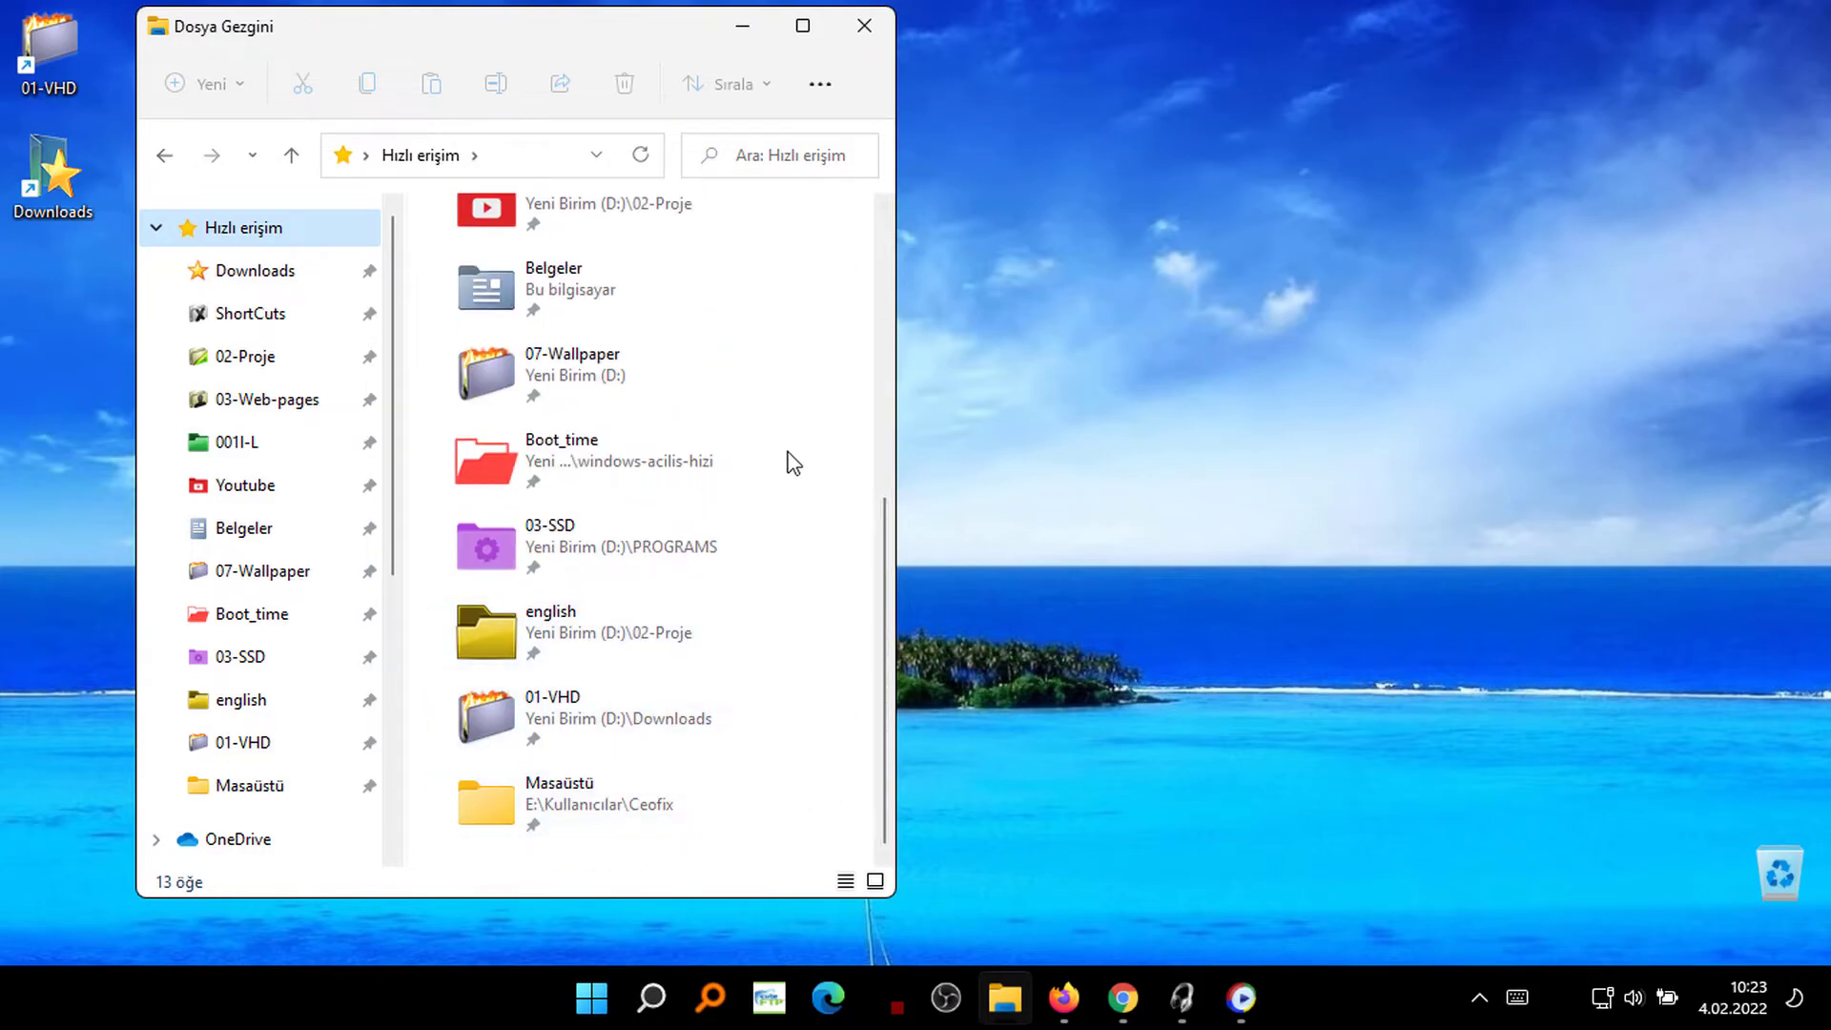
click(863, 25)
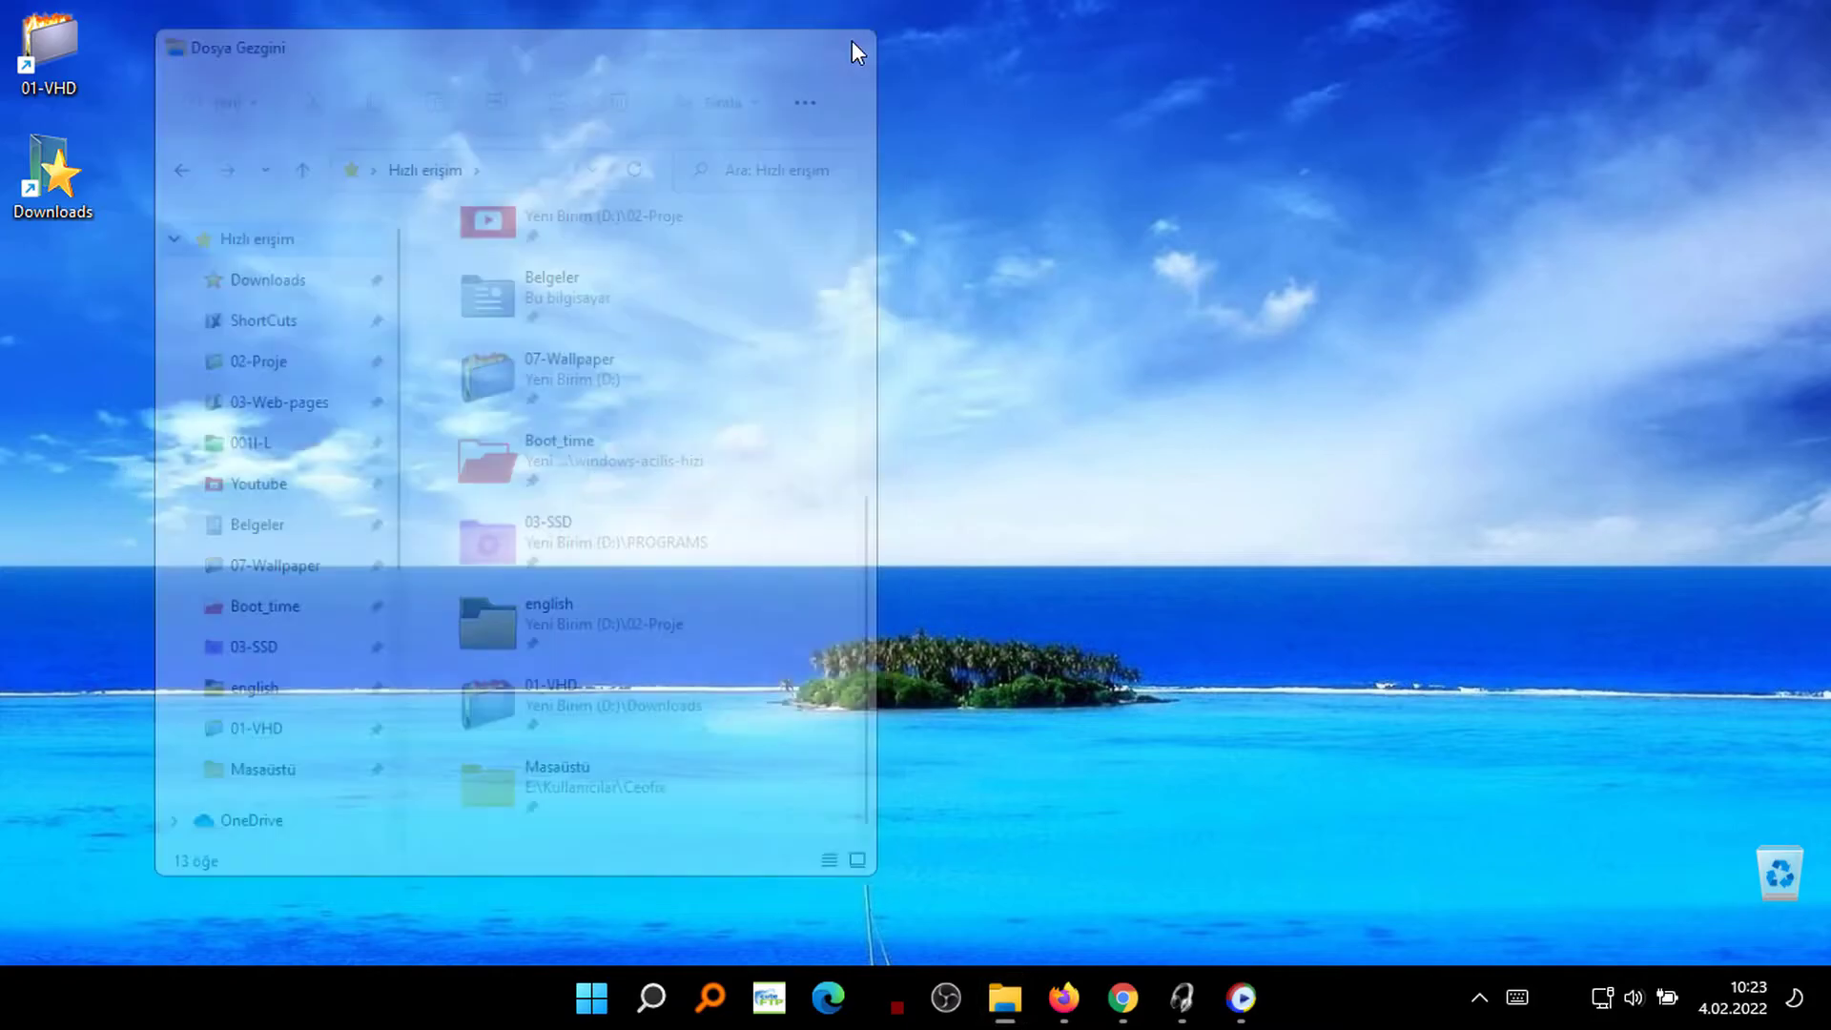
click(588, 1001)
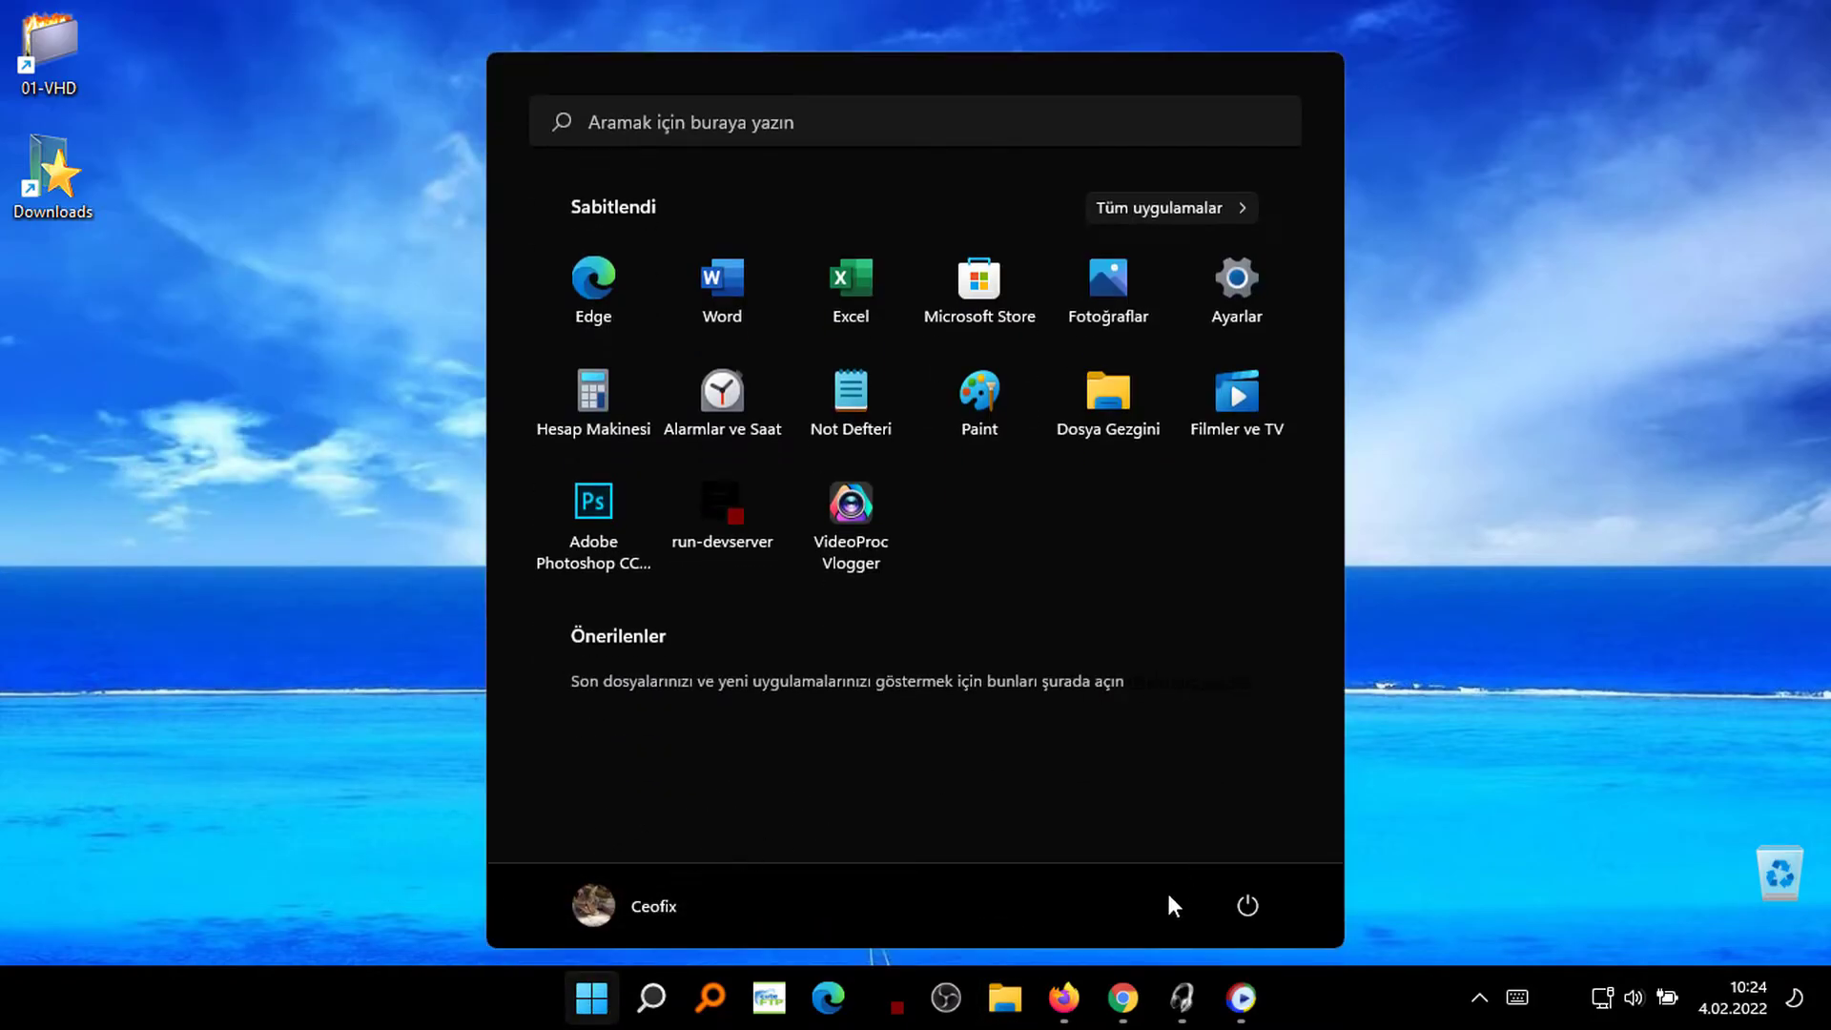
click(417, 871)
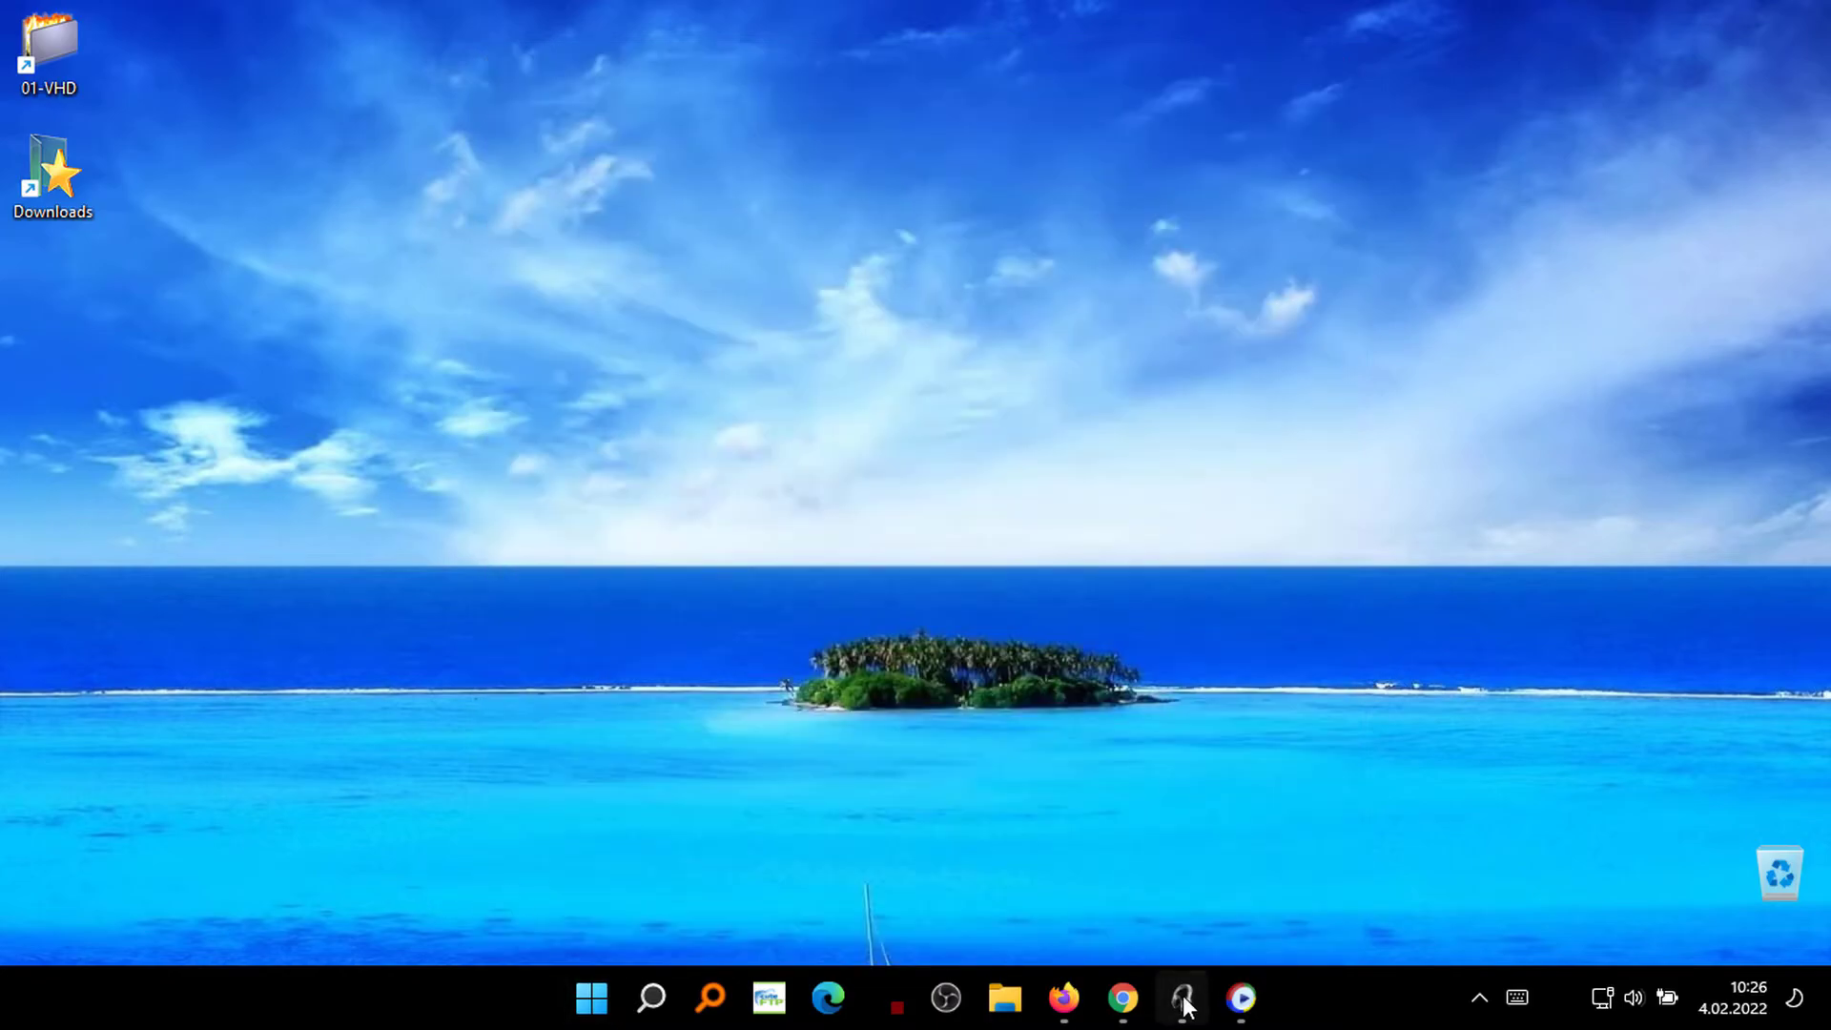